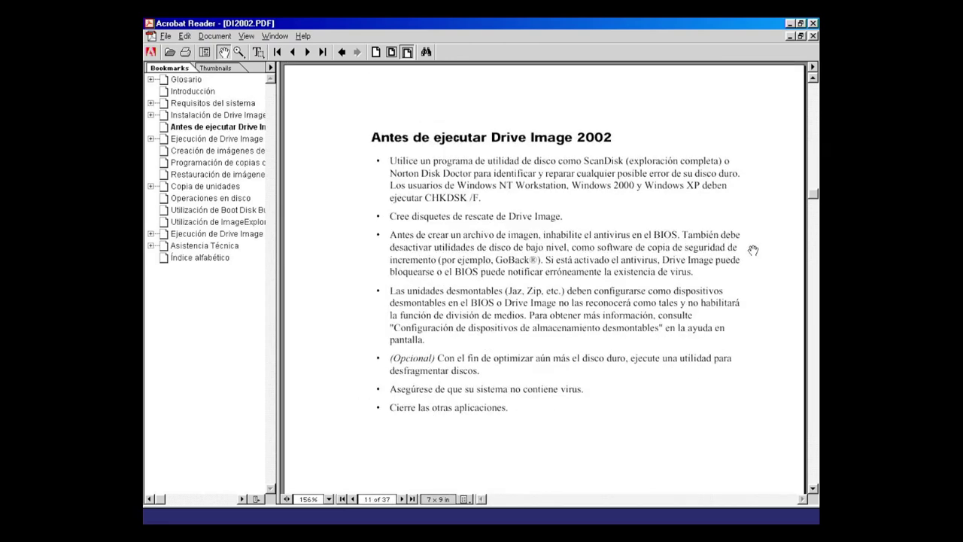
Skim the Drive Image 2002 PDF manual, close it, and check which demo software the installation disc offers.
{"action": "scroll", "coordinate": [752, 250], "scroll_direction": "down", "scroll_amount": 10}
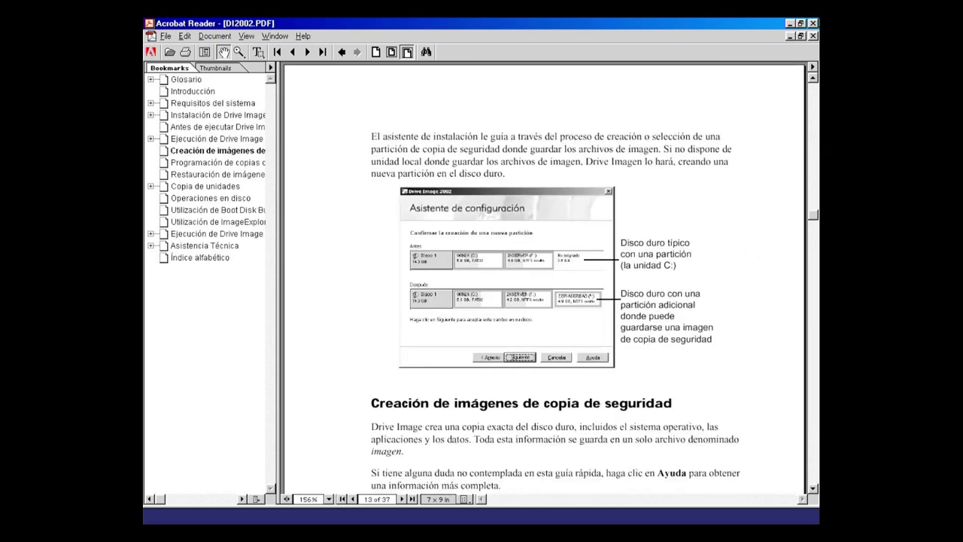
{"action": "left_click", "coordinate": [813, 23]}
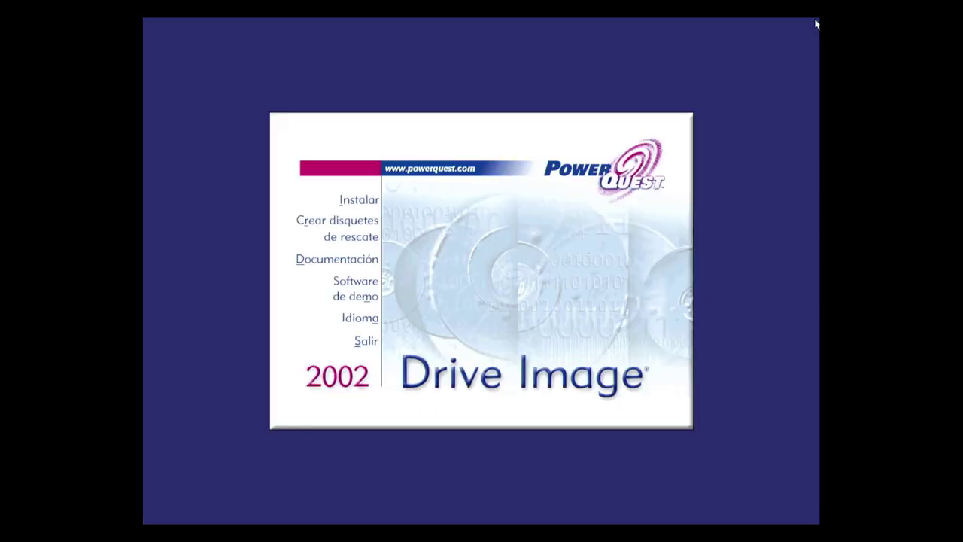
{"action": "left_click", "coordinate": [367, 297]}
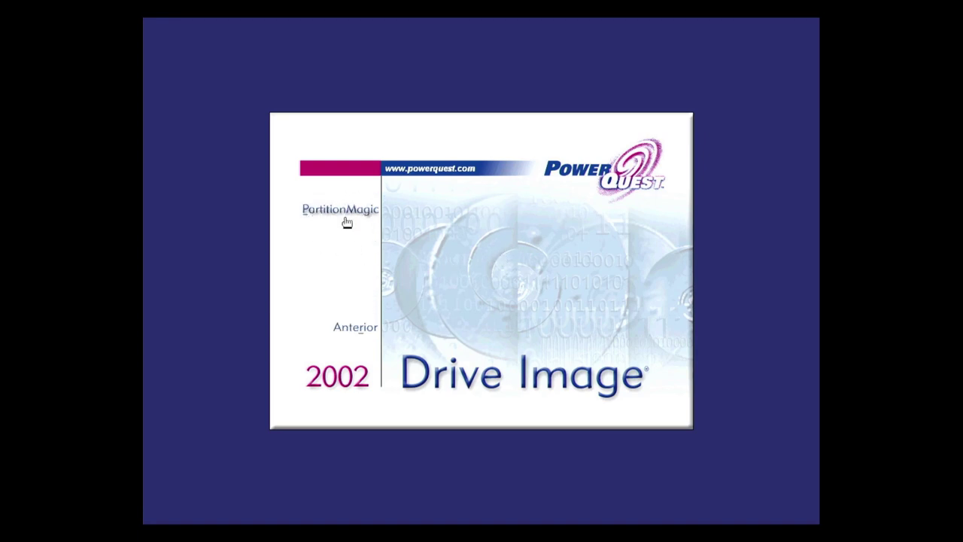
{"action": "left_click", "coordinate": [366, 333]}
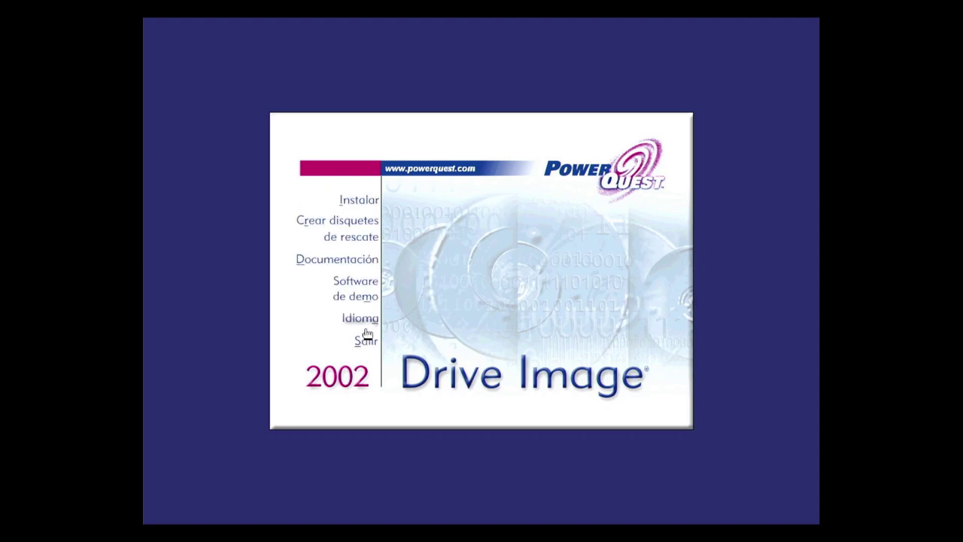
Choose Español as the language of the Drive Image 2002 installation launcher.
{"action": "left_click", "coordinate": [365, 319]}
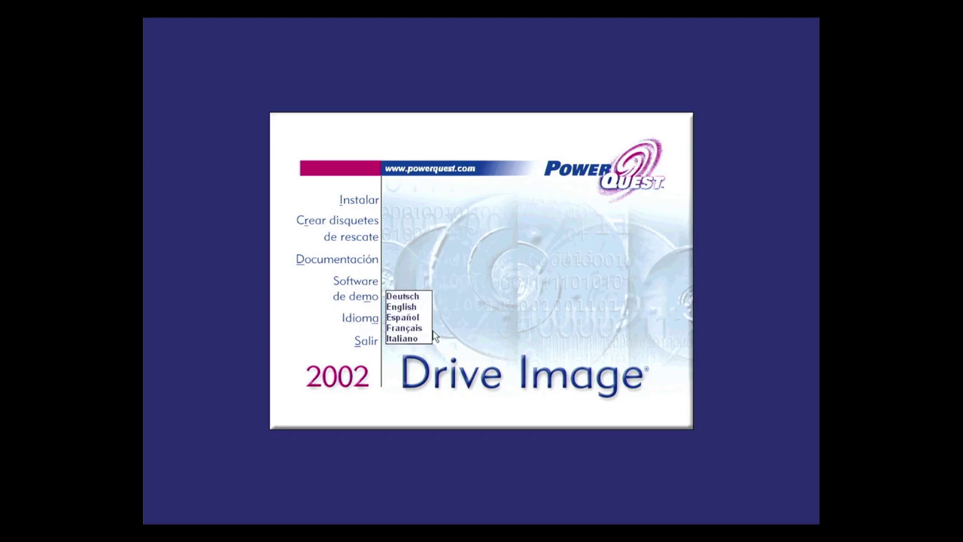
{"action": "left_click", "coordinate": [410, 319]}
{"action": "left_click", "coordinate": [410, 319]}
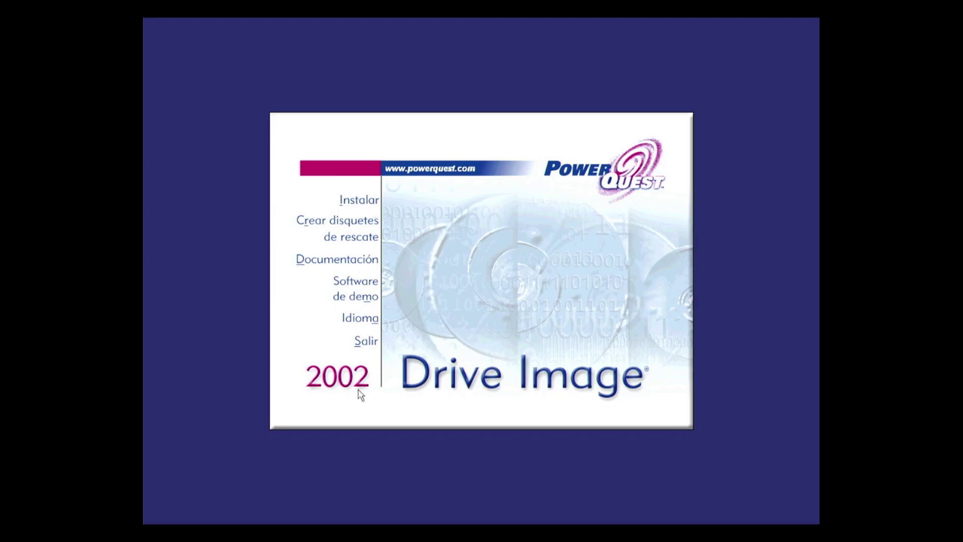
Start the Drive Image installation and enter the product serial number in the customer information, keeping the prefilled user and organization.
{"action": "left_click", "coordinate": [355, 199]}
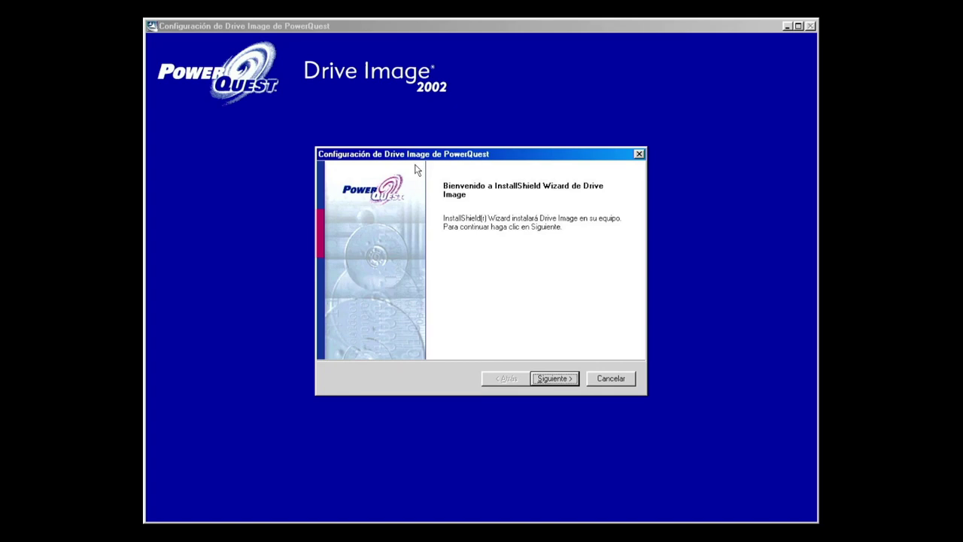
{"action": "left_click", "coordinate": [558, 385]}
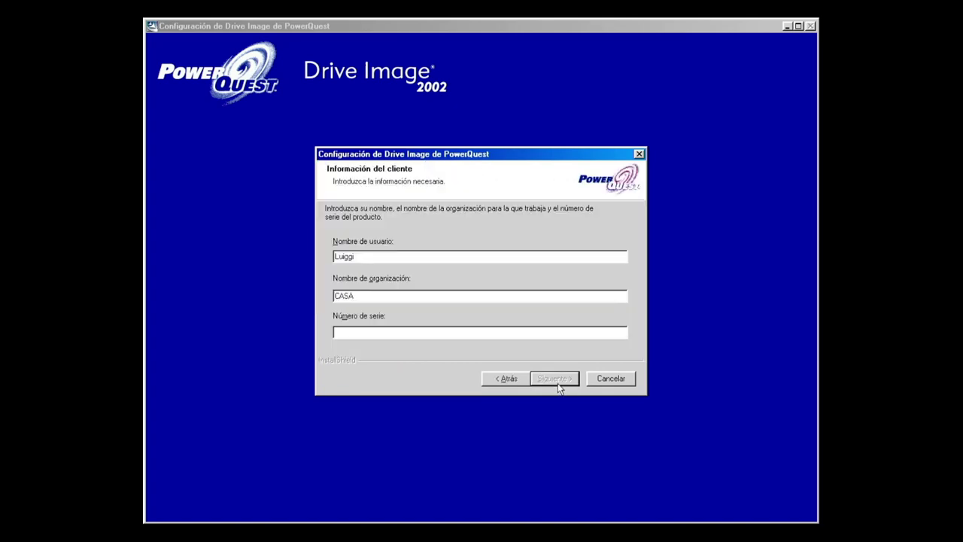
{"action": "left_click", "coordinate": [364, 332]}
{"action": "key", "text": "alt+a"}
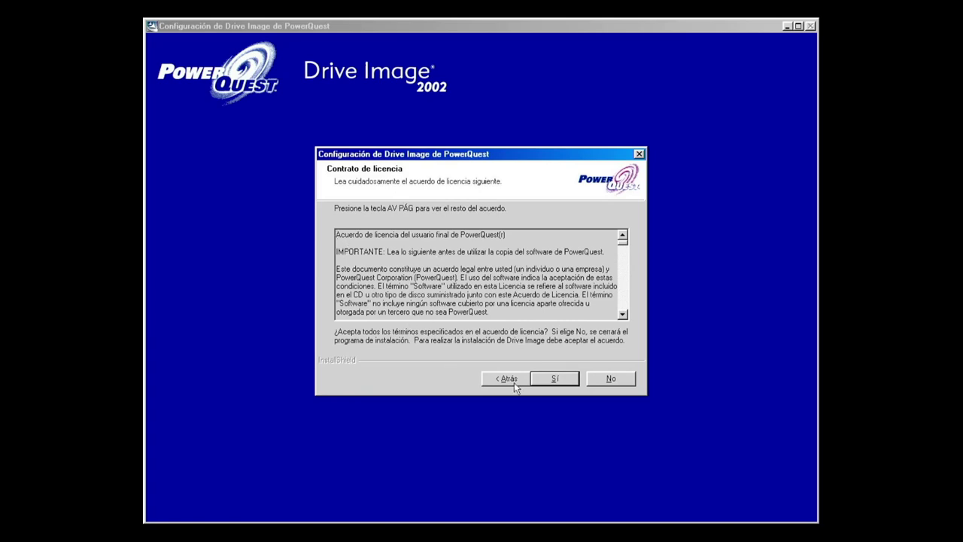
Accept the license agreement and keep the default PowerQuest\Drive Image 2002 destination folder.
{"action": "left_click", "coordinate": [557, 379]}
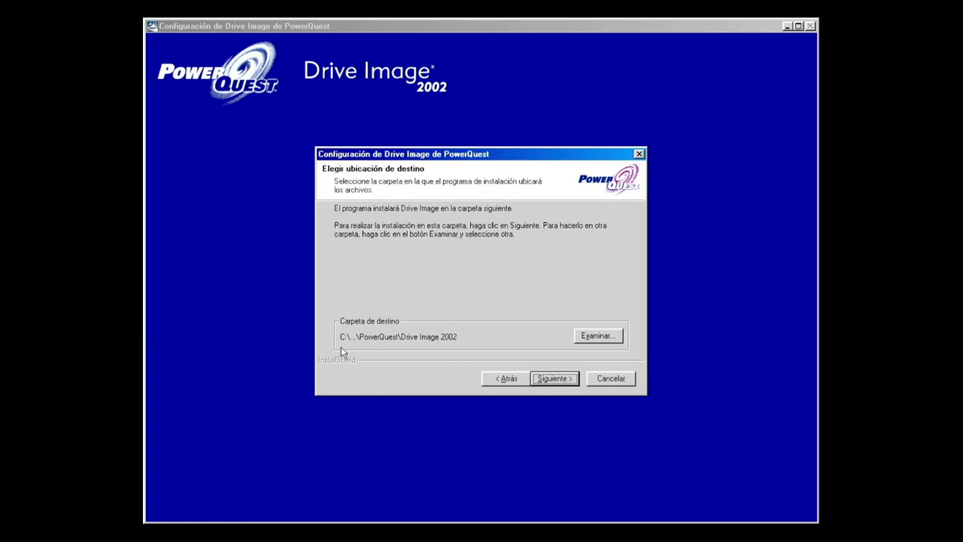
{"action": "left_click", "coordinate": [555, 379]}
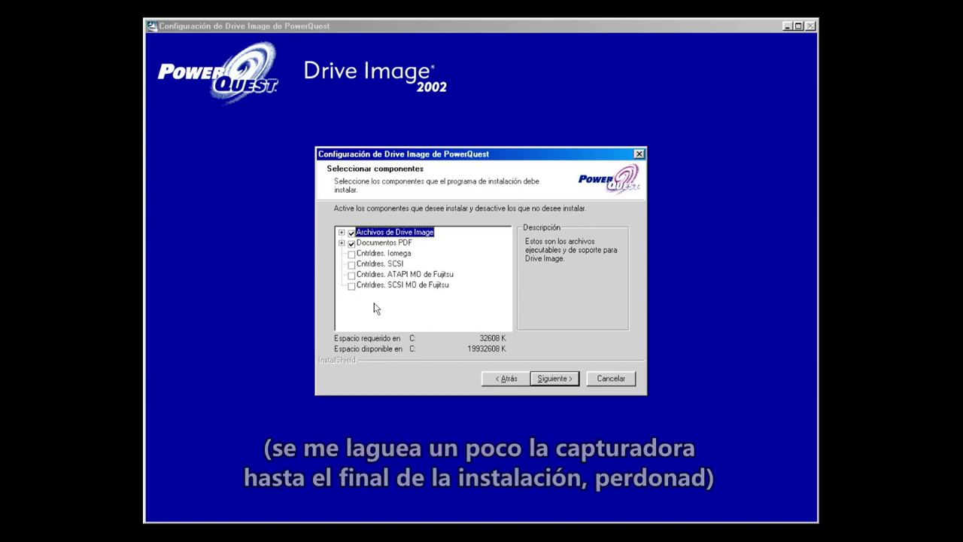
Review the descriptions of the Iomega, SCSI, Fujitsu ATAPI MO and Fujitsu SCSI MO driver components.
{"action": "left_click", "coordinate": [397, 255]}
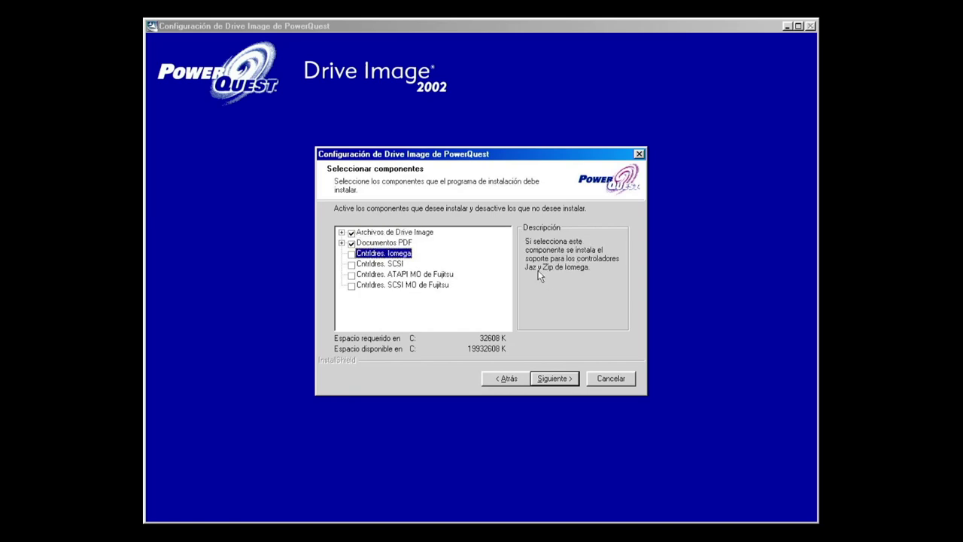
{"action": "left_click", "coordinate": [384, 265]}
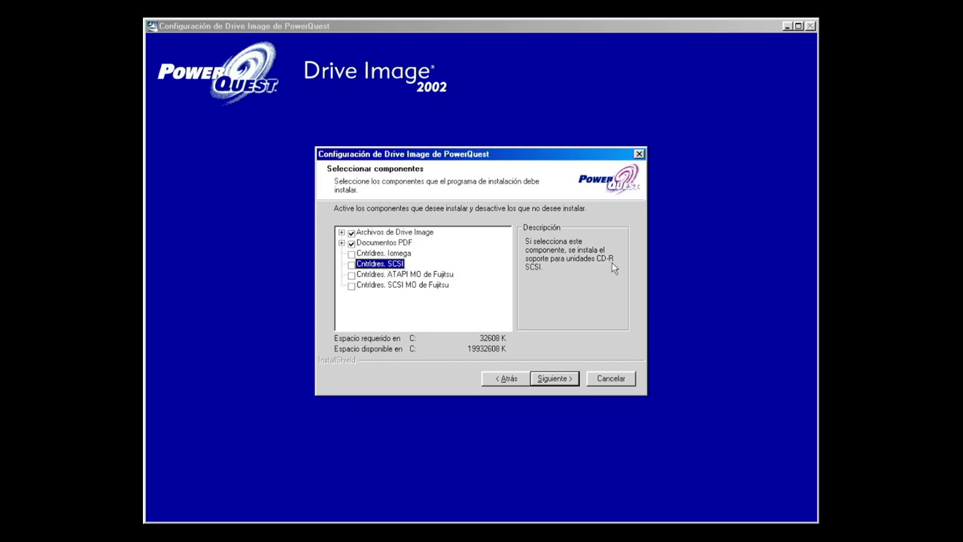
{"action": "left_click", "coordinate": [425, 275]}
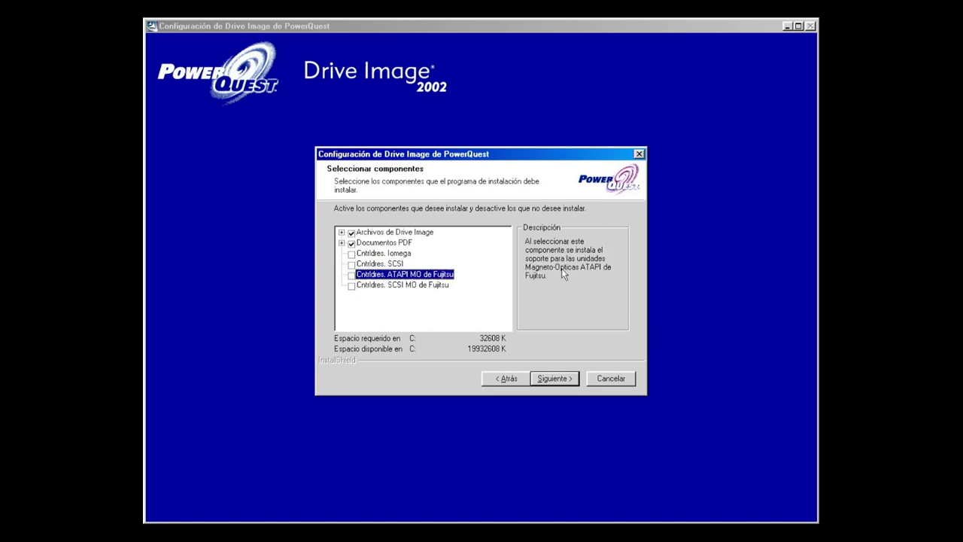
{"action": "left_click", "coordinate": [444, 285]}
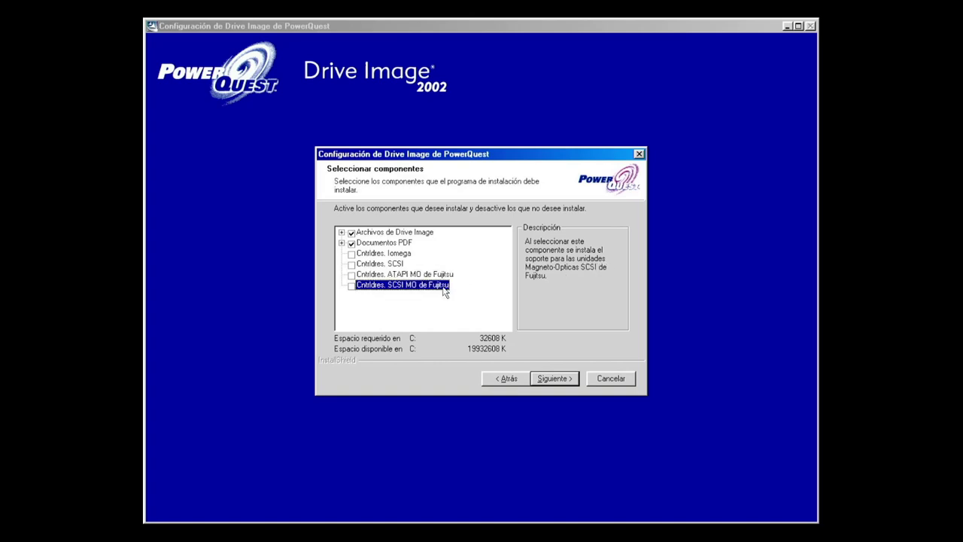
{"action": "left_click", "coordinate": [351, 264]}
{"action": "left_click", "coordinate": [351, 275]}
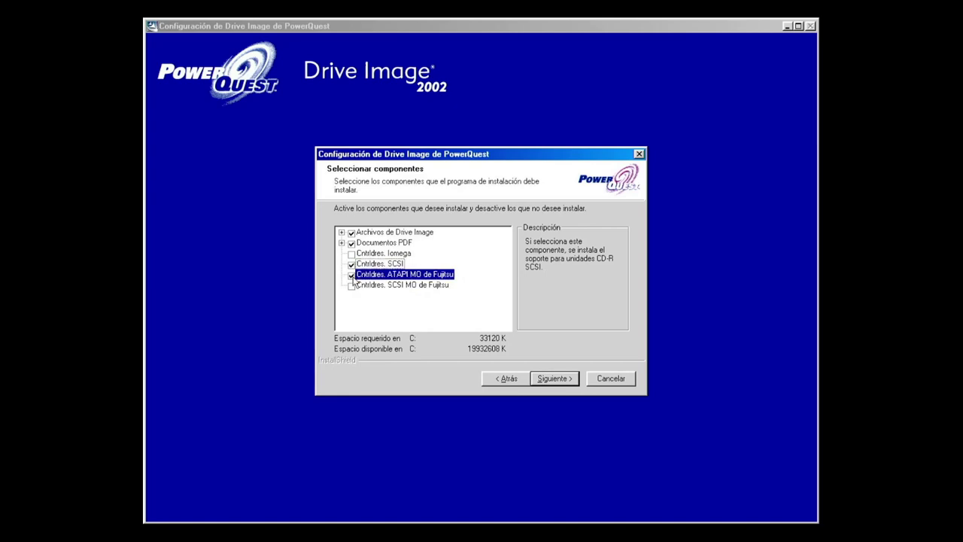
{"action": "left_click", "coordinate": [350, 274]}
{"action": "left_click", "coordinate": [350, 264]}
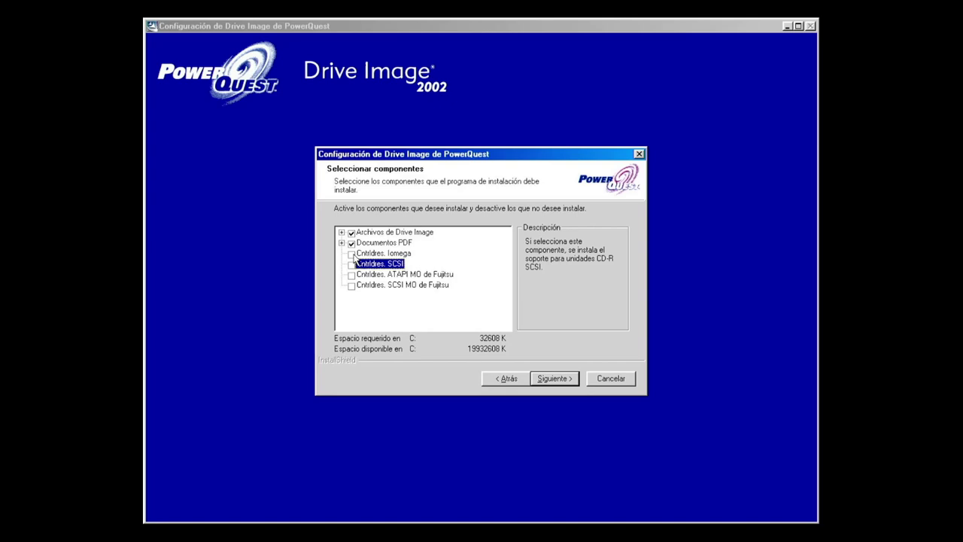
Install only the default components, the Drive Image files and the PDF documents.
{"action": "left_click", "coordinate": [548, 379]}
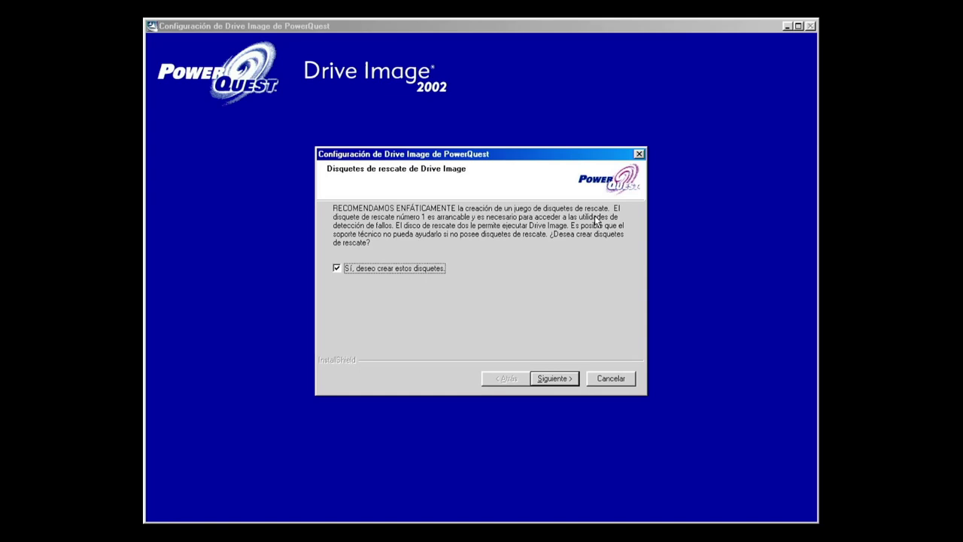
Start creating the rescue disks without any additional drivers, and exit the disk creation at the blank floppy request.
{"action": "key", "text": "Return"}
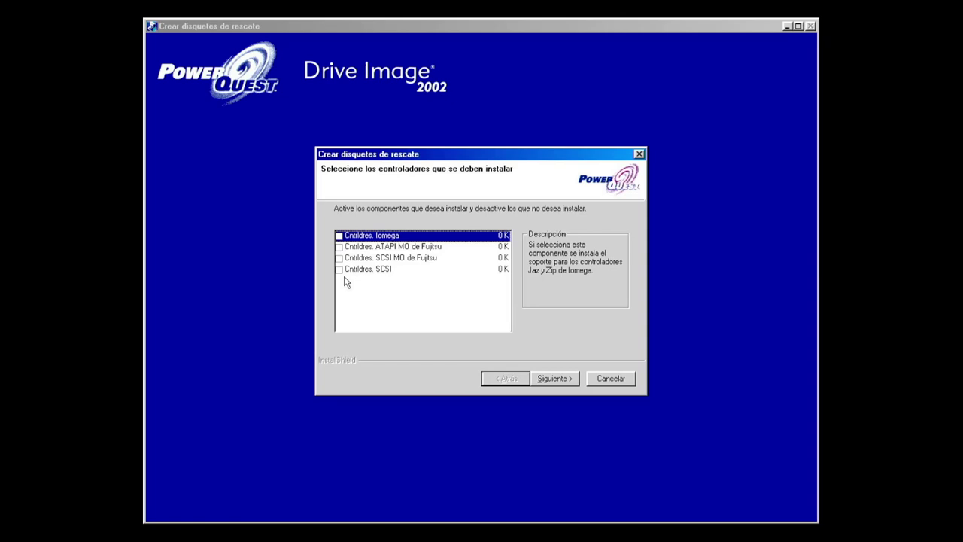
{"action": "left_click", "coordinate": [359, 246]}
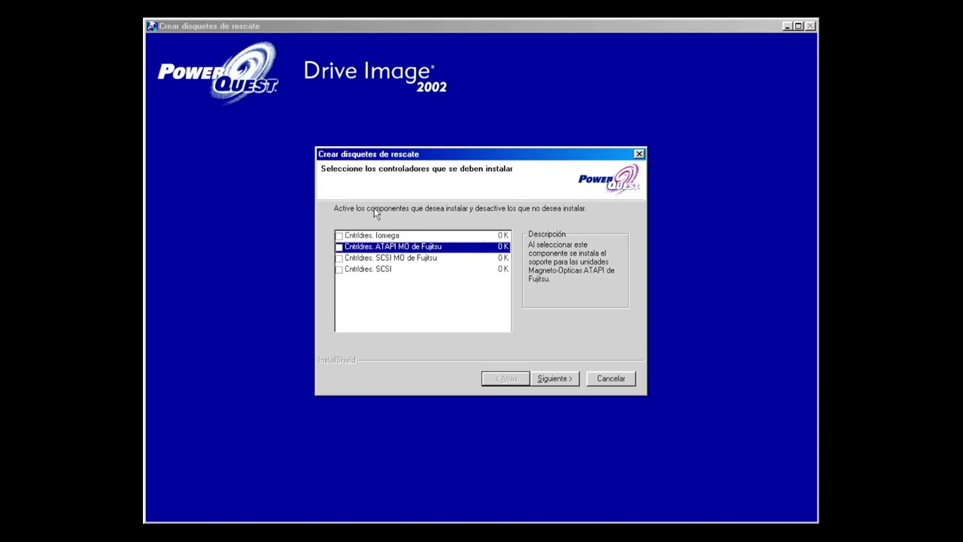
{"action": "left_click", "coordinate": [561, 382]}
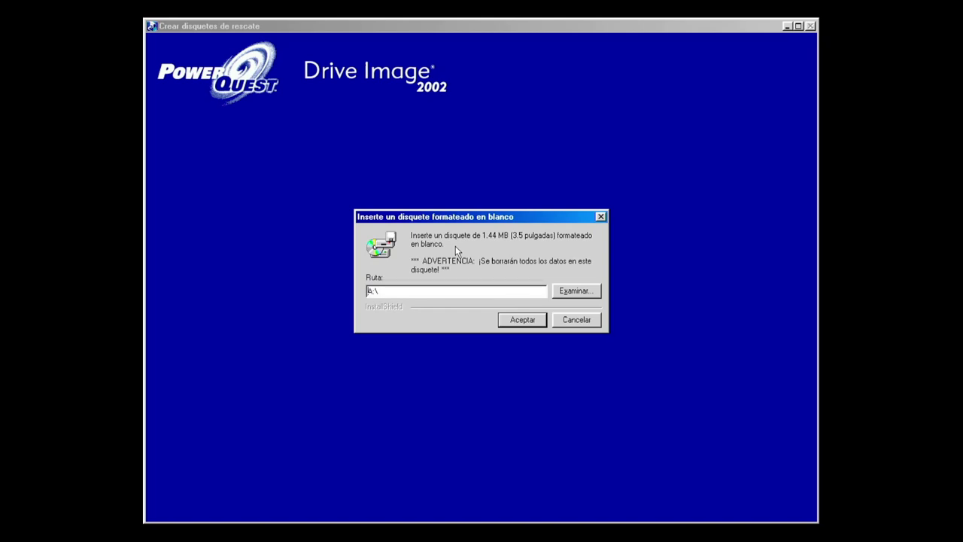
{"action": "key", "text": "Escape"}
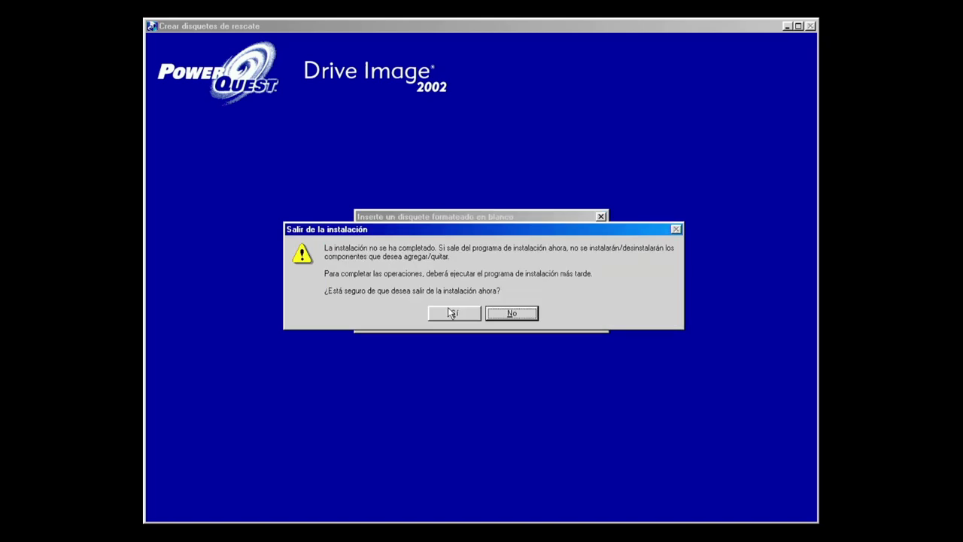
{"action": "left_click", "coordinate": [452, 313]}
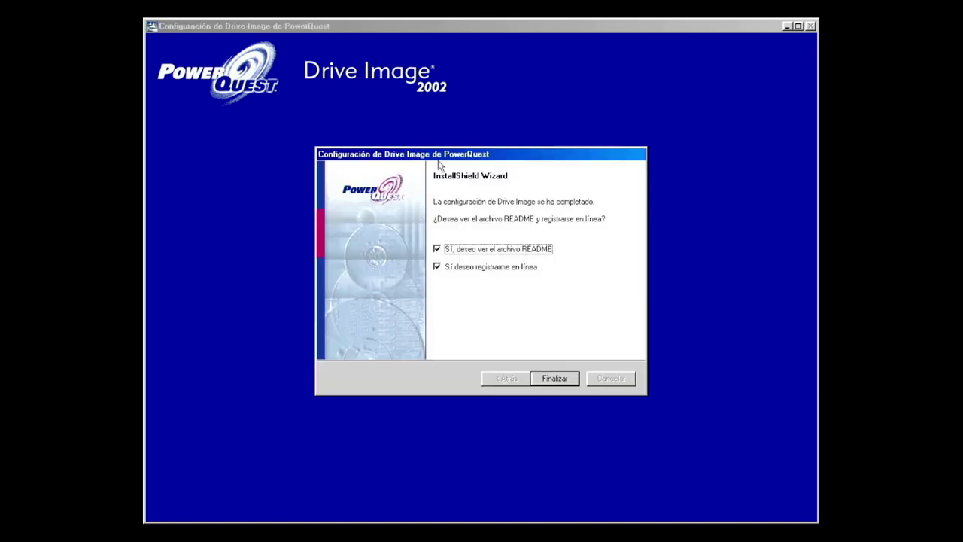
Decline viewing the README file and registering online, and finish the Drive Image installation.
{"action": "left_click", "coordinate": [473, 248]}
{"action": "left_click", "coordinate": [489, 268]}
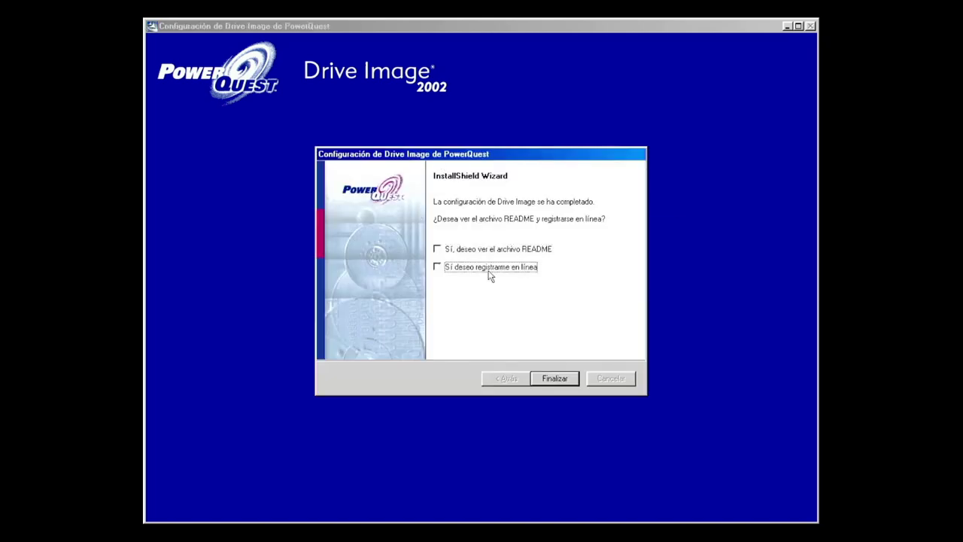
{"action": "left_click", "coordinate": [549, 382]}
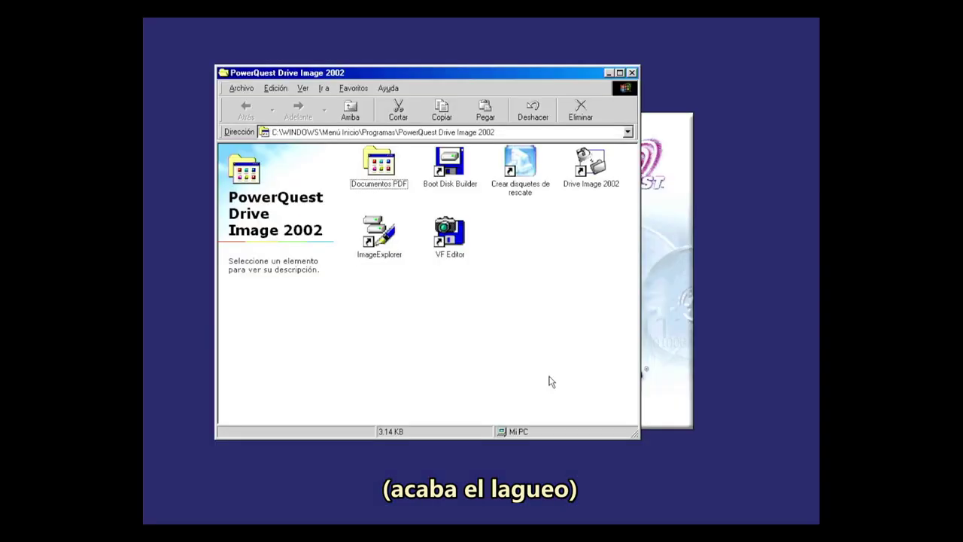
Close the PowerQuest program folder, exit the installation launcher, and close the Mi PC window.
{"action": "left_click", "coordinate": [632, 72]}
{"action": "left_click", "coordinate": [366, 341]}
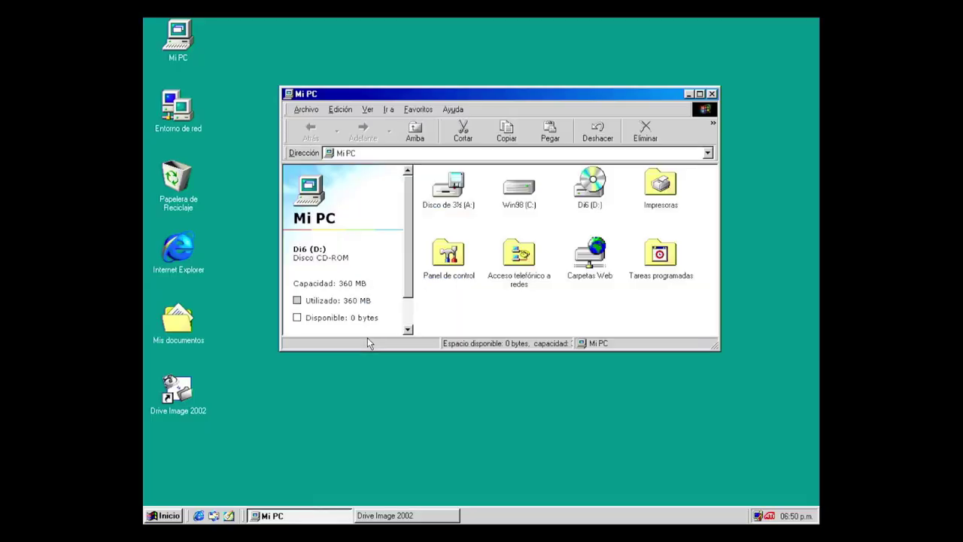
{"action": "left_click", "coordinate": [712, 94]}
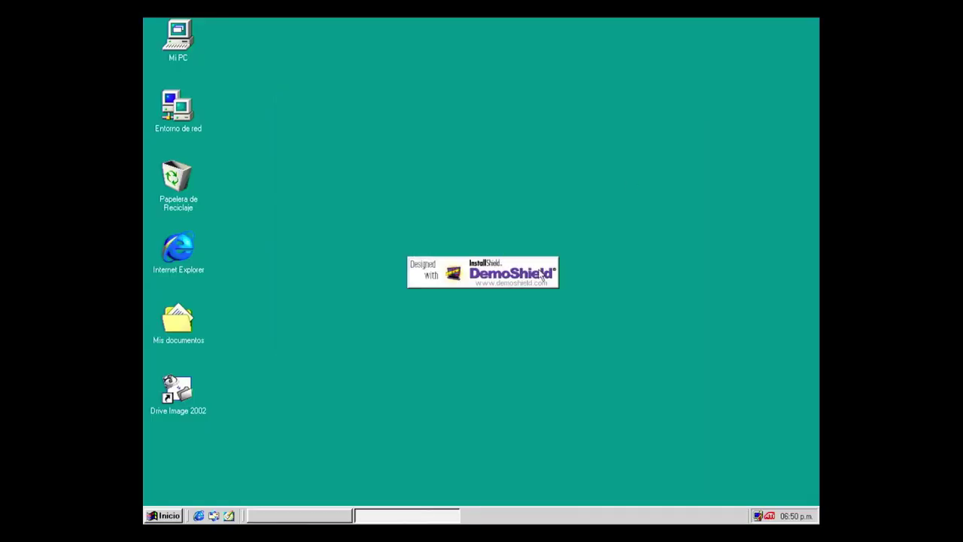
Launch Boot Disk Builder from the PowerQuest Drive Image 2002 program group.
{"action": "left_click", "coordinate": [163, 515]}
{"action": "mouse_move", "coordinate": [253, 231]}
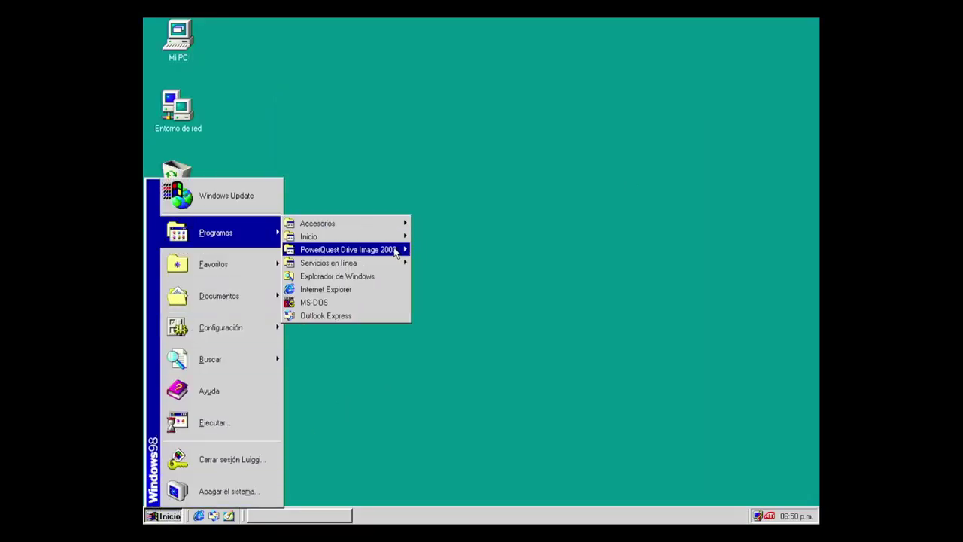
{"action": "mouse_move", "coordinate": [392, 253]}
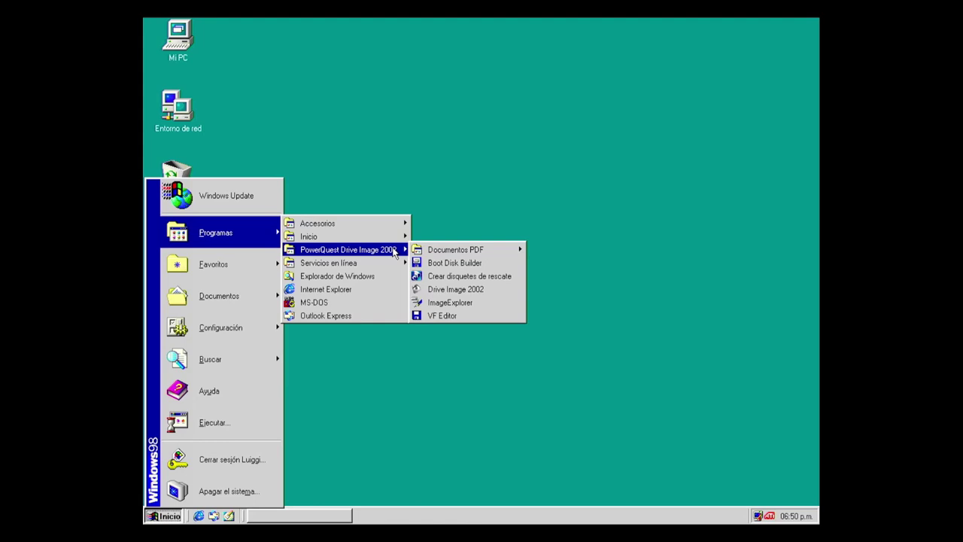
{"action": "mouse_move", "coordinate": [449, 256]}
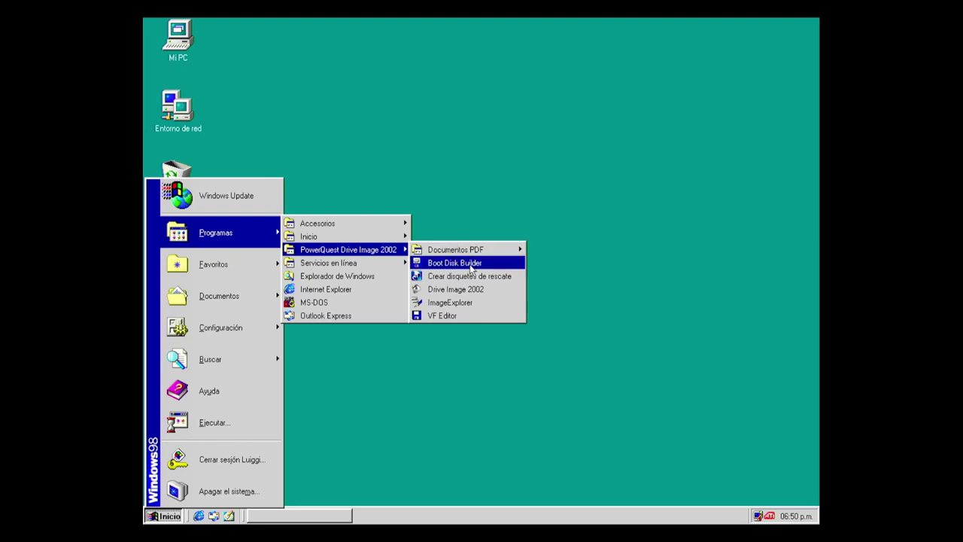
{"action": "left_click", "coordinate": [469, 264]}
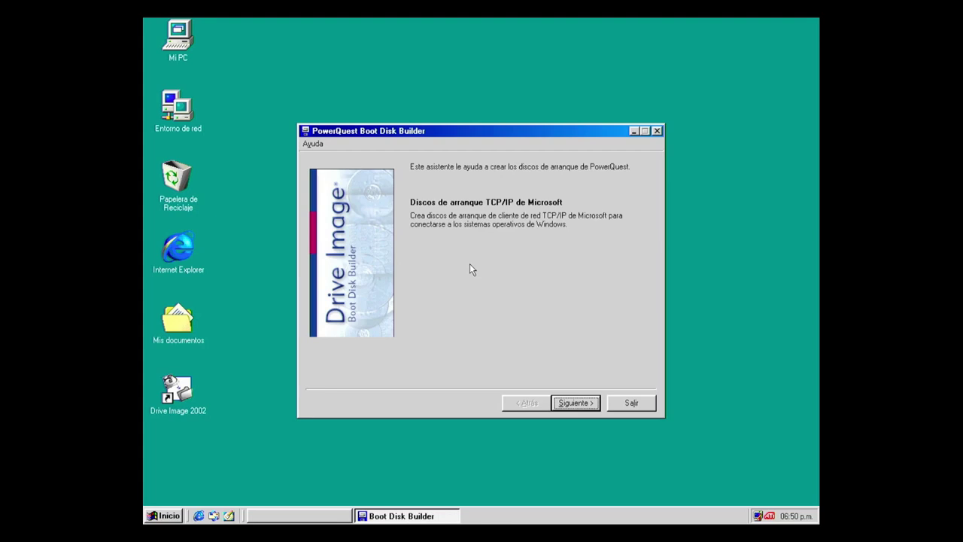
Examine the Microsoft TCP/IP boot disk network settings without filling them in, and exit Boot Disk Builder.
{"action": "left_click", "coordinate": [576, 403]}
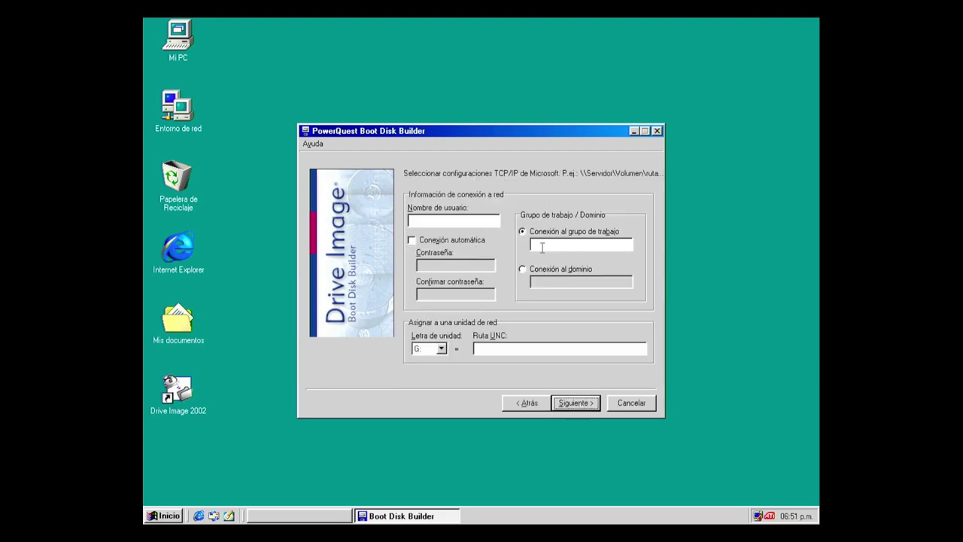
{"action": "left_click", "coordinate": [504, 347]}
{"action": "left_click_drag", "start_coordinate": [386, 133], "coordinate": [394, 132]}
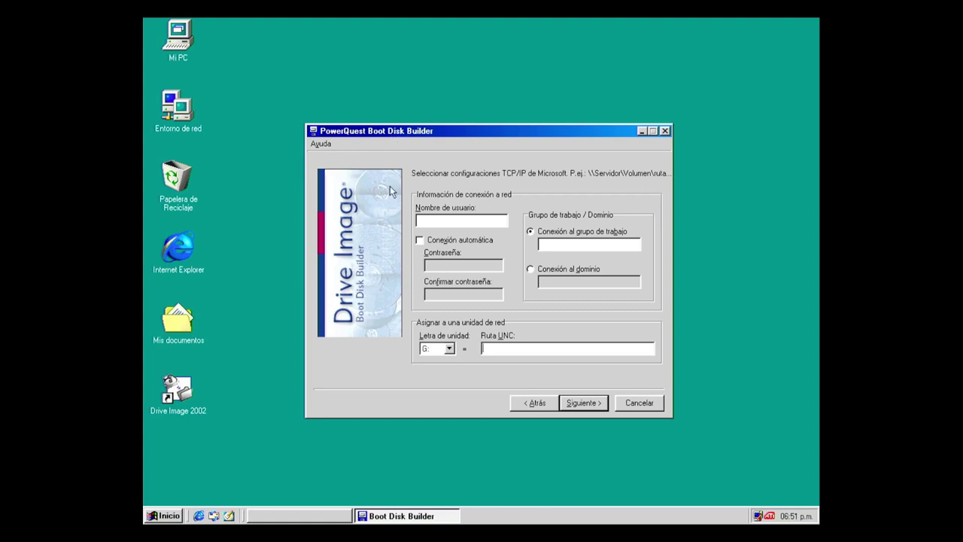
{"action": "left_click", "coordinate": [639, 404]}
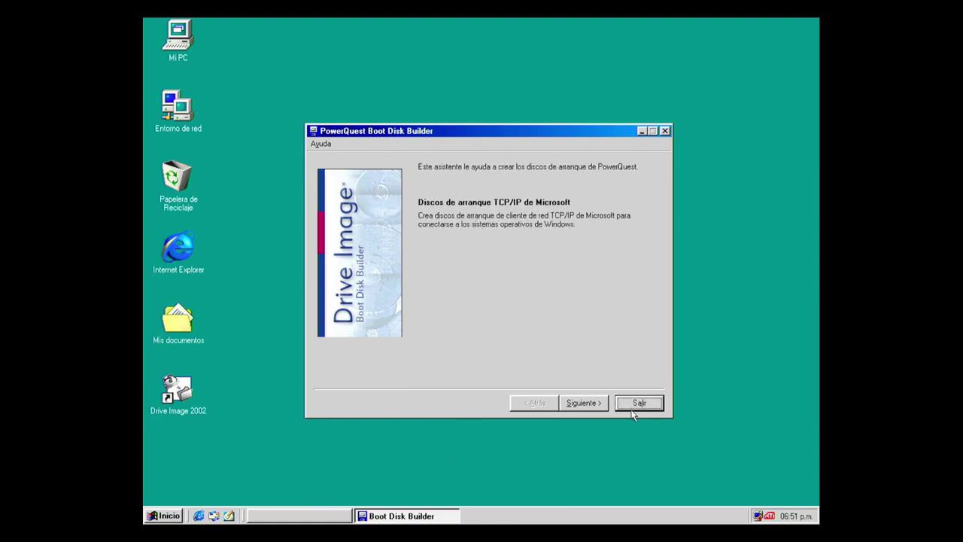
{"action": "left_click", "coordinate": [633, 406]}
Launch VF Editor from the PowerQuest Drive Image 2002 program group and read the floppy disk's contents into an untitled image.
{"action": "left_click", "coordinate": [167, 516]}
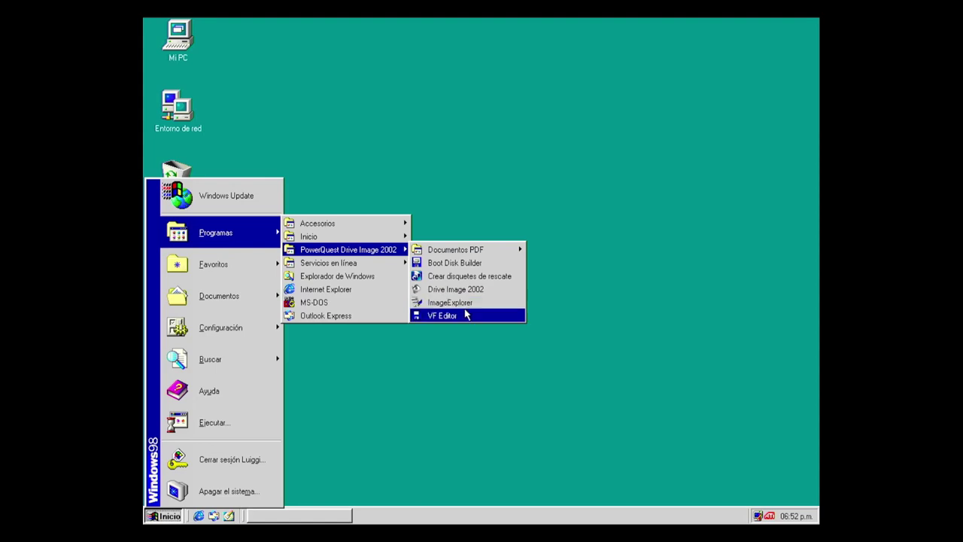
{"action": "left_click", "coordinate": [442, 315]}
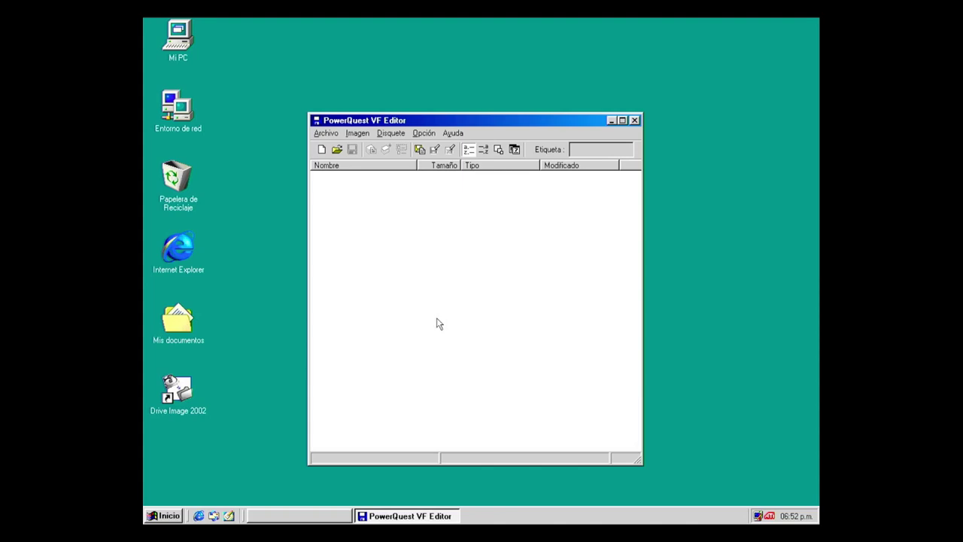
{"action": "left_click", "coordinate": [401, 135]}
{"action": "left_click", "coordinate": [411, 193]}
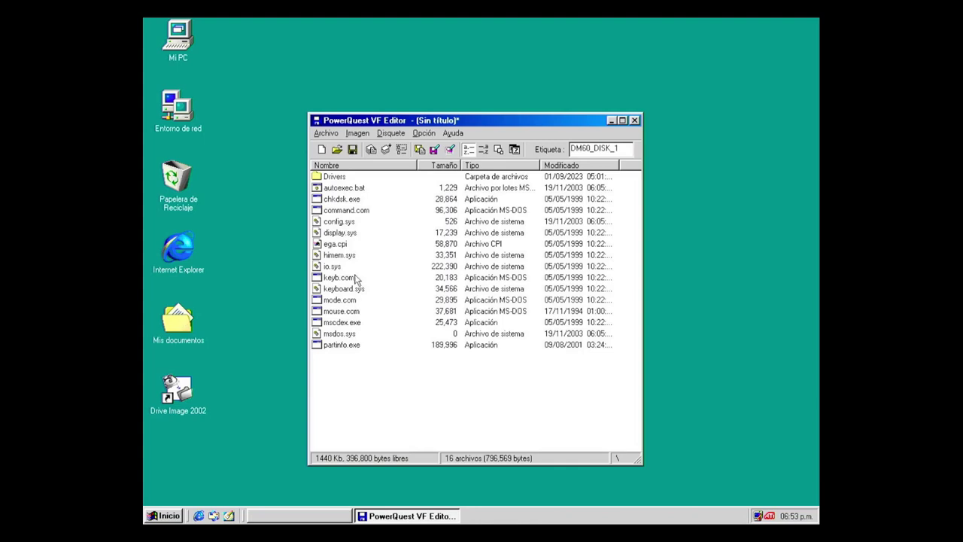
Save the floppy image on the desktop as IMAGEN in PowerQuest Image file (*.VFD) format, and close VF Editor.
{"action": "left_click", "coordinate": [352, 149]}
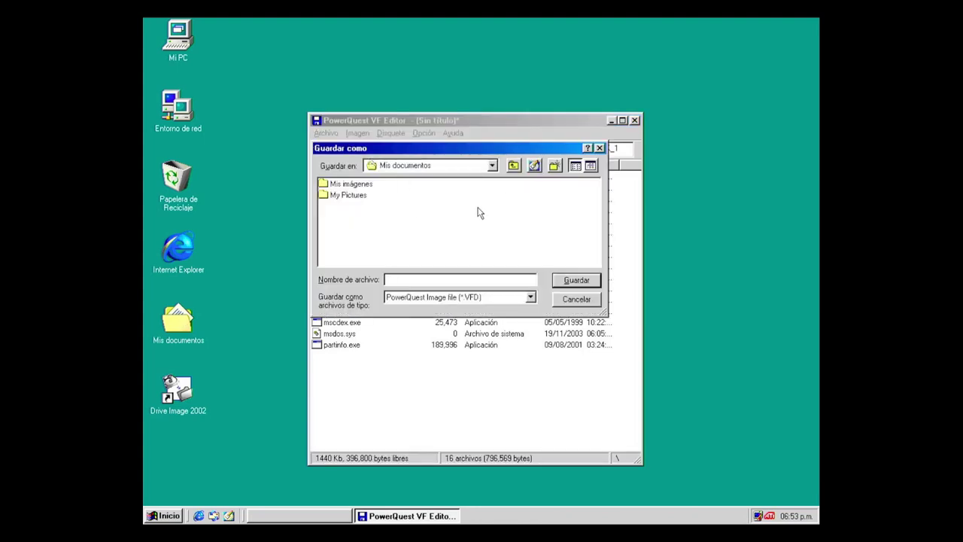
{"action": "left_click", "coordinate": [534, 166]}
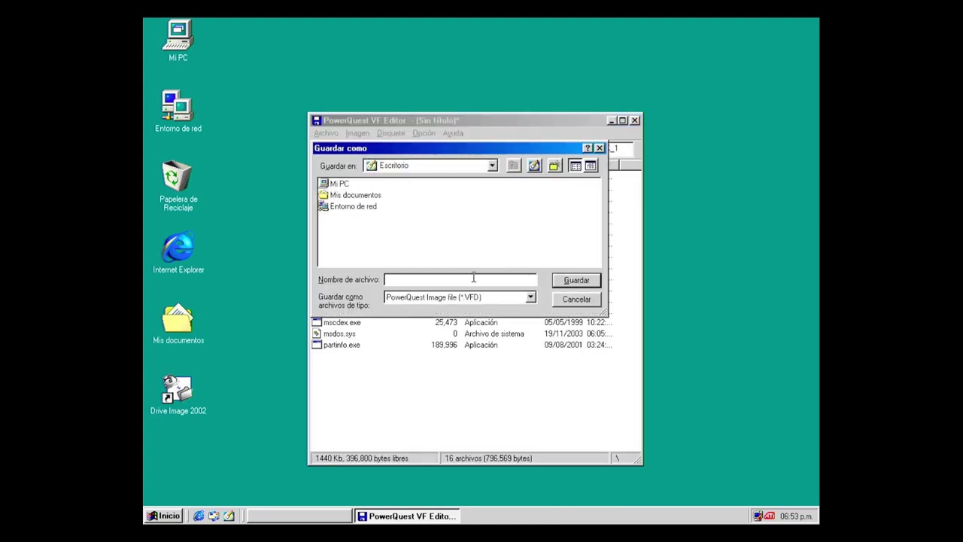
{"action": "type", "text": "IMAGEN"}
{"action": "left_click", "coordinate": [579, 281]}
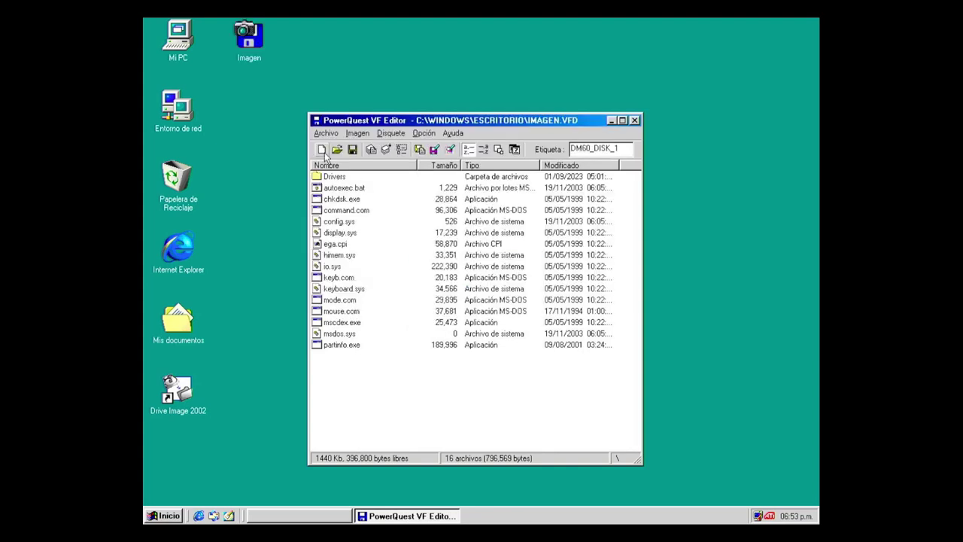
{"action": "left_click", "coordinate": [634, 120]}
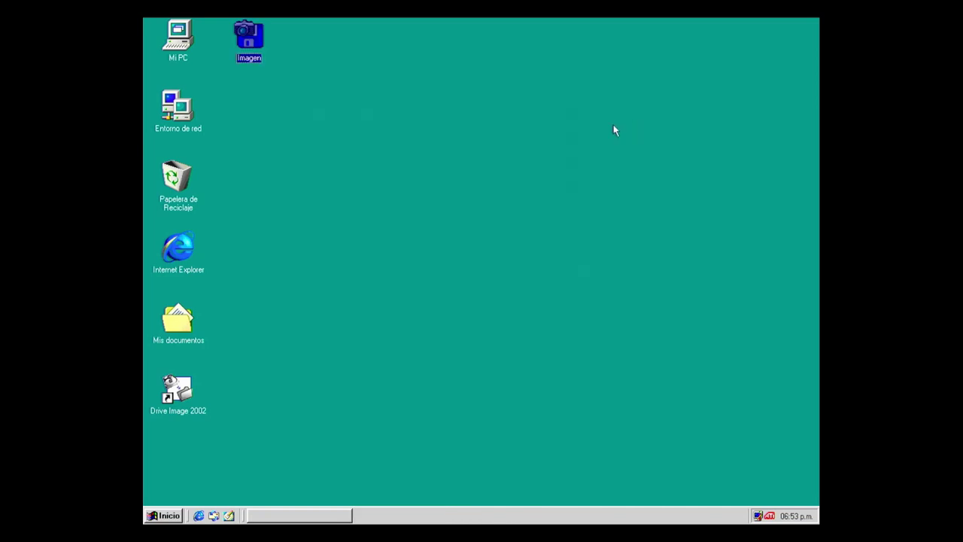
Review the file properties of Imagen on the desktop and close the properties window.
{"action": "right_click", "coordinate": [242, 45]}
{"action": "left_click", "coordinate": [290, 161]}
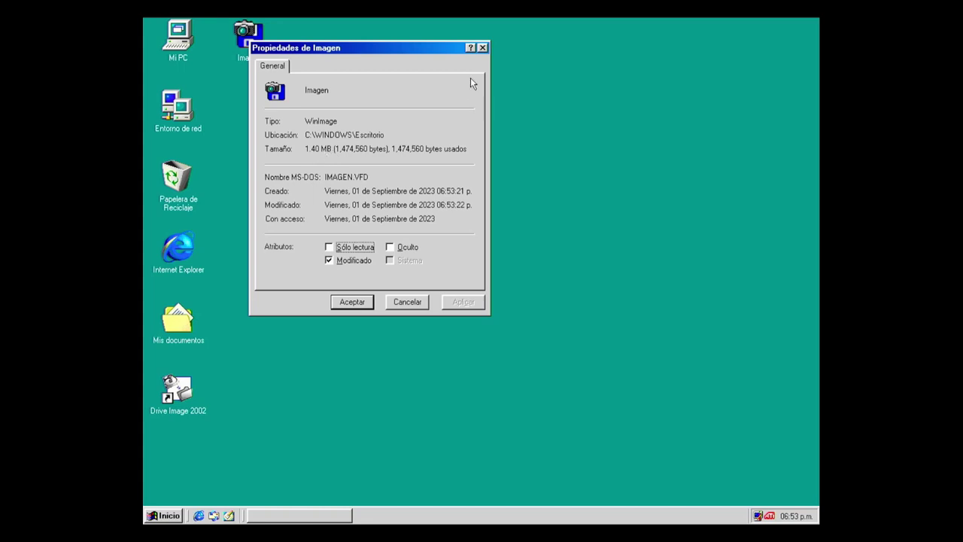
{"action": "left_click", "coordinate": [482, 48]}
Reopen Imagen to extract command.com to the desktop, and delete the Imagen file from the desktop.
{"action": "double_click", "coordinate": [266, 40]}
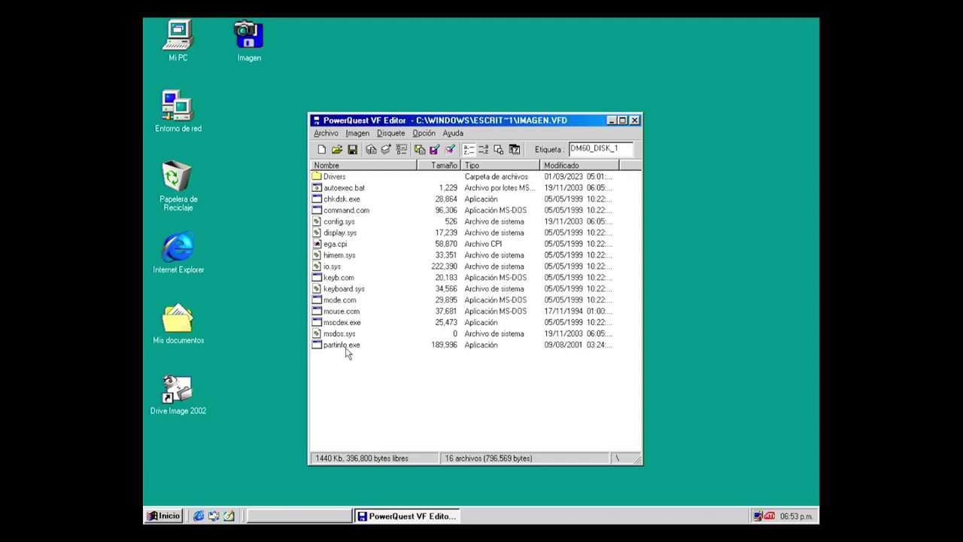
{"action": "left_click_drag", "start_coordinate": [343, 212], "coordinate": [258, 224]}
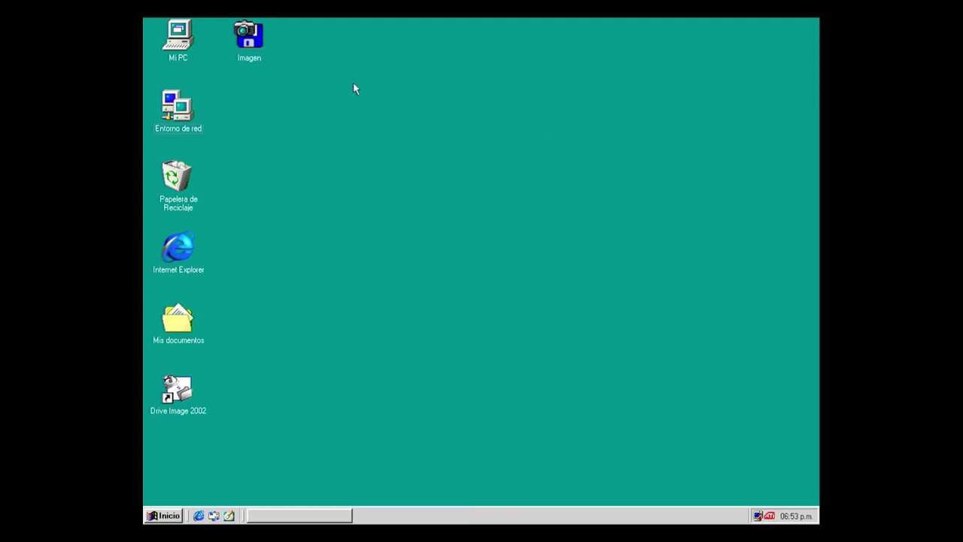
{"action": "left_click", "coordinate": [251, 46]}
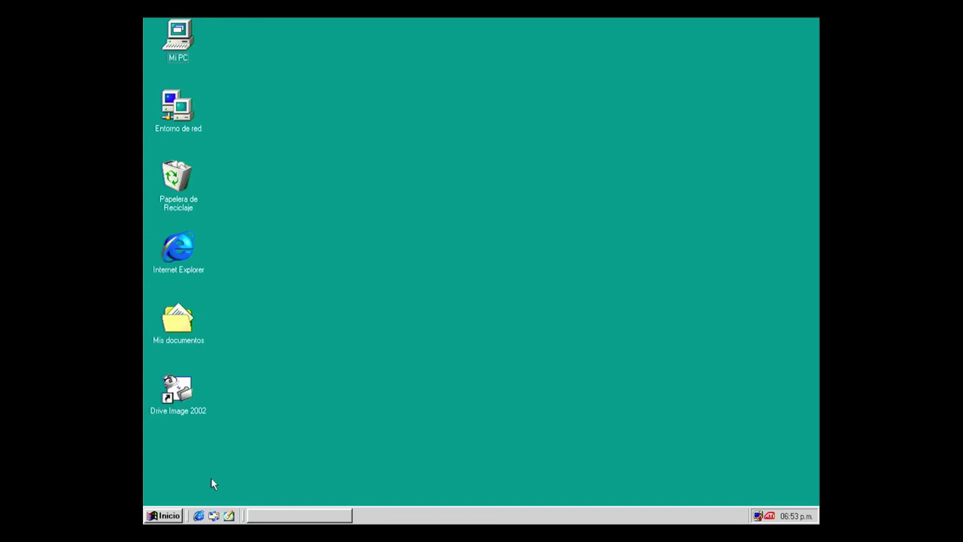
Launch Drive Image 2002 from its program group and accept the welcome dialog without running an assistant, setting it not to appear again.
{"action": "left_click", "coordinate": [171, 519]}
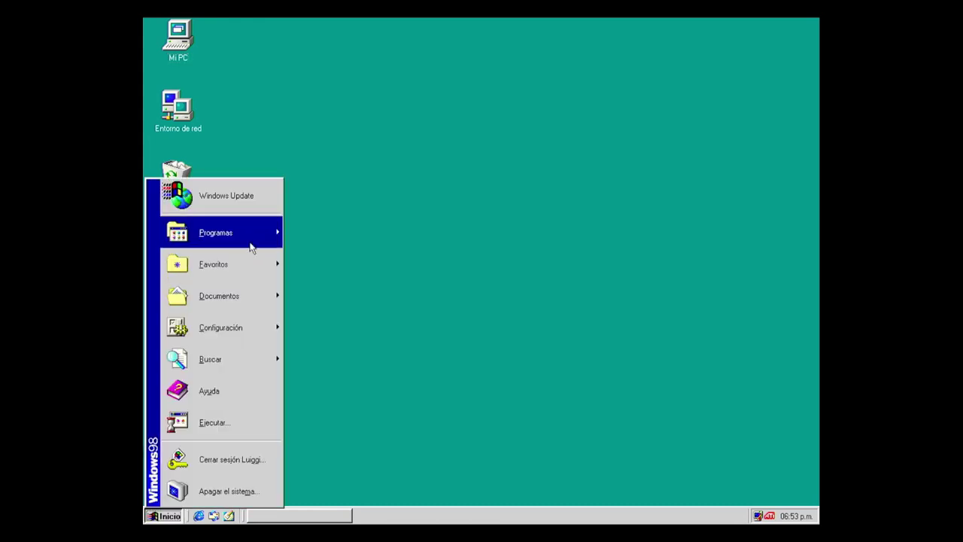
{"action": "mouse_move", "coordinate": [252, 243]}
{"action": "mouse_move", "coordinate": [359, 254]}
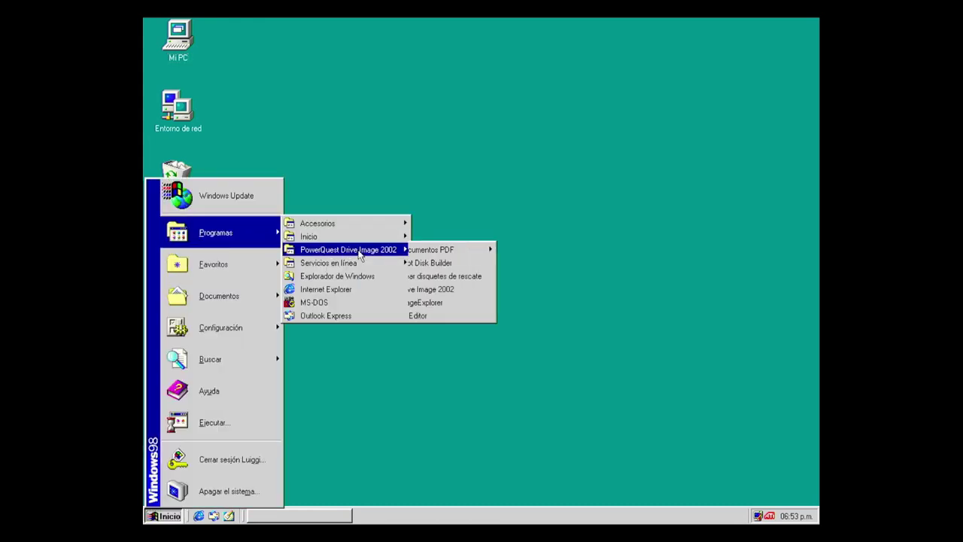
{"action": "left_click", "coordinate": [477, 292]}
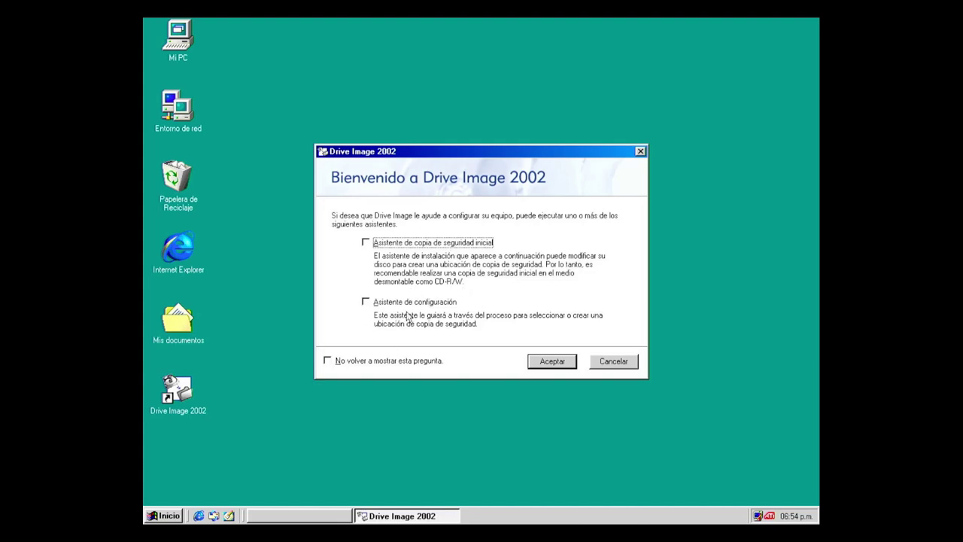
{"action": "left_click", "coordinate": [363, 360]}
{"action": "left_click", "coordinate": [552, 362]}
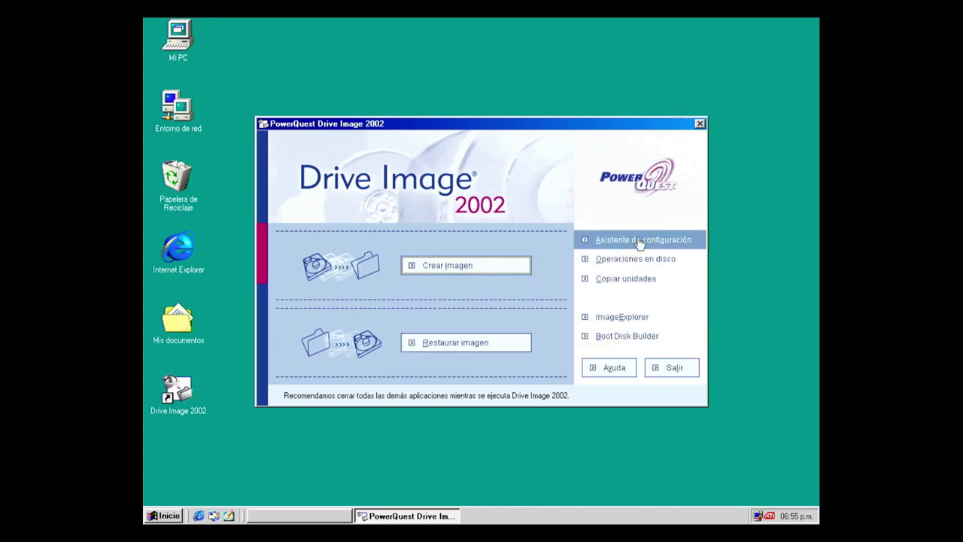
Explore the configuration assistant's backup location options for WIN98 (C:), including an existing drive, and cancel the assistant.
{"action": "left_click", "coordinate": [677, 241]}
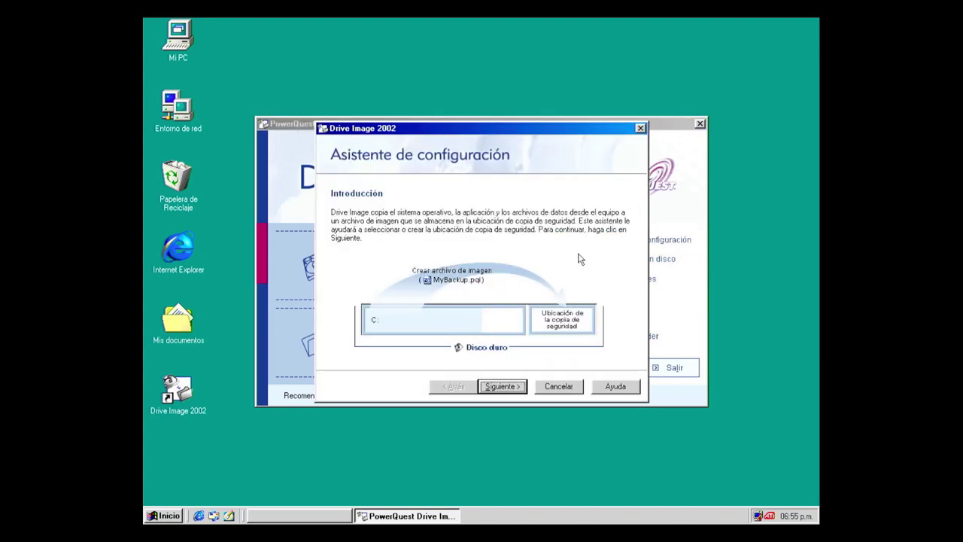
{"action": "left_click_drag", "start_coordinate": [488, 129], "coordinate": [475, 162]}
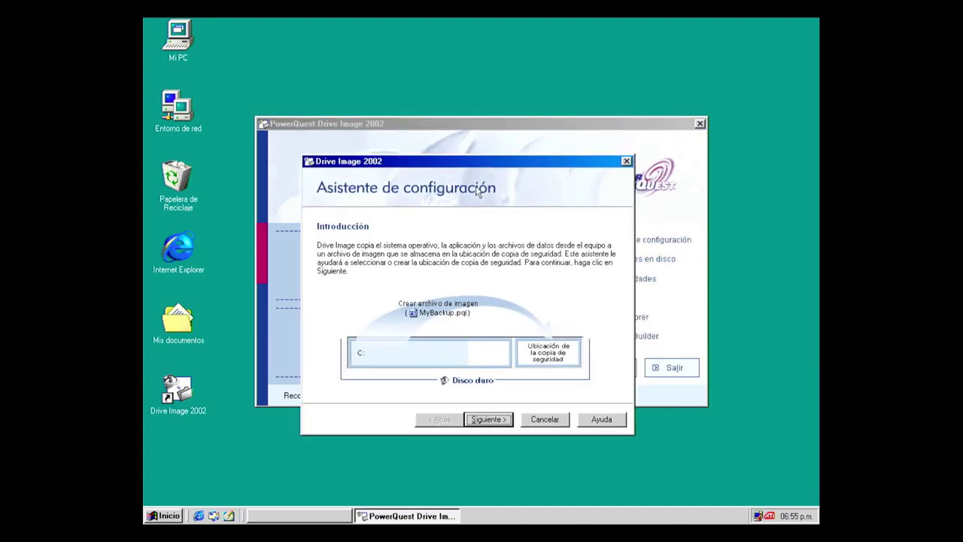
{"action": "left_click", "coordinate": [501, 421]}
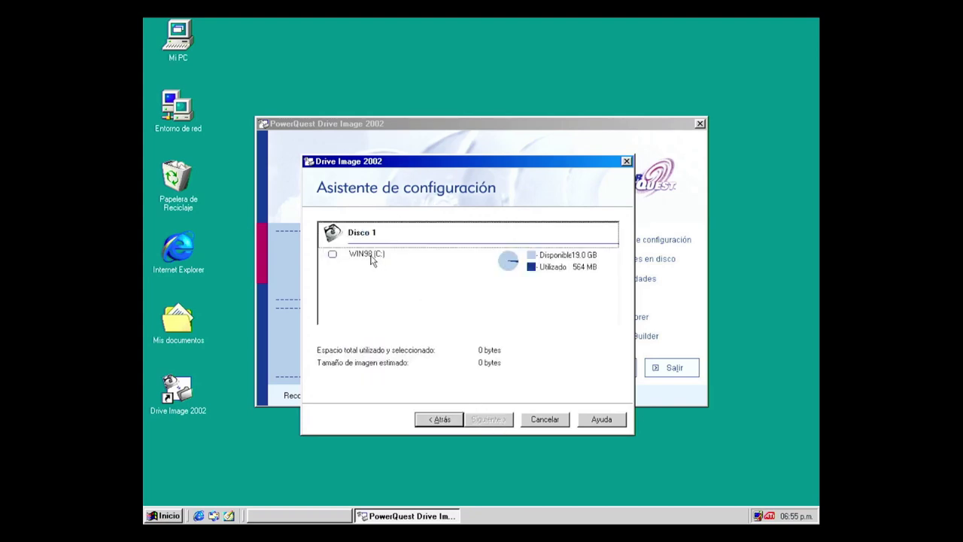
{"action": "left_click", "coordinate": [332, 255]}
{"action": "left_click", "coordinate": [496, 420]}
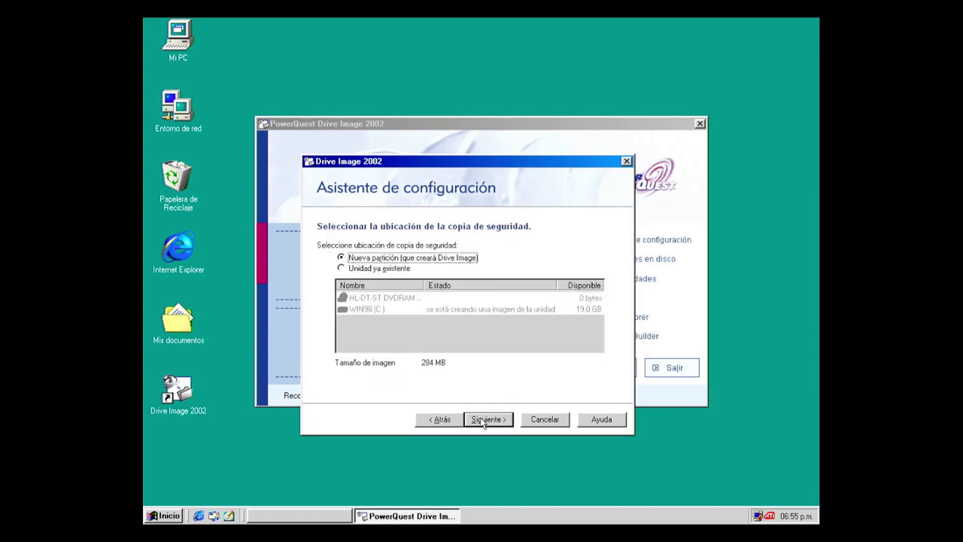
{"action": "left_click", "coordinate": [381, 270]}
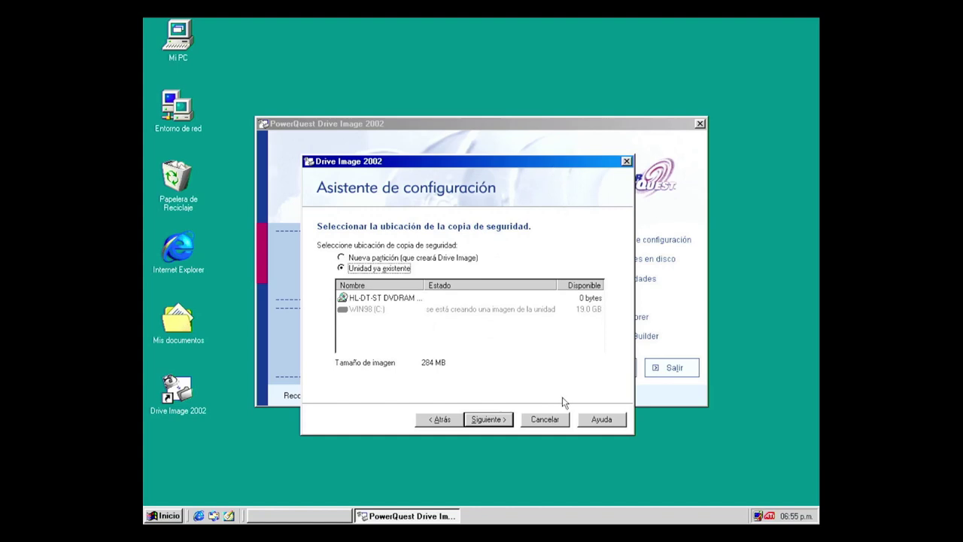
{"action": "left_click", "coordinate": [550, 421]}
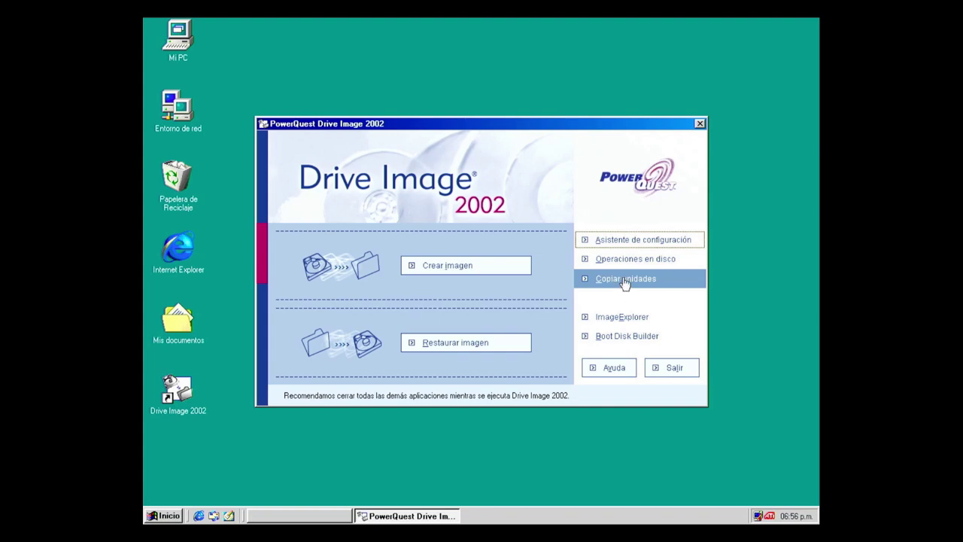
View the Copiar unidades, ImageExplorer and Boot Disk Builder tools from the Drive Image main window, closing each one.
{"action": "left_click", "coordinate": [624, 283]}
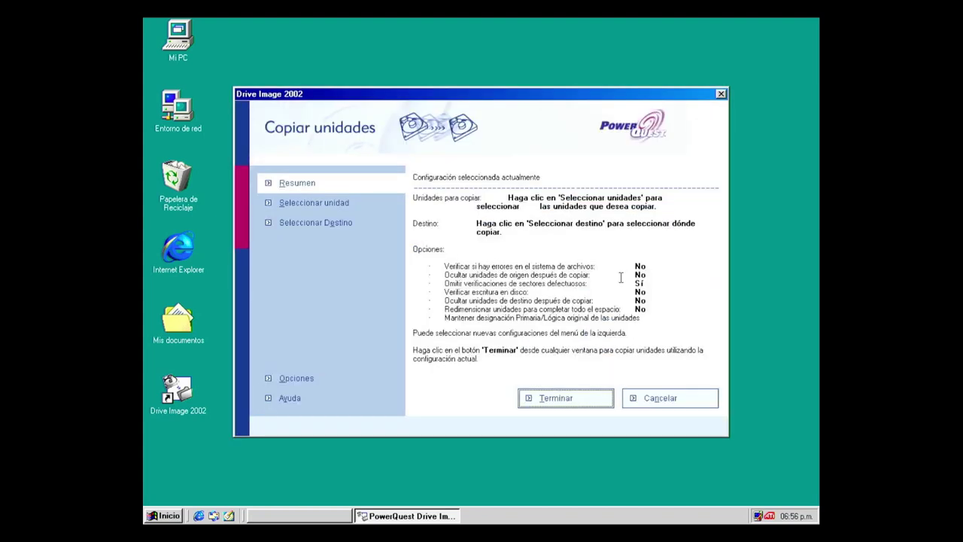
{"action": "left_click", "coordinate": [720, 94]}
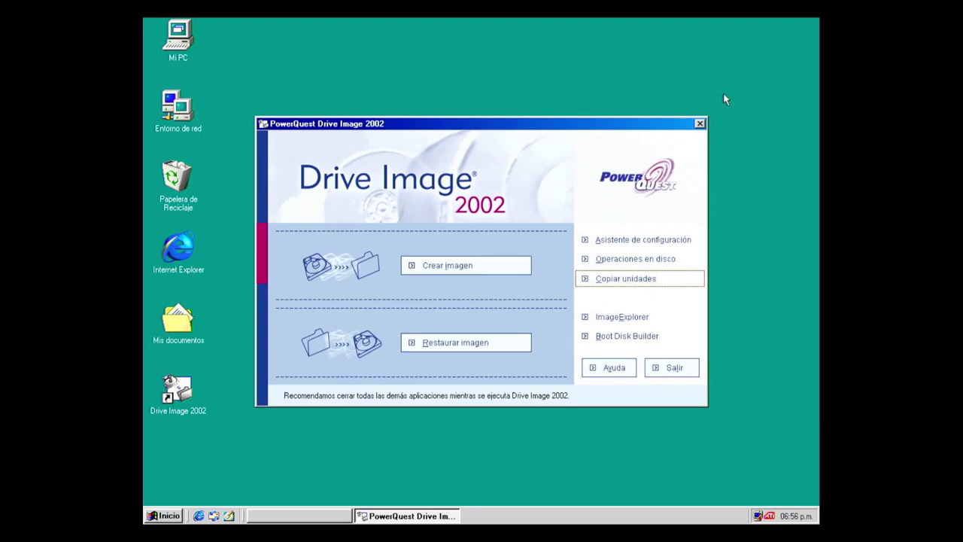
{"action": "left_click", "coordinate": [637, 317]}
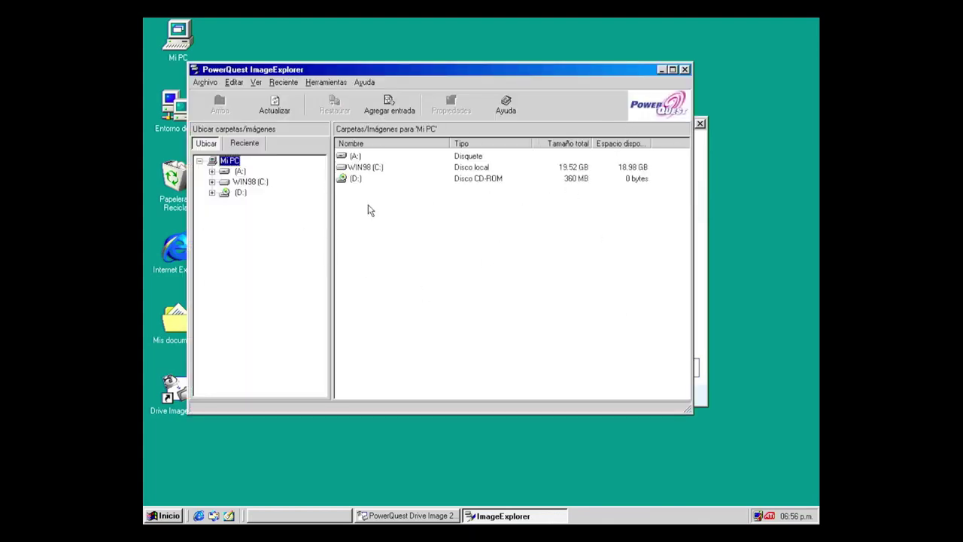
{"action": "left_click", "coordinate": [684, 70]}
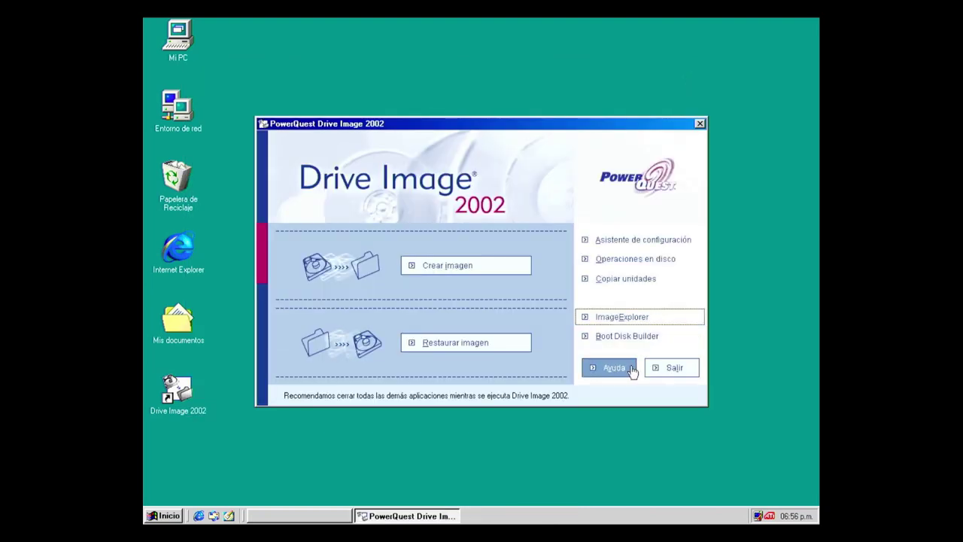
{"action": "left_click", "coordinate": [616, 340]}
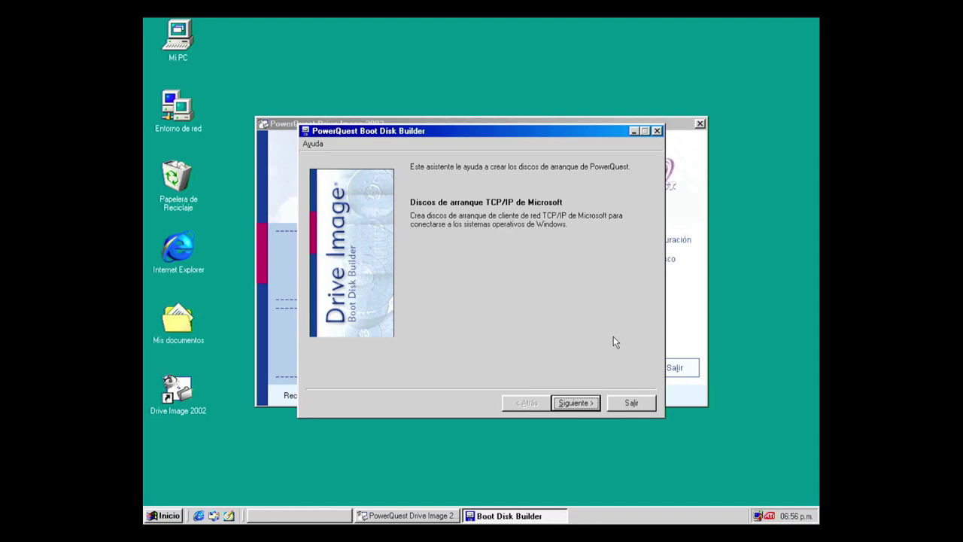
{"action": "left_click", "coordinate": [631, 402]}
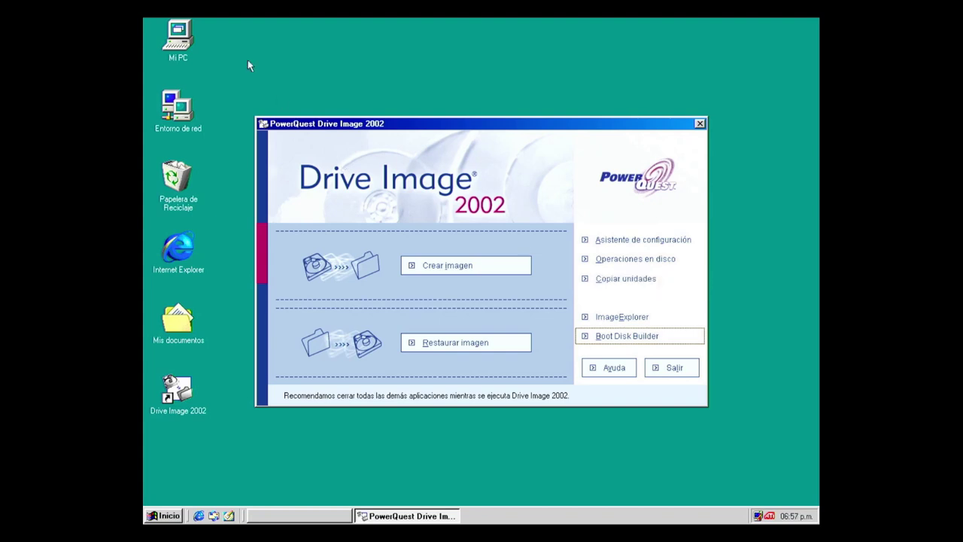
Check the capacity and used space of Disco extraíble (E:) in Mi PC.
{"action": "double_click", "coordinate": [178, 38]}
{"action": "left_click_drag", "start_coordinate": [776, 346], "coordinate": [762, 424]}
{"action": "left_click", "coordinate": [468, 339]}
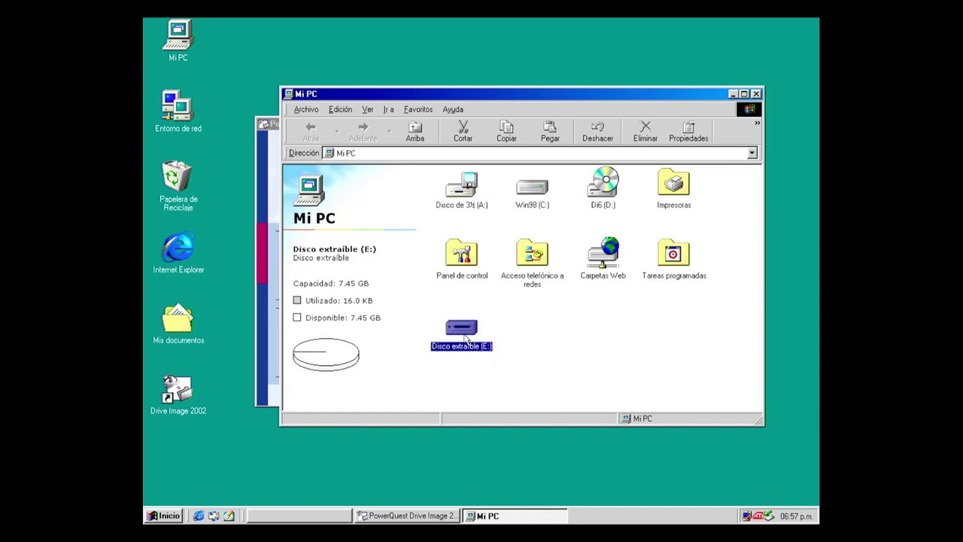
{"action": "left_click", "coordinate": [406, 312]}
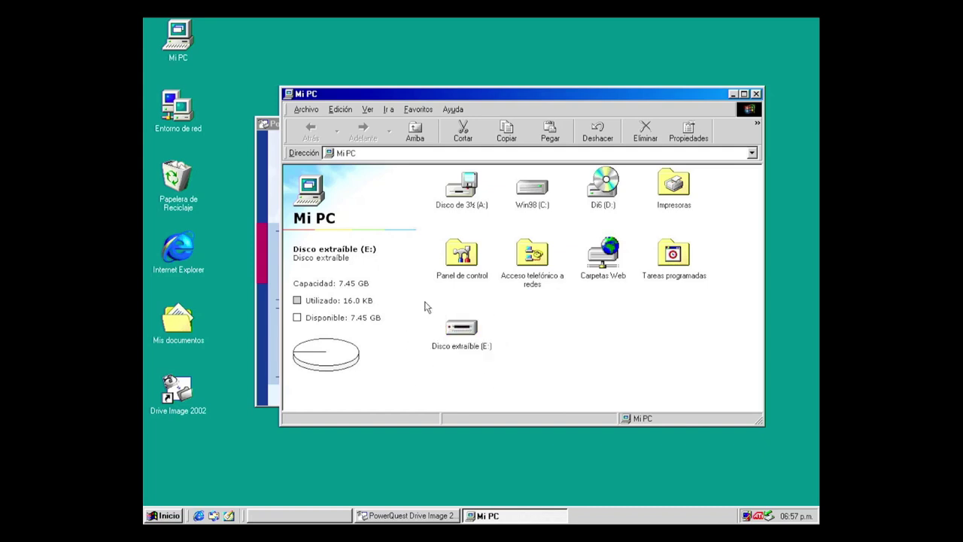
{"action": "left_click", "coordinate": [469, 326]}
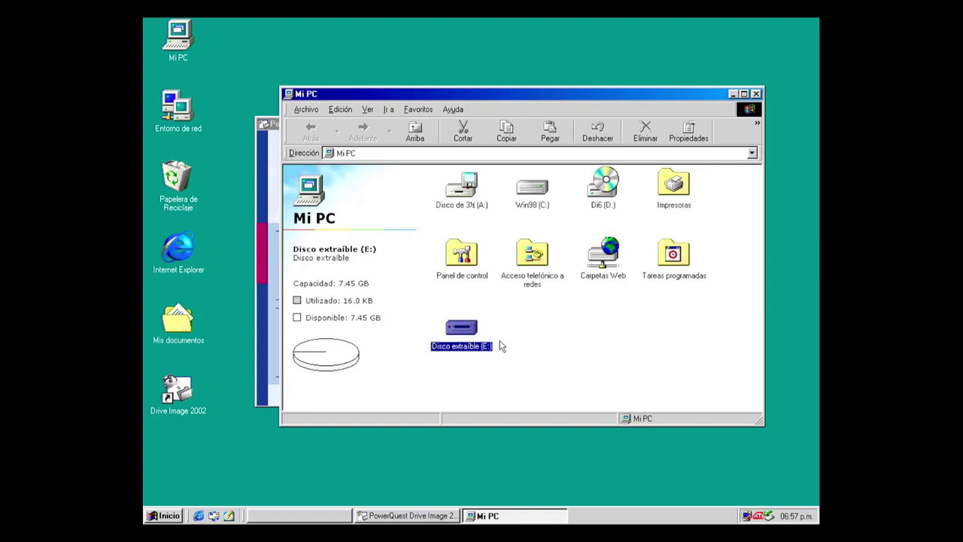
{"action": "left_click_drag", "start_coordinate": [396, 98], "coordinate": [416, 42]}
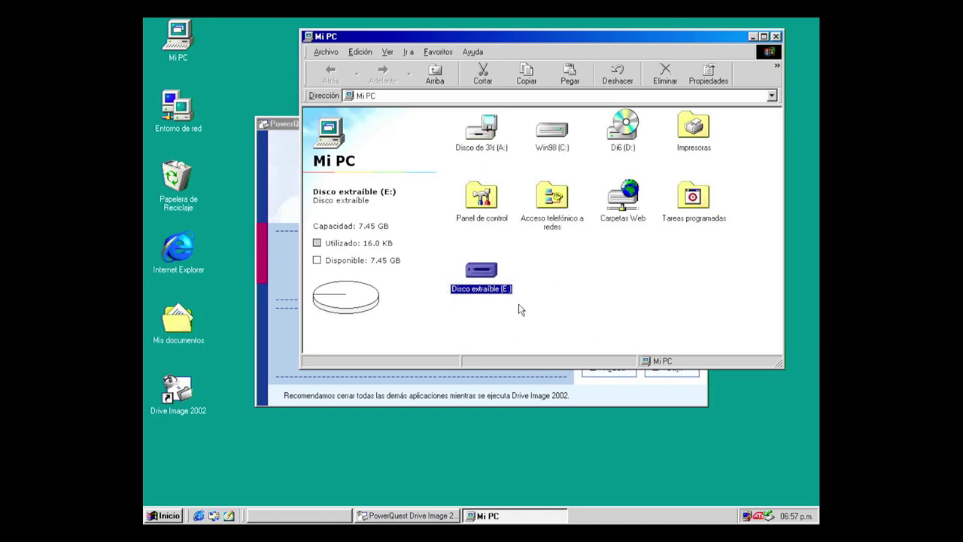
Check the capacity and used space of Win98 (C:) in Mi PC, and close the window to return to Drive Image.
{"action": "left_click", "coordinate": [288, 134]}
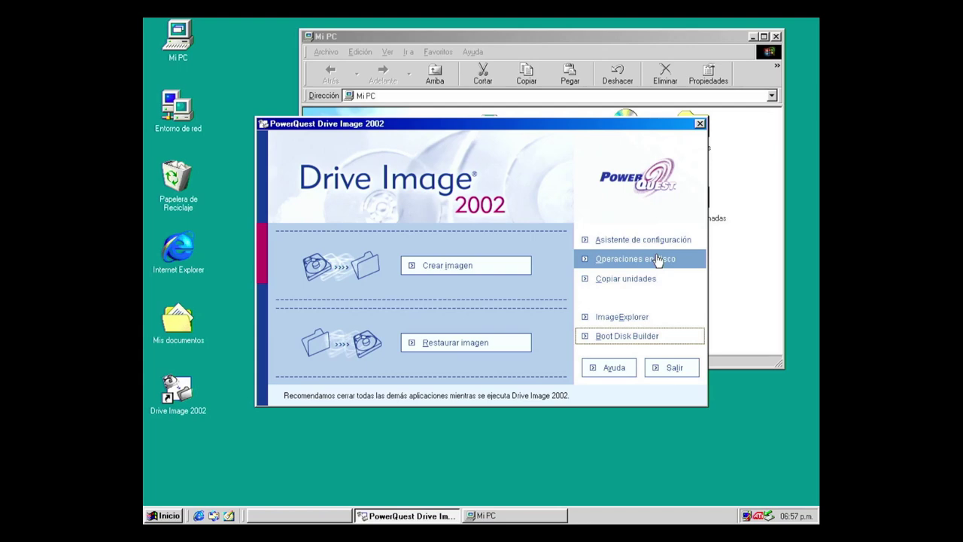
{"action": "double_click", "coordinate": [181, 34]}
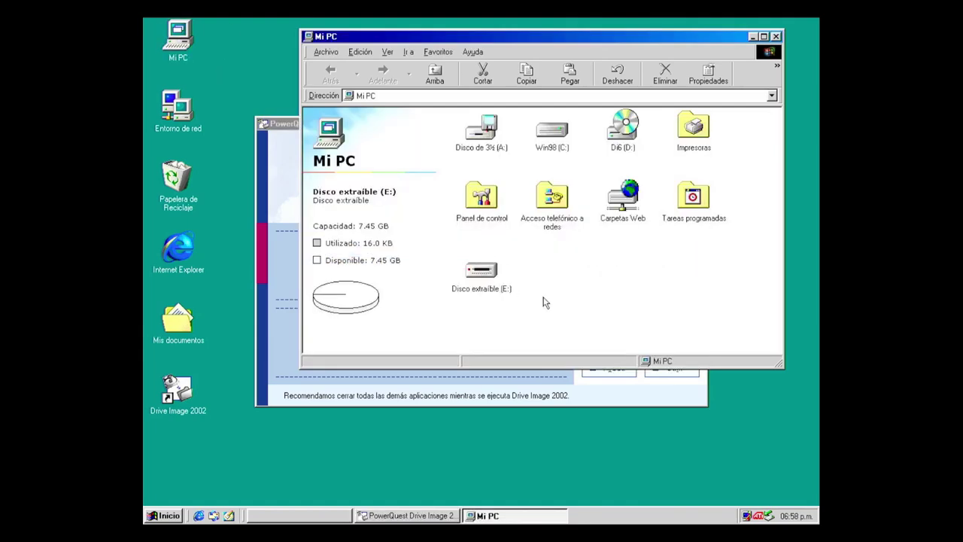
{"action": "left_click", "coordinate": [553, 131]}
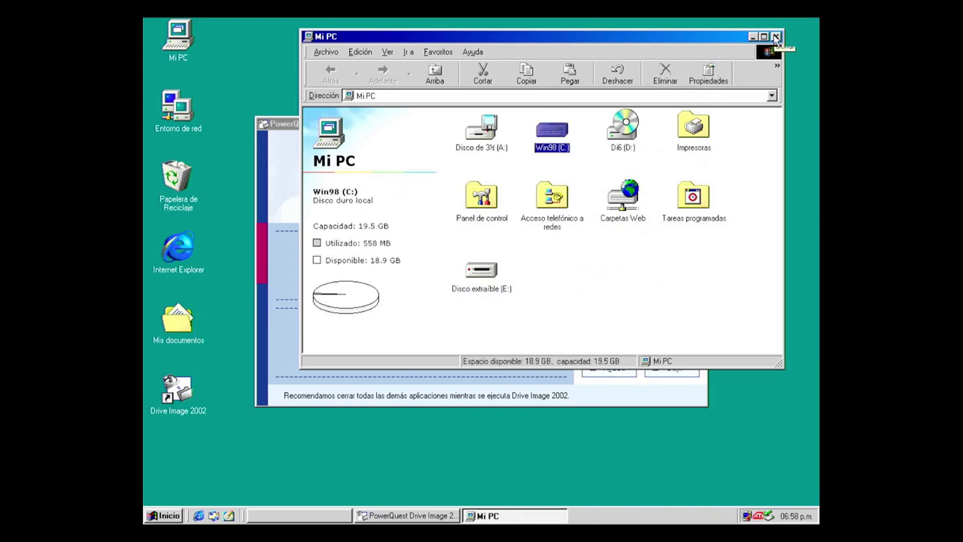
{"action": "left_click", "coordinate": [777, 37]}
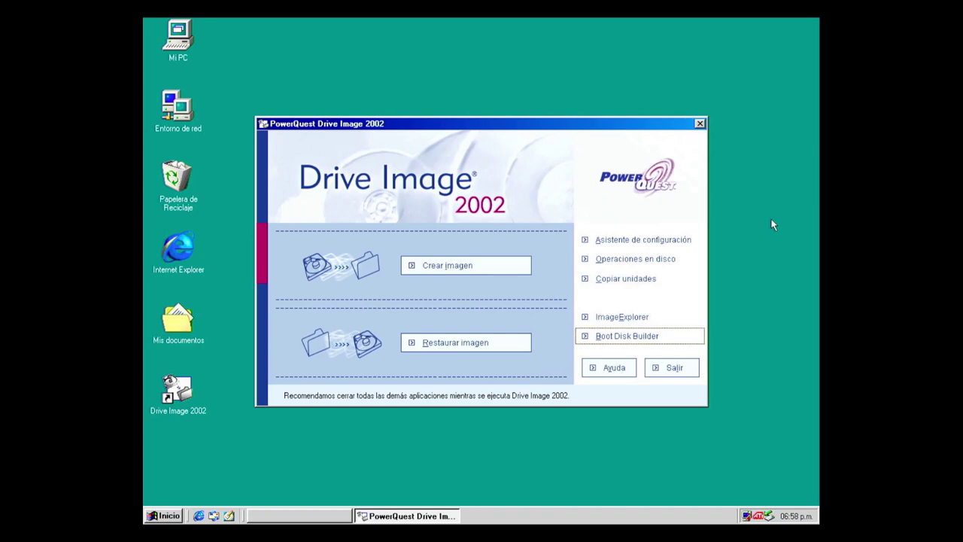
Open Operaciones en disco and toggle the disk map's color legend off and back on.
{"action": "left_click", "coordinate": [633, 260]}
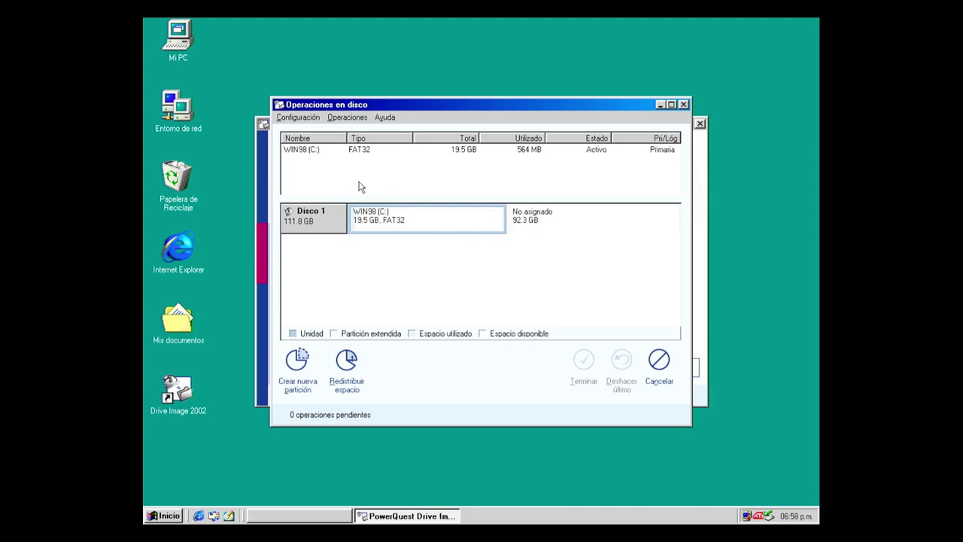
{"action": "left_click", "coordinate": [297, 117]}
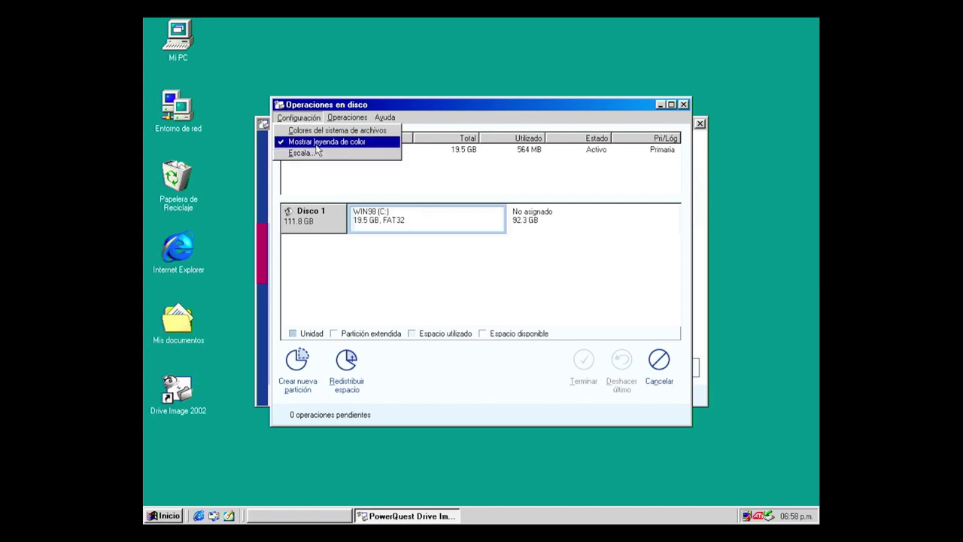
{"action": "left_click", "coordinate": [316, 143]}
{"action": "left_click", "coordinate": [298, 117]}
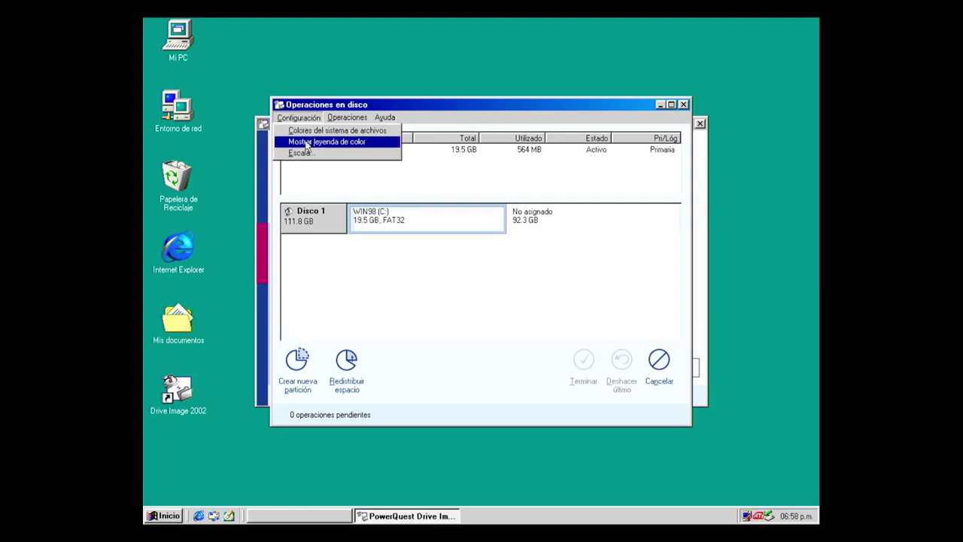
{"action": "left_click", "coordinate": [313, 142]}
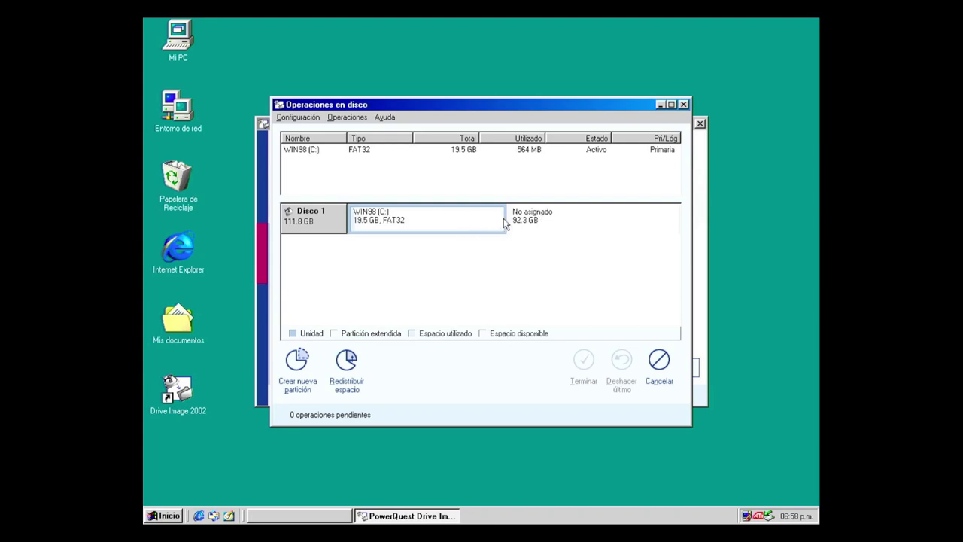
Set the disk map to display drives by capacity using a linear scale.
{"action": "left_click", "coordinate": [300, 118]}
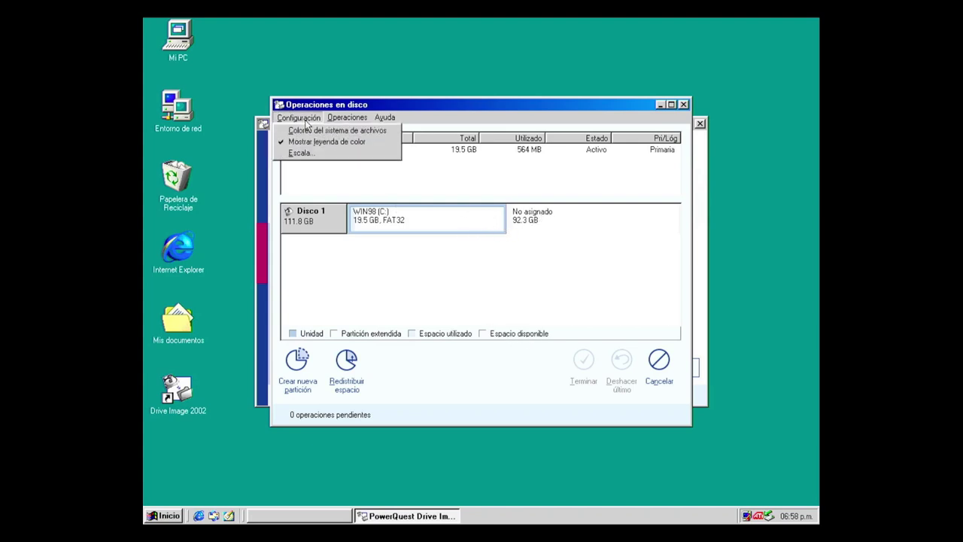
{"action": "left_click", "coordinate": [304, 154]}
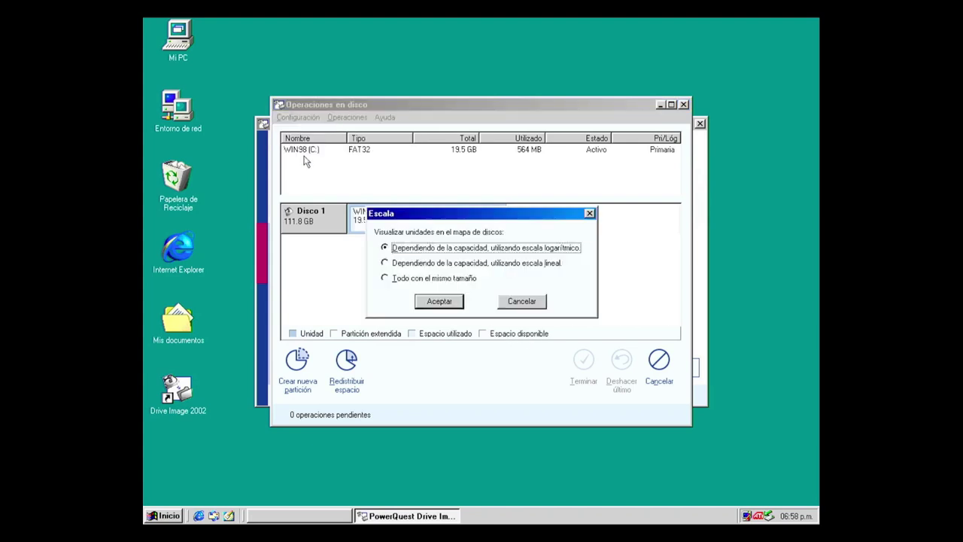
{"action": "left_click", "coordinate": [475, 263]}
{"action": "left_click", "coordinate": [449, 305]}
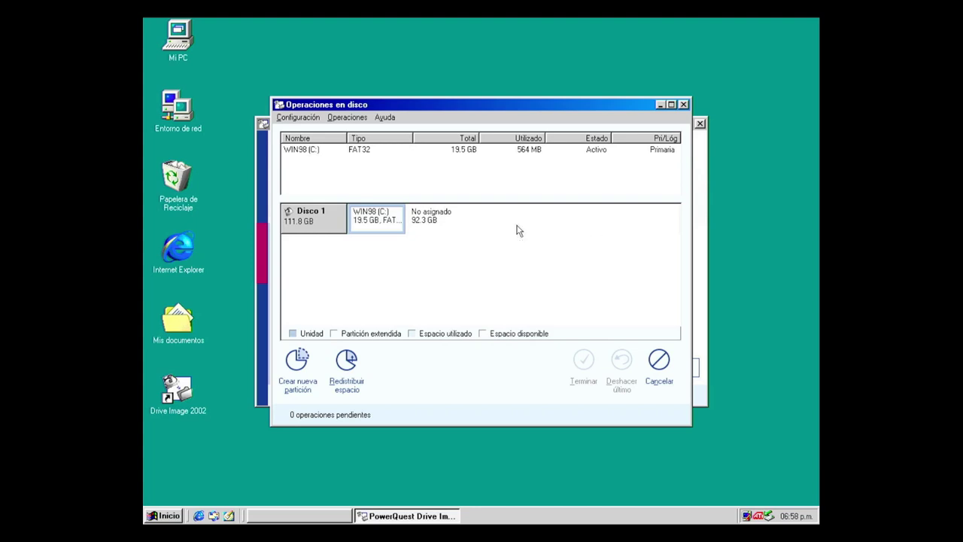
Create a 32000 MB partition labelled SEG in the unallocated space of Disco 1, with partition hiding turned off.
{"action": "left_click", "coordinate": [434, 224]}
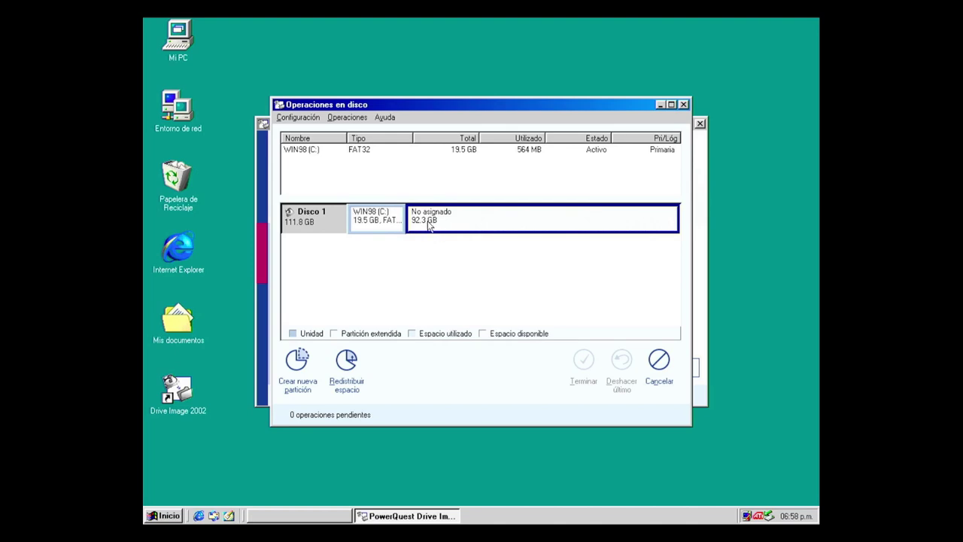
{"action": "left_click", "coordinate": [297, 362]}
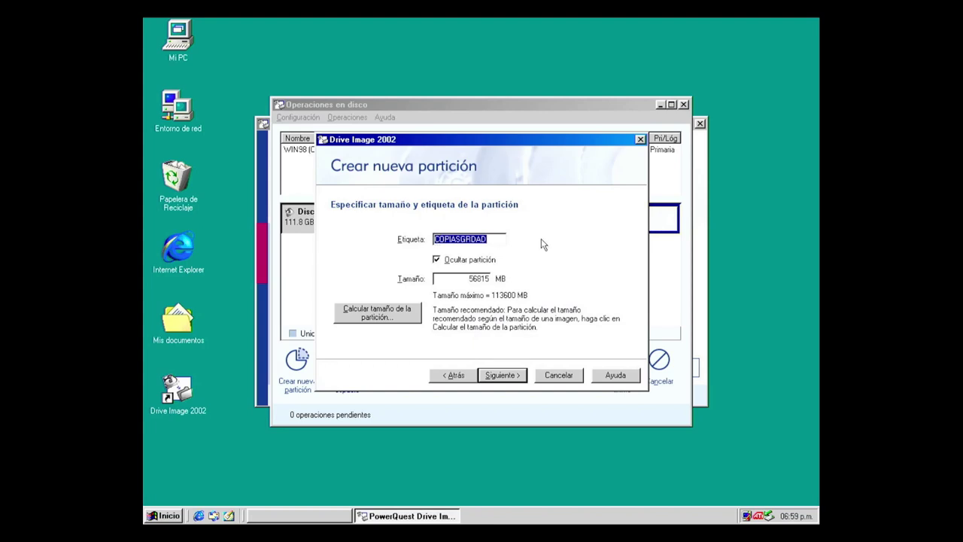
{"action": "type", "text": "s"}
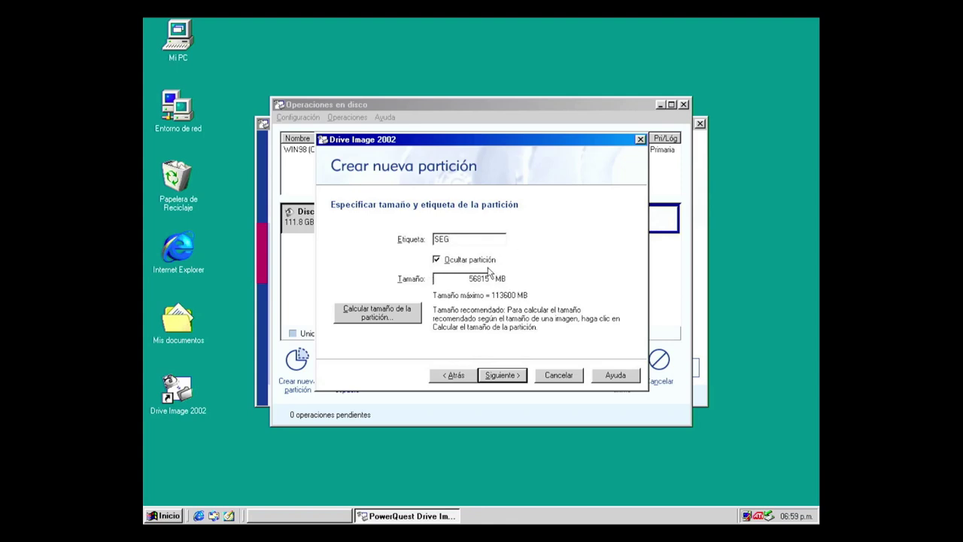
{"action": "left_click", "coordinate": [437, 260]}
{"action": "left_click", "coordinate": [468, 279]}
{"action": "left_click_drag", "start_coordinate": [467, 279], "coordinate": [609, 291]}
{"action": "type", "text": "32000"}
{"action": "left_click", "coordinate": [503, 376]}
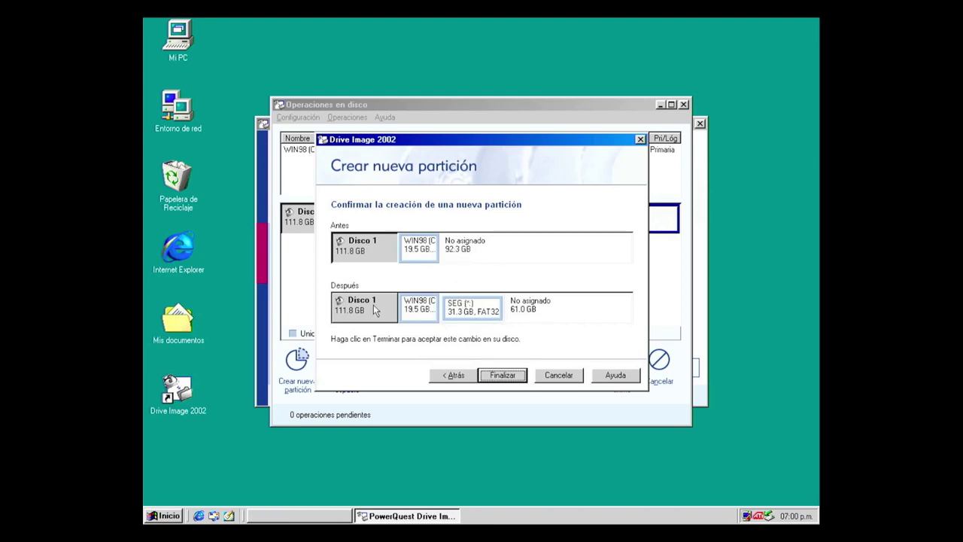
{"action": "left_click", "coordinate": [508, 377]}
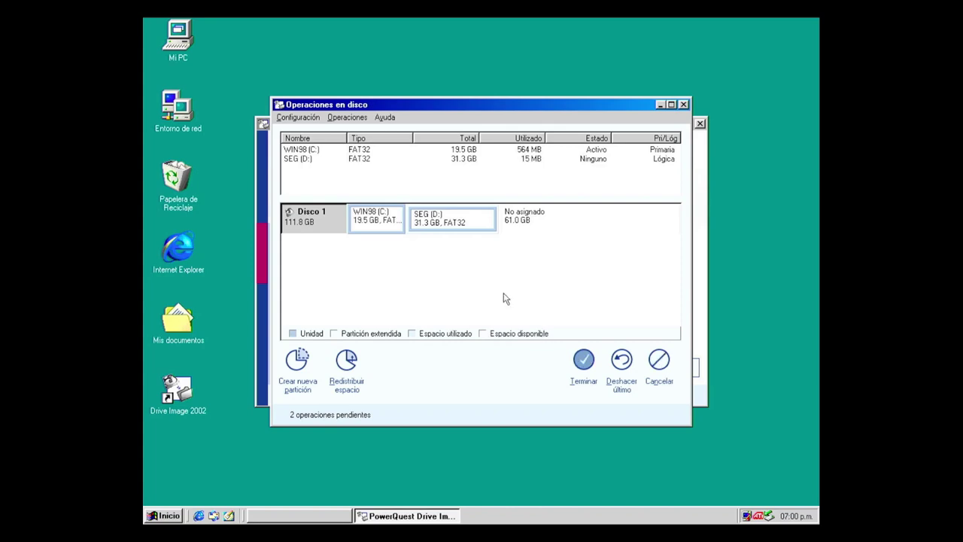
Apply the pending disk operations and accept the warning about drive letters.
{"action": "left_click", "coordinate": [583, 361]}
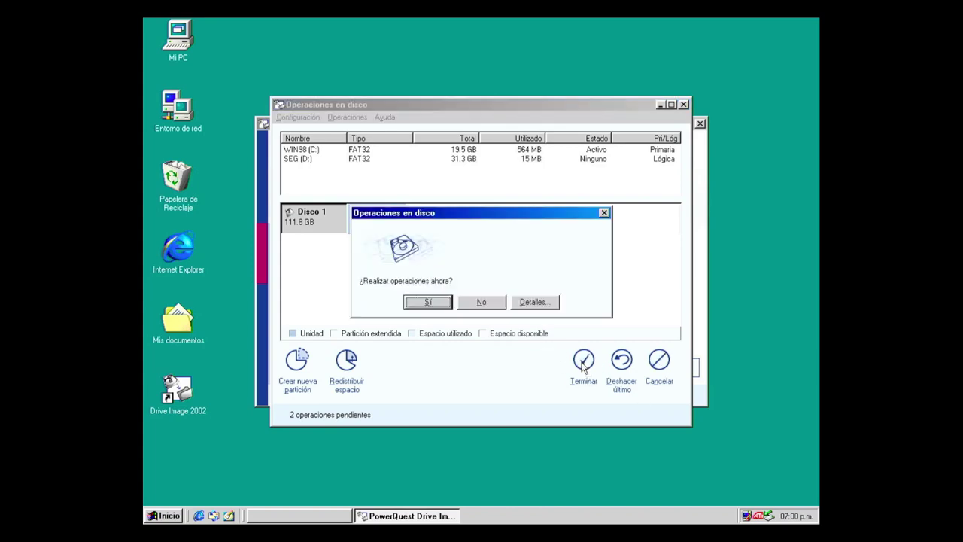
{"action": "left_click", "coordinate": [435, 303]}
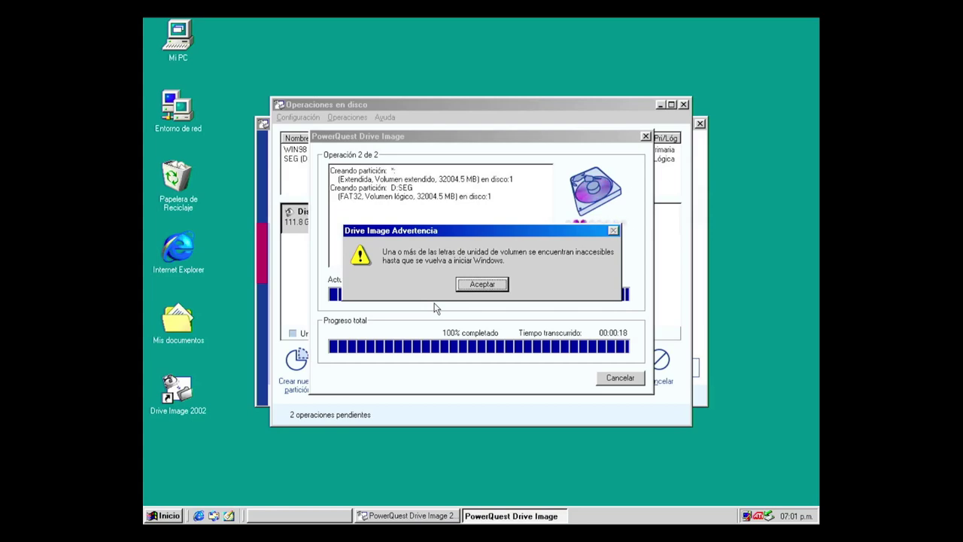
{"action": "left_click", "coordinate": [470, 287]}
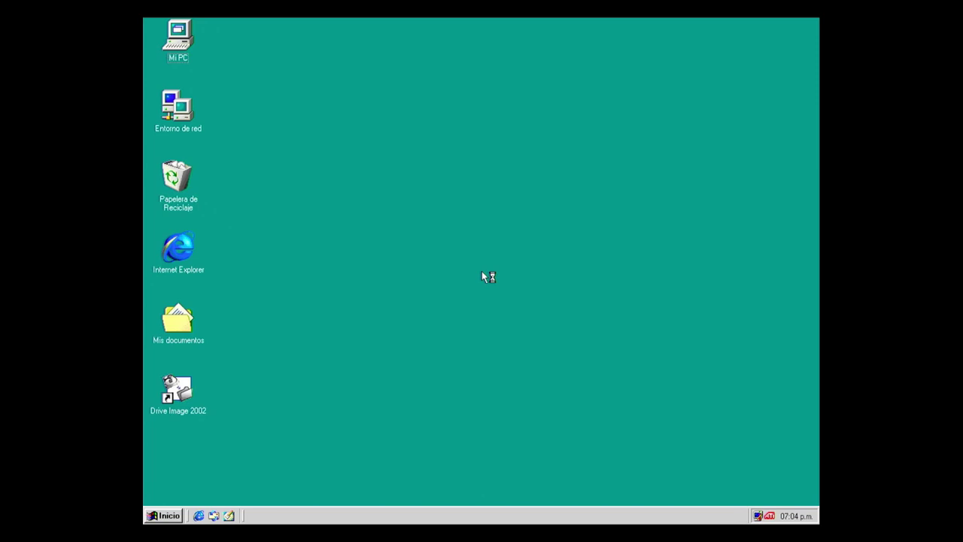
Launch Drive Image 2002 again from the PowerQuest Drive Image 2002 program group.
{"action": "left_click", "coordinate": [166, 516]}
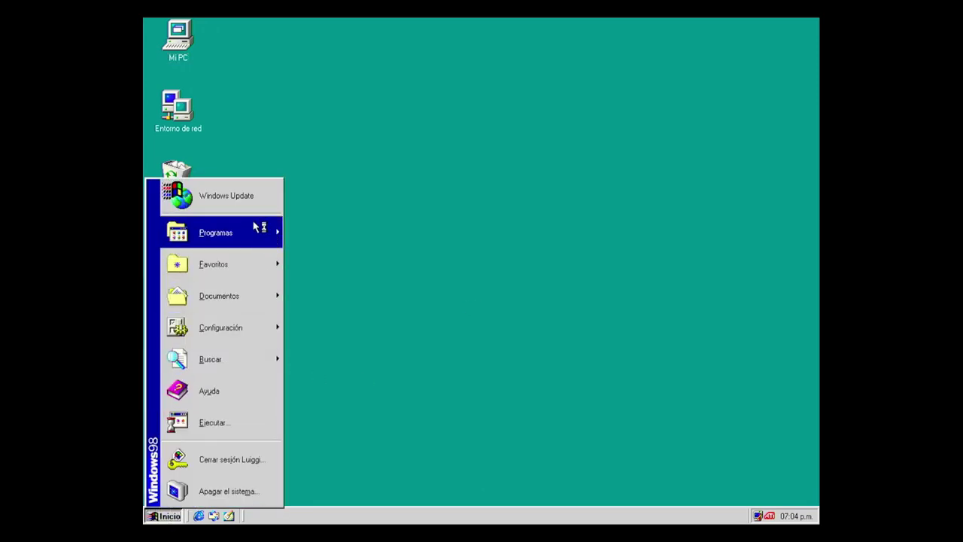
{"action": "mouse_move", "coordinate": [256, 229]}
{"action": "mouse_move", "coordinate": [380, 253]}
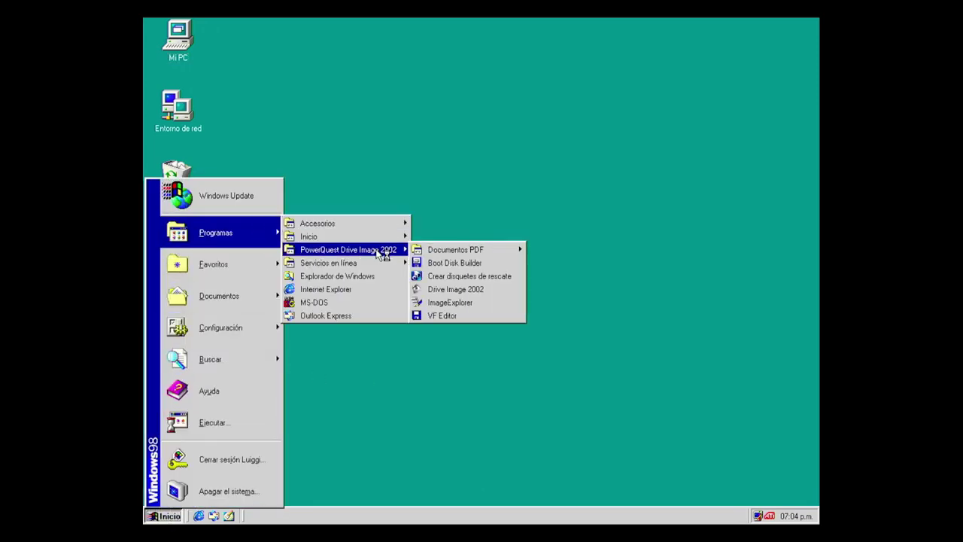
{"action": "left_click", "coordinate": [473, 289]}
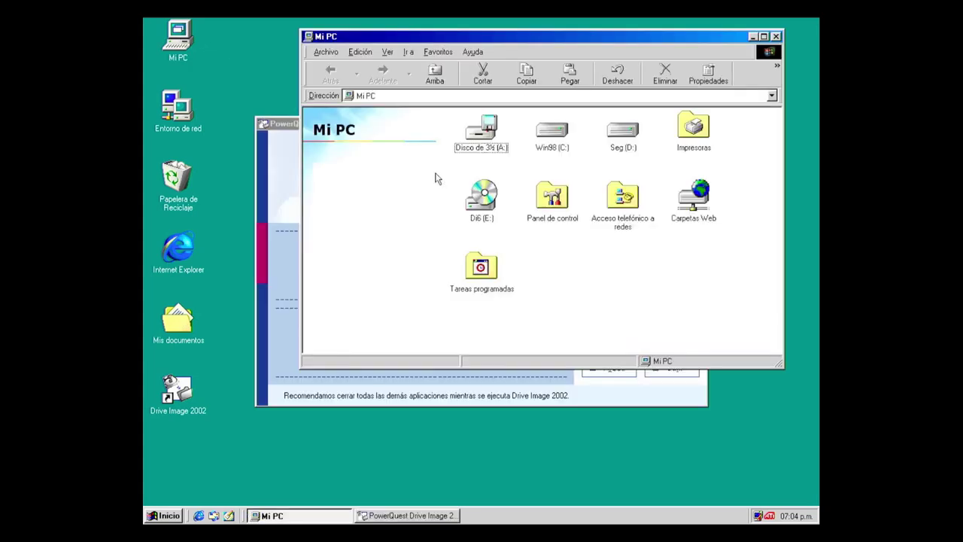
Check the capacity and contents of the Seg (D:) drive in Mi PC, and close the window.
{"action": "left_click", "coordinate": [628, 145]}
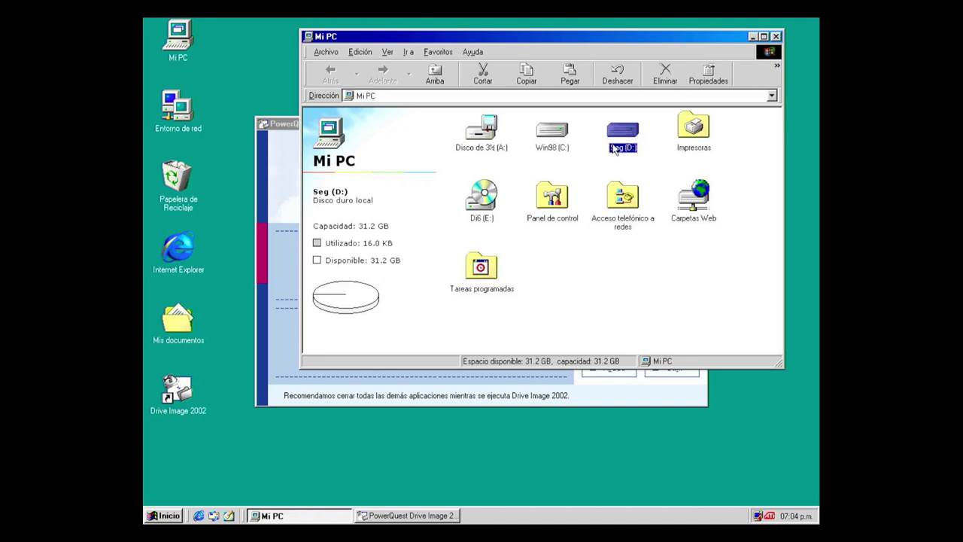
{"action": "double_click", "coordinate": [614, 148]}
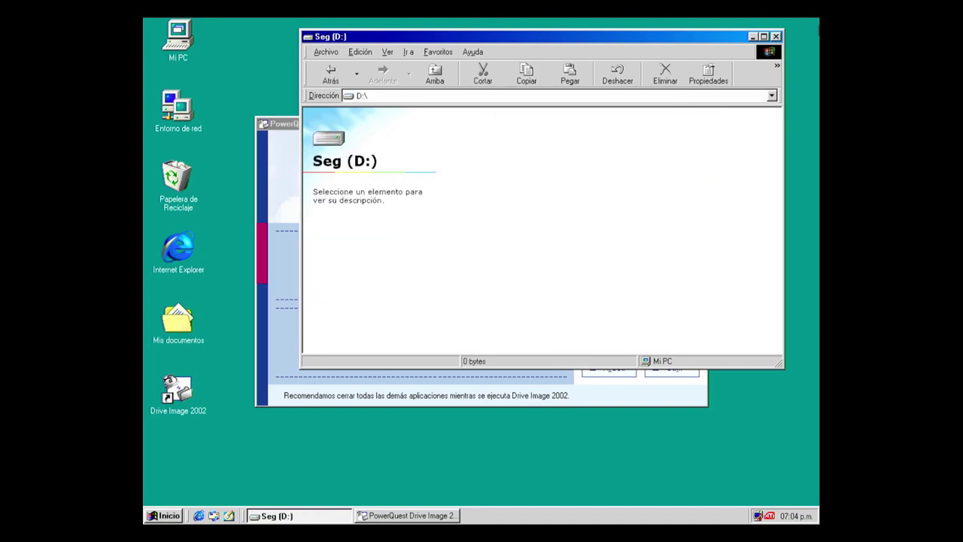
{"action": "left_click", "coordinate": [776, 36]}
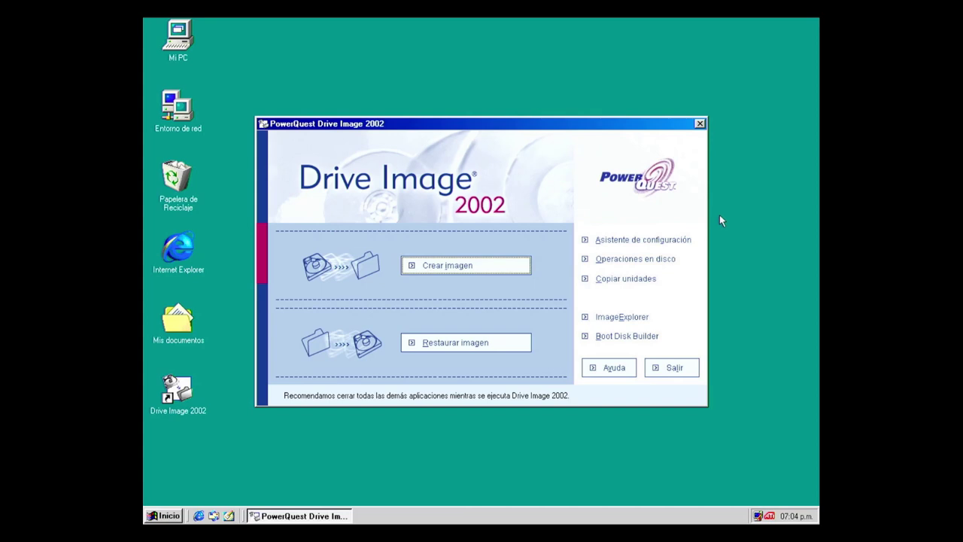
Start Crear imagen, review the image options in the summary, and set the compression level to Ninguno.
{"action": "left_click", "coordinate": [460, 266]}
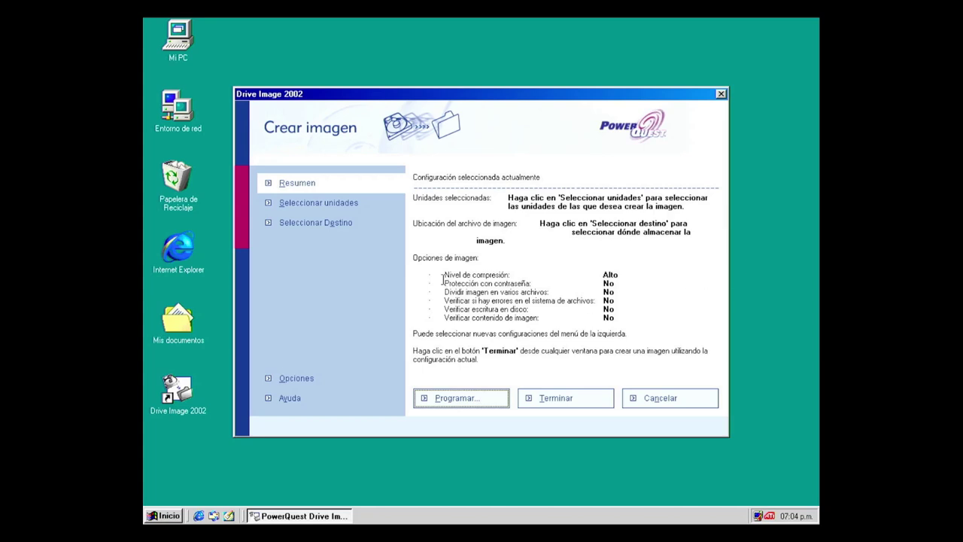
{"action": "left_click_drag", "start_coordinate": [443, 275], "coordinate": [647, 320]}
{"action": "left_click", "coordinate": [656, 307]}
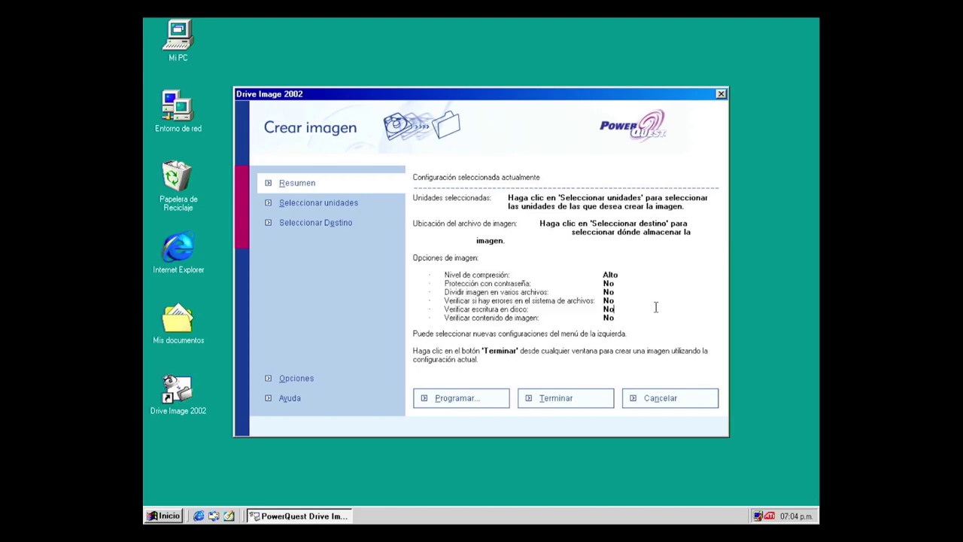
{"action": "left_click", "coordinate": [289, 379]}
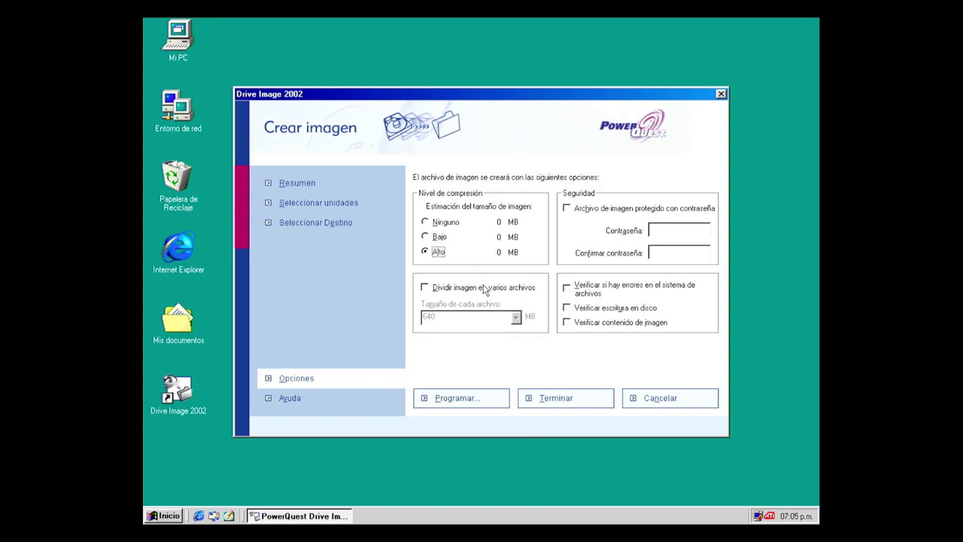
{"action": "left_click", "coordinate": [446, 223]}
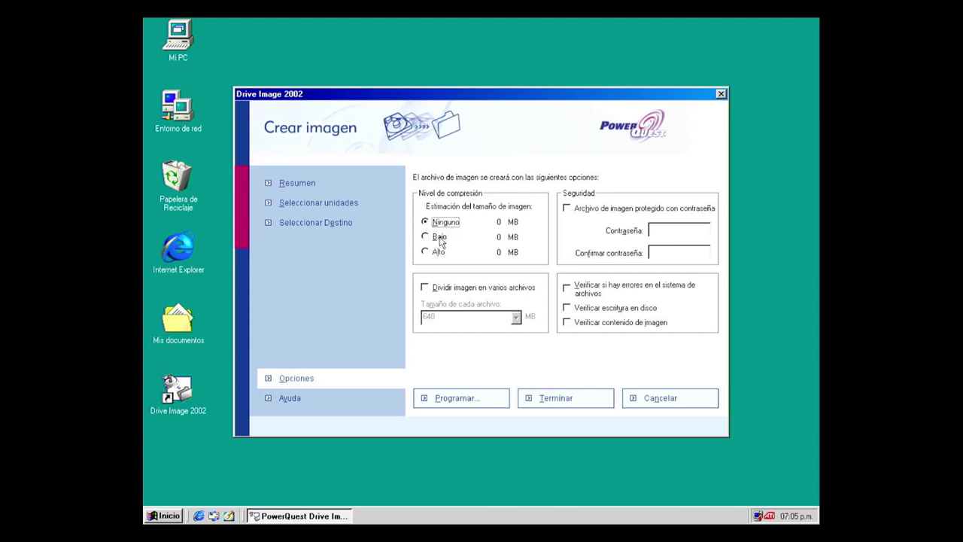
{"action": "double_click", "coordinate": [497, 221]}
Try splitting the image into several files at the 650 MB CD/RW size, and turn the splitting back off.
{"action": "left_click", "coordinate": [468, 288]}
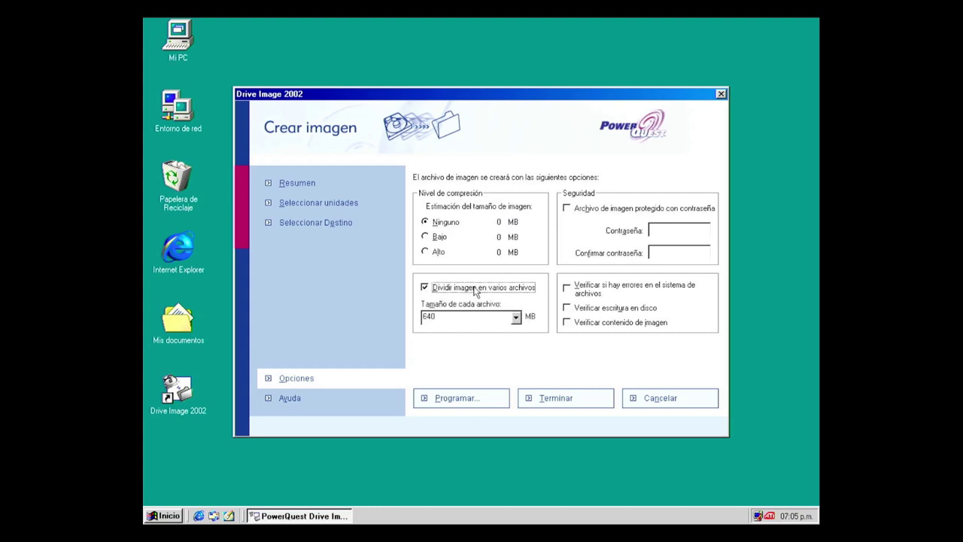
{"action": "left_click", "coordinate": [516, 318]}
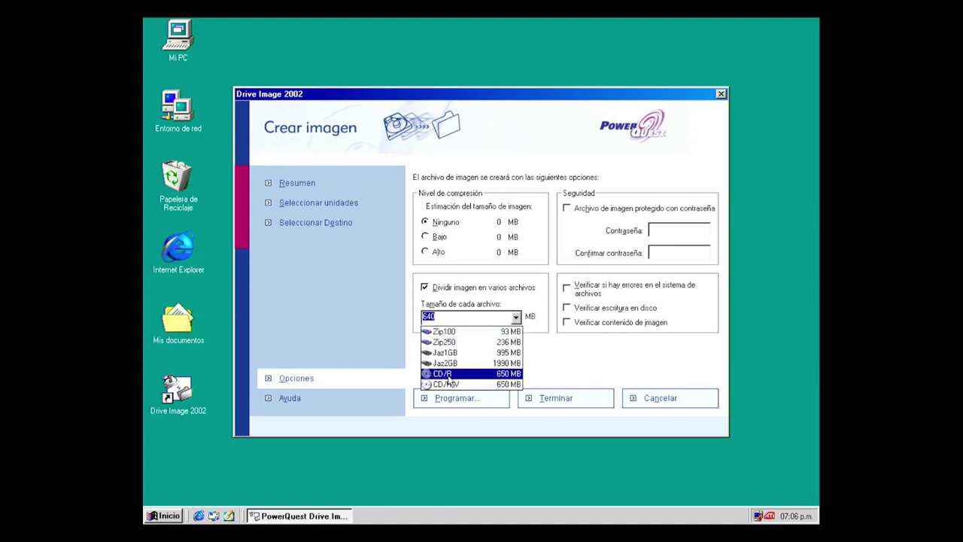
{"action": "left_click", "coordinate": [511, 384]}
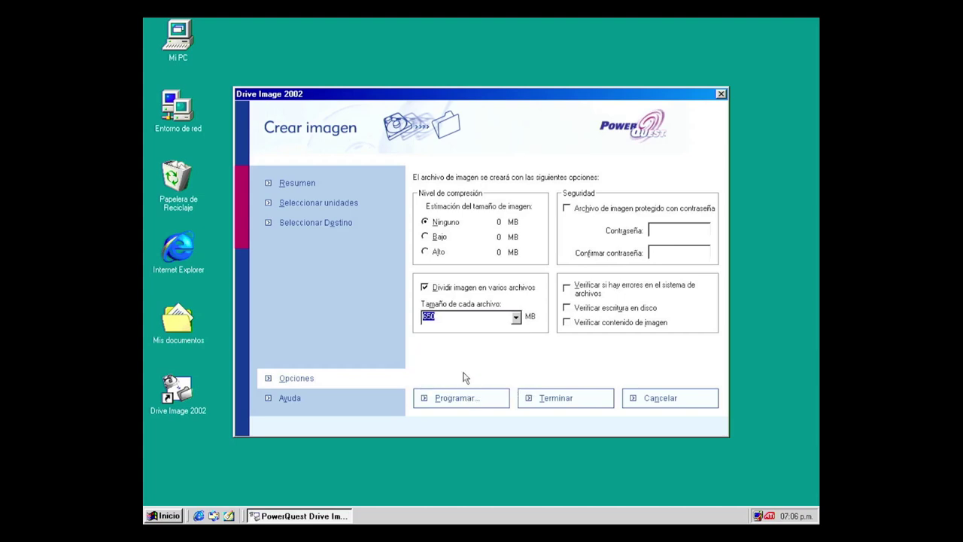
{"action": "left_click", "coordinate": [456, 317]}
{"action": "left_click", "coordinate": [425, 288]}
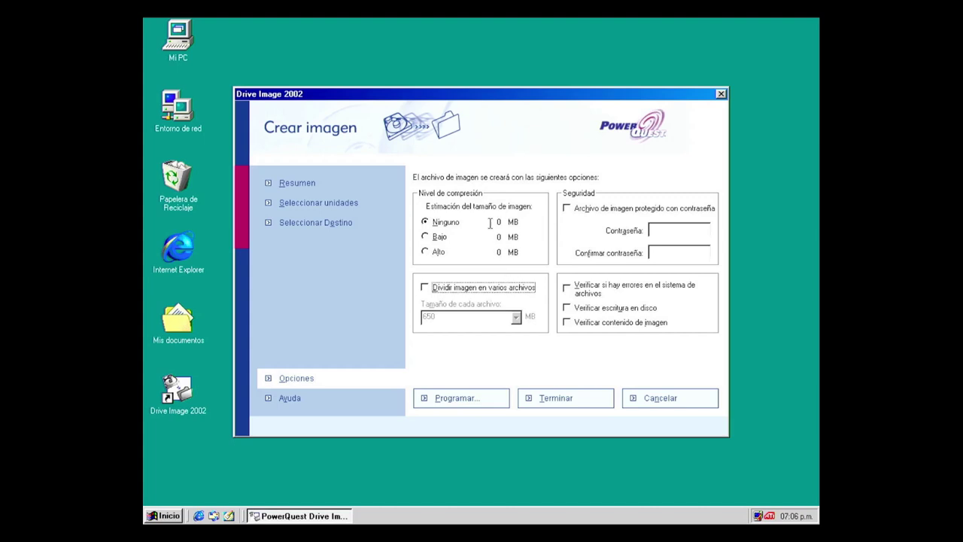
Review the summary, include only WIN98 (C:) in the image, and open the destination selection for the image file.
{"action": "left_click", "coordinate": [309, 184]}
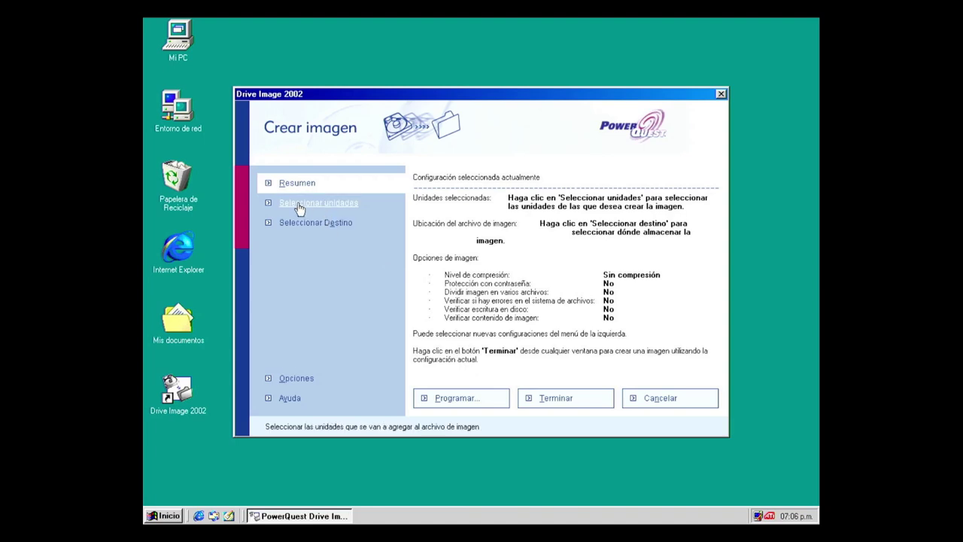
{"action": "left_click", "coordinate": [333, 212]}
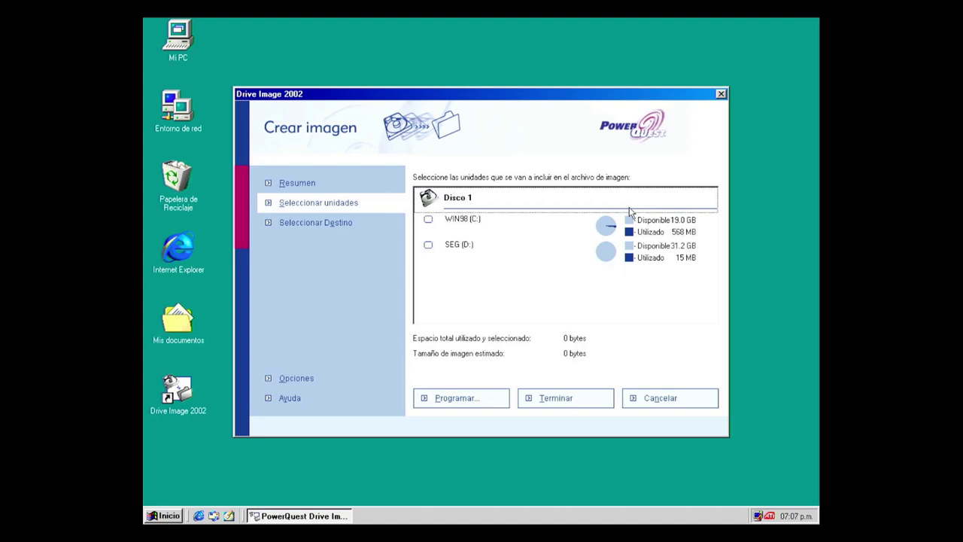
{"action": "left_click", "coordinate": [463, 201]}
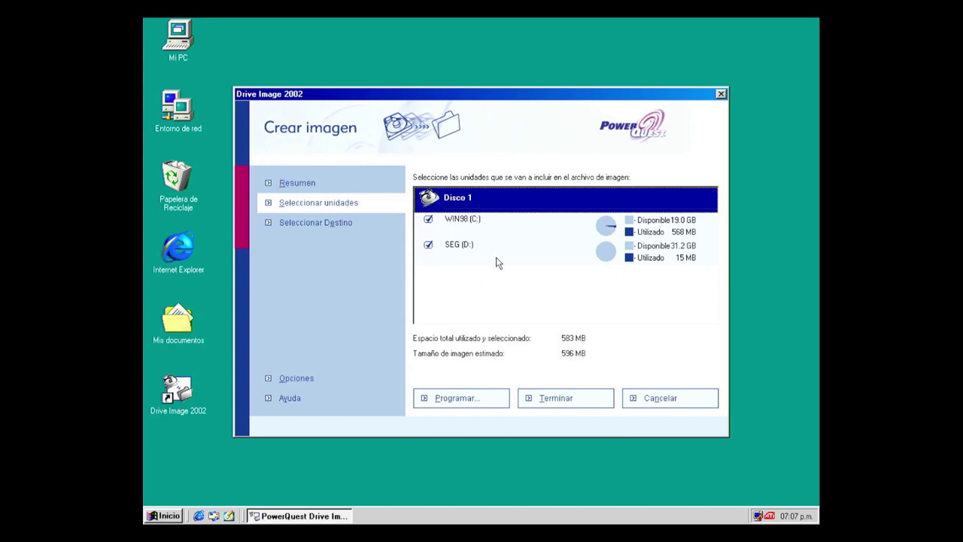
{"action": "left_click", "coordinate": [444, 202]}
{"action": "left_click", "coordinate": [434, 205]}
{"action": "left_click", "coordinate": [431, 244]}
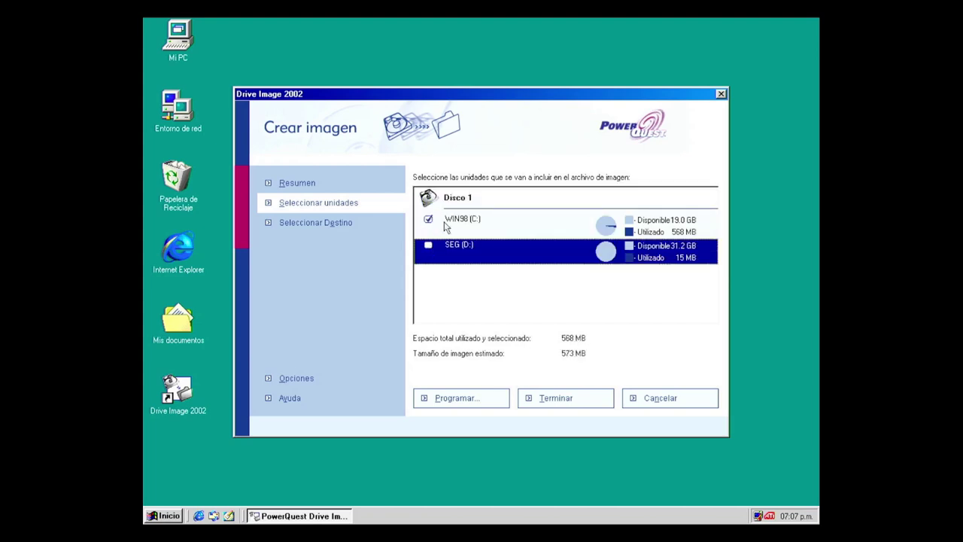
{"action": "left_click", "coordinate": [448, 220]}
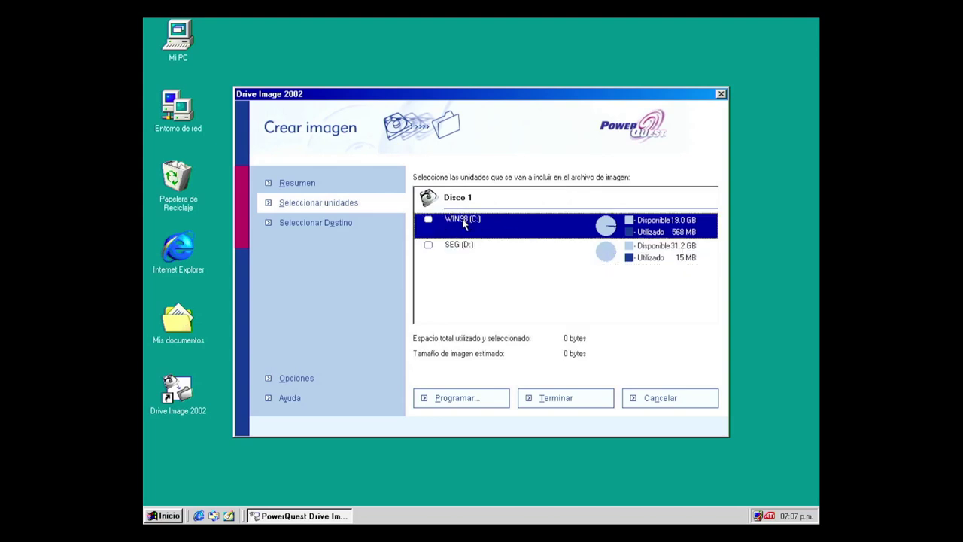
{"action": "left_click", "coordinate": [428, 218]}
{"action": "left_click", "coordinate": [327, 226]}
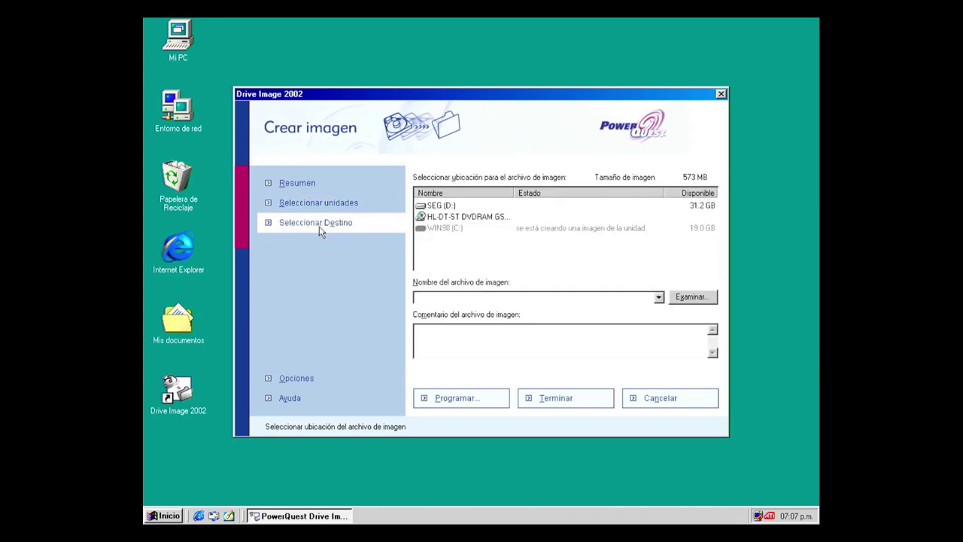
Compare the DVD drive and the hard disk as image locations, widen the name column, and choose SEG (D:) as the destination.
{"action": "left_click", "coordinate": [458, 217]}
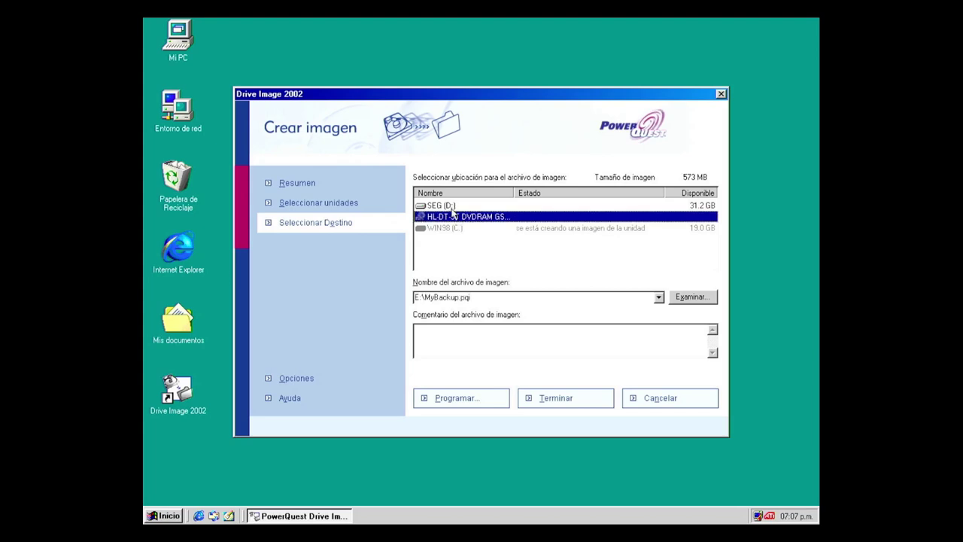
{"action": "left_click", "coordinate": [450, 207]}
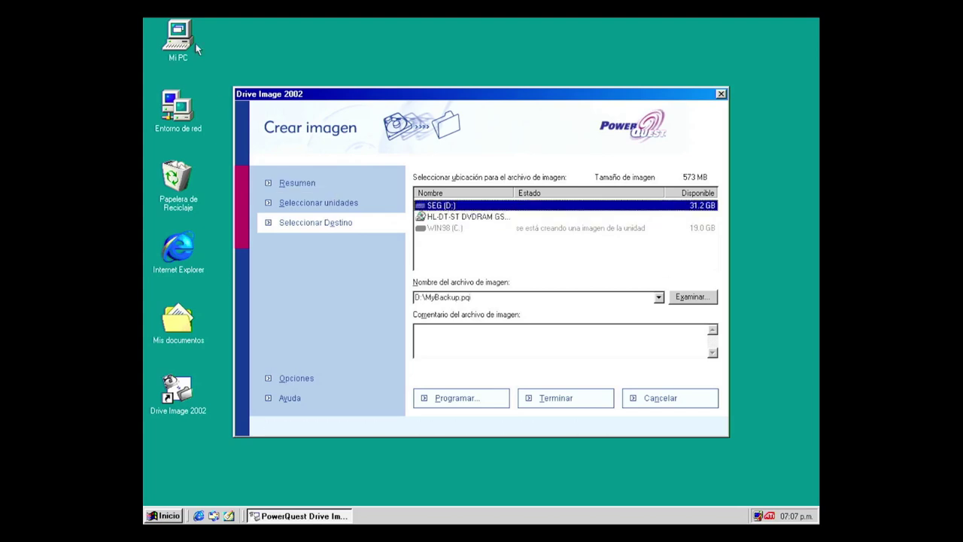
{"action": "left_click", "coordinate": [466, 217]}
{"action": "mouse_move", "coordinate": [516, 192]}
{"action": "left_mouse_down"}
{"action": "mouse_move", "coordinate": [595, 194]}
{"action": "mouse_move", "coordinate": [469, 193]}
{"action": "mouse_move", "coordinate": [519, 193]}
{"action": "left_mouse_up"}
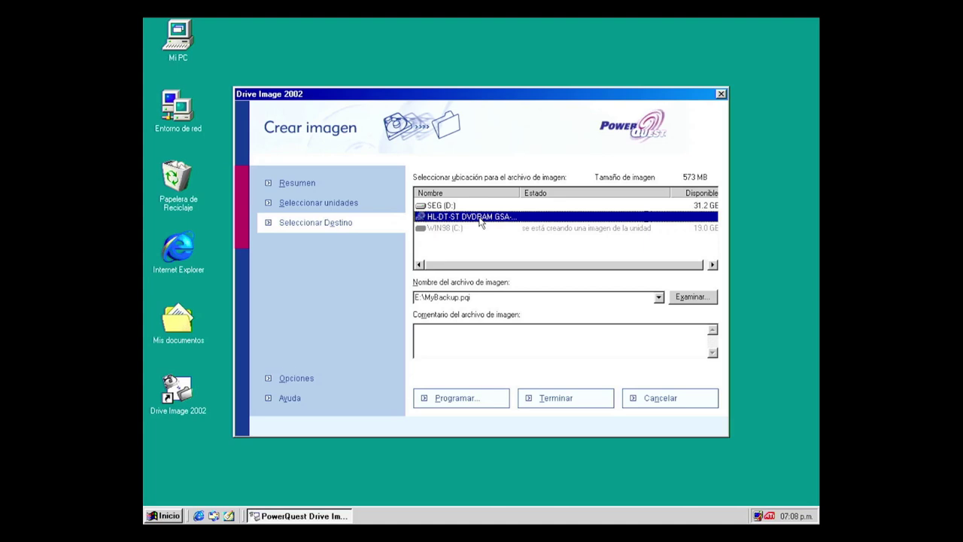
{"action": "left_click", "coordinate": [466, 205]}
Name the image file Imagen Win98 on the D: drive.
{"action": "left_click", "coordinate": [436, 299]}
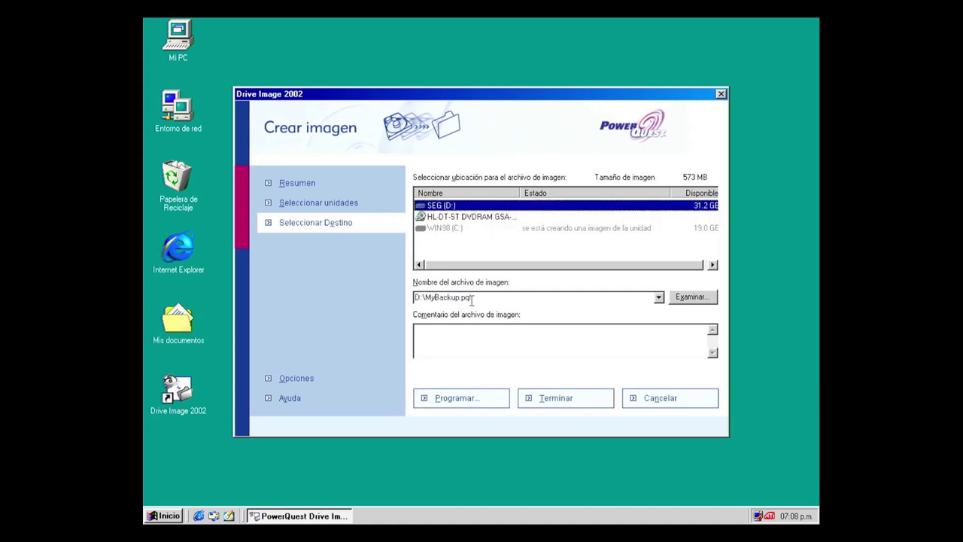
{"action": "left_click_drag", "start_coordinate": [474, 297], "coordinate": [455, 296]}
{"action": "left_click", "coordinate": [454, 296]}
{"action": "left_click_drag", "start_coordinate": [459, 297], "coordinate": [425, 297]}
{"action": "type", "text": "Imagen"}
{"action": "key", "text": "BackSpace"}
{"action": "type", "text": "n Win98"}
Review the selected drive and the image file location in the summary.
{"action": "left_click", "coordinate": [293, 185]}
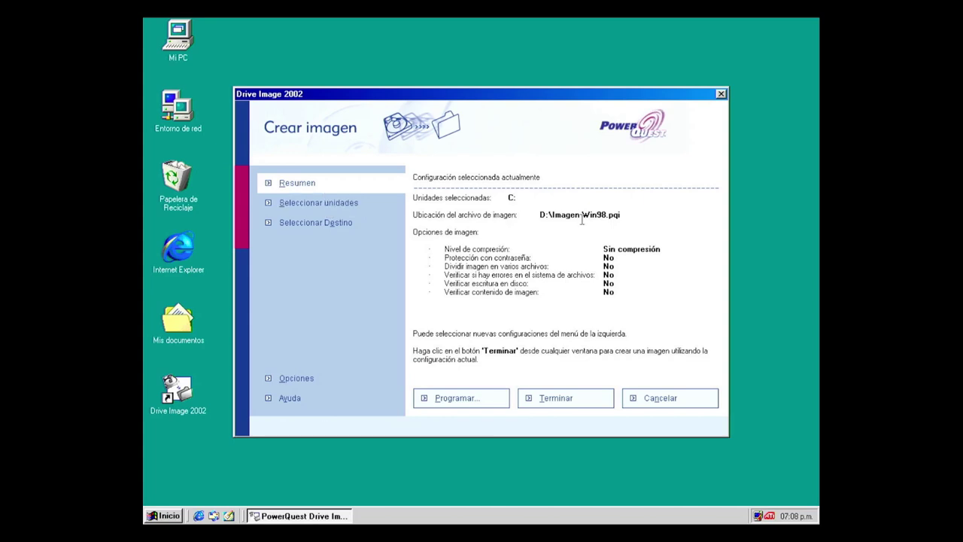
{"action": "double_click", "coordinate": [510, 198]}
{"action": "left_click_drag", "start_coordinate": [544, 214], "coordinate": [624, 216]}
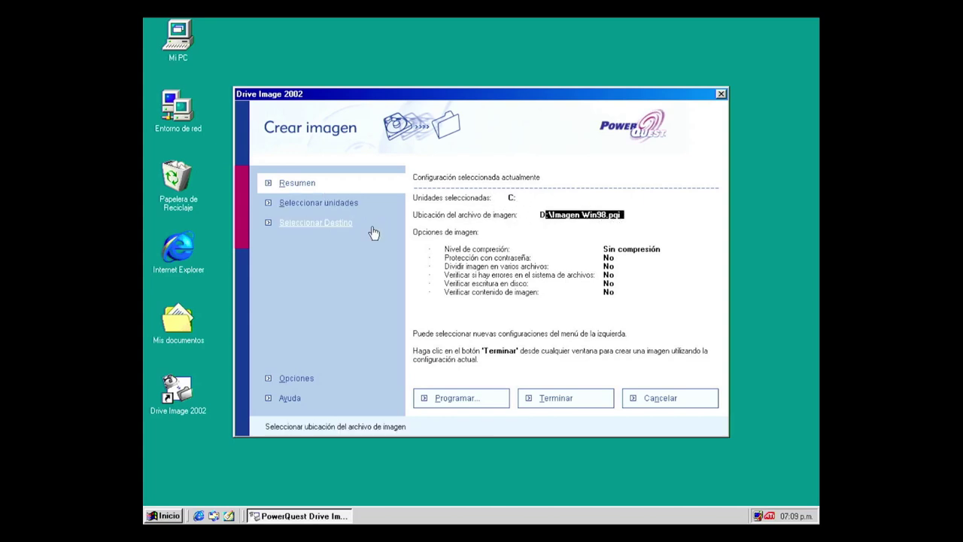
Compare the Bajo and Alto compression levels, return to Ninguno, and start creating the image with a restart of the computer.
{"action": "left_click", "coordinate": [301, 381]}
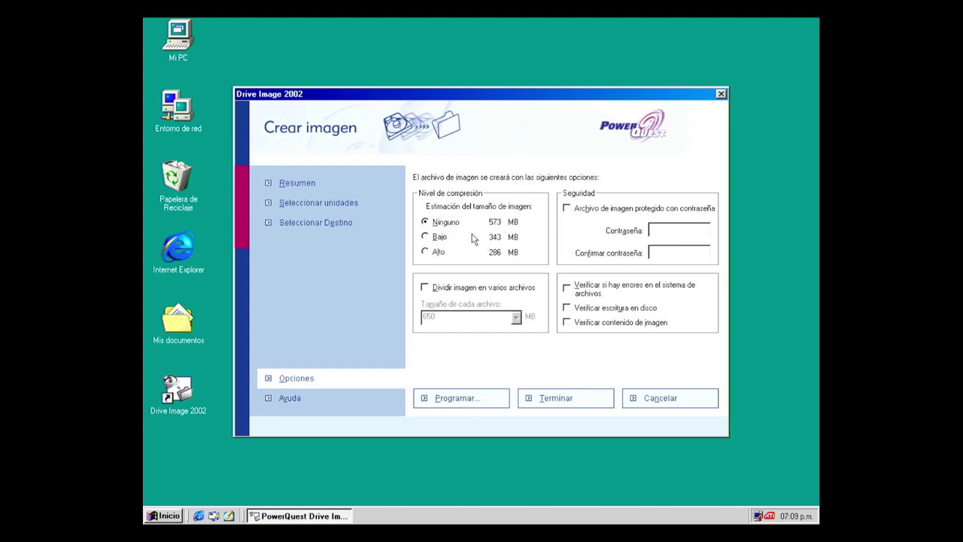
{"action": "left_click", "coordinate": [438, 240]}
{"action": "left_click", "coordinate": [439, 253]}
{"action": "left_click", "coordinate": [452, 224]}
{"action": "left_click", "coordinate": [546, 406]}
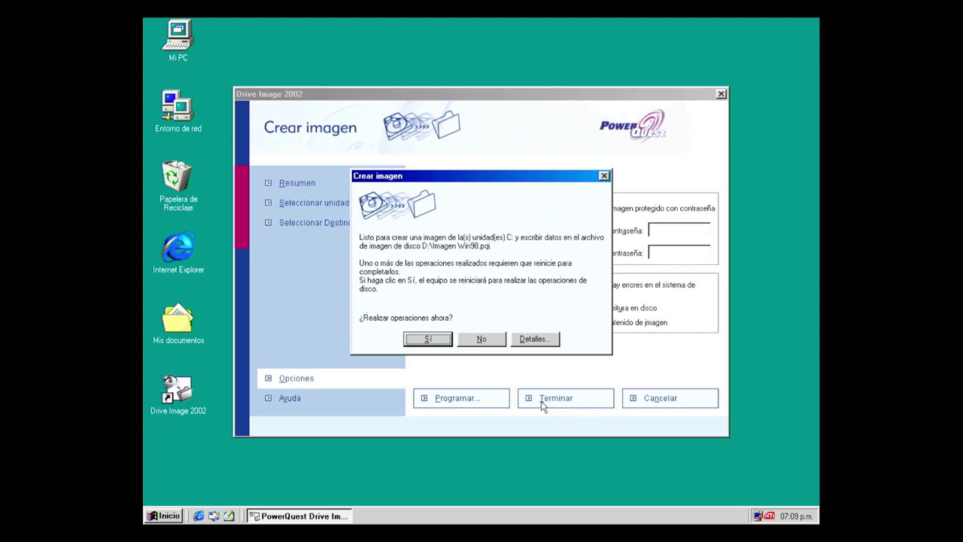
{"action": "left_click", "coordinate": [427, 339]}
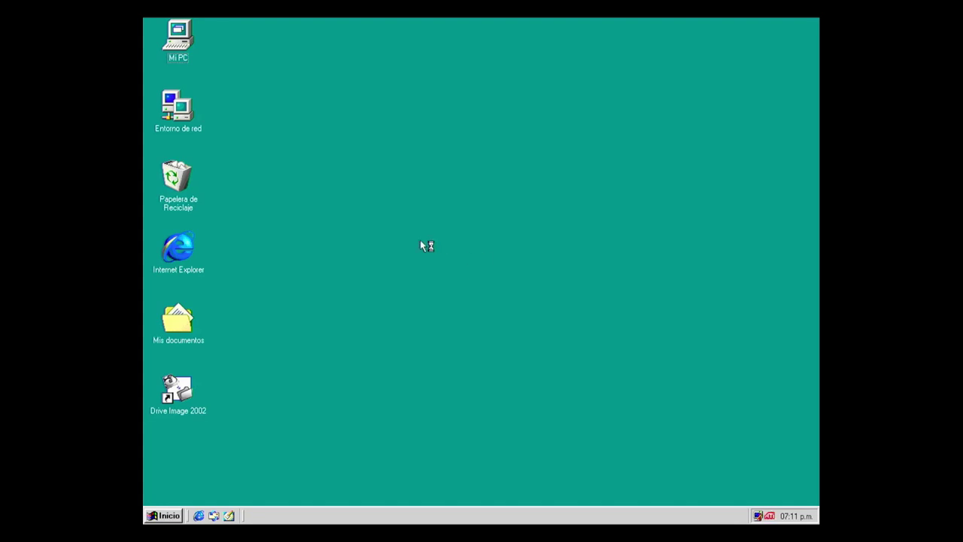
Open the Seg (D:) drive from Mi PC and check the details of the Imagen Win98 file.
{"action": "double_click", "coordinate": [181, 36]}
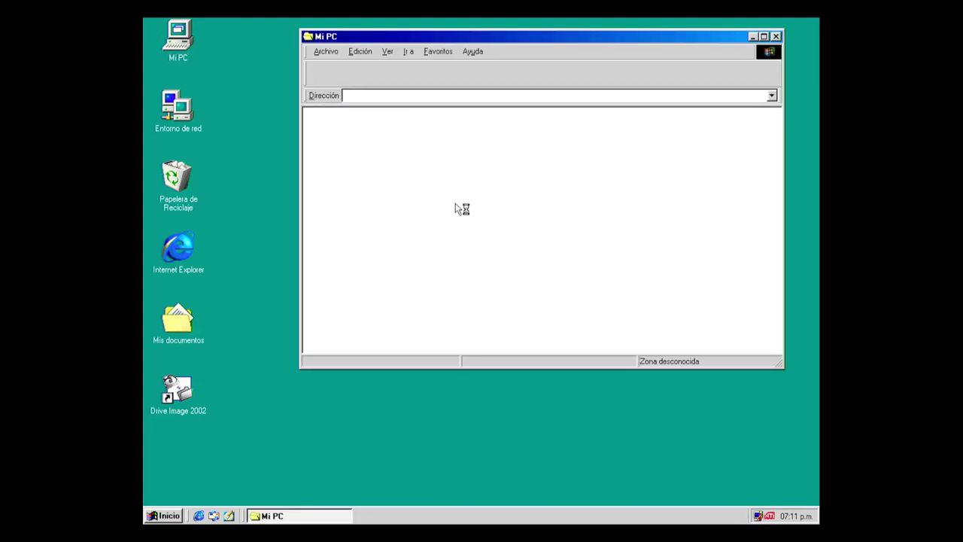
{"action": "double_click", "coordinate": [632, 134]}
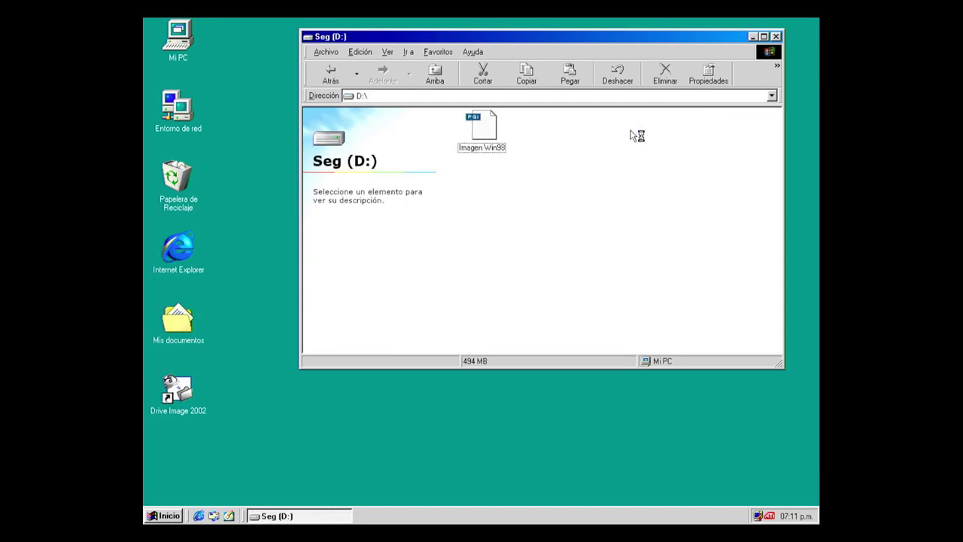
{"action": "left_click", "coordinate": [487, 131]}
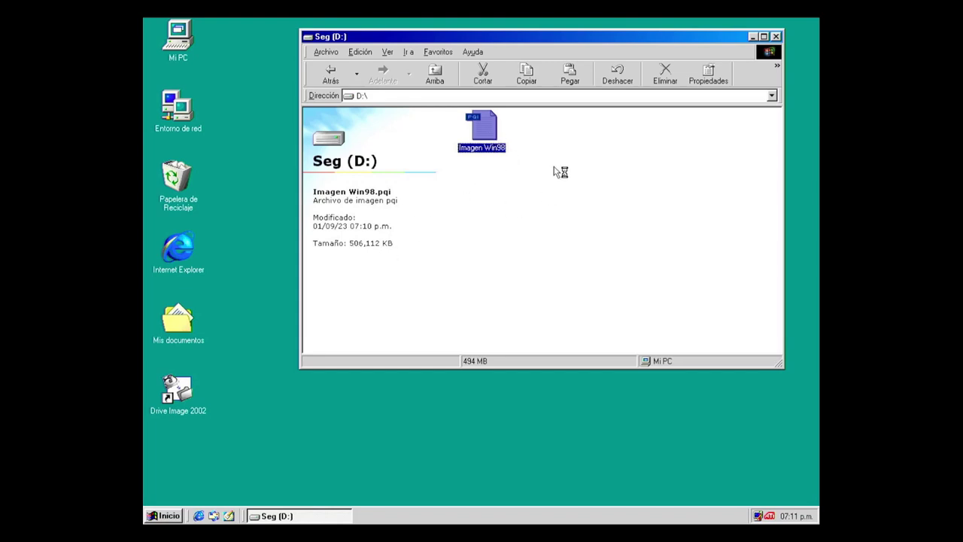
{"action": "left_click", "coordinate": [505, 253]}
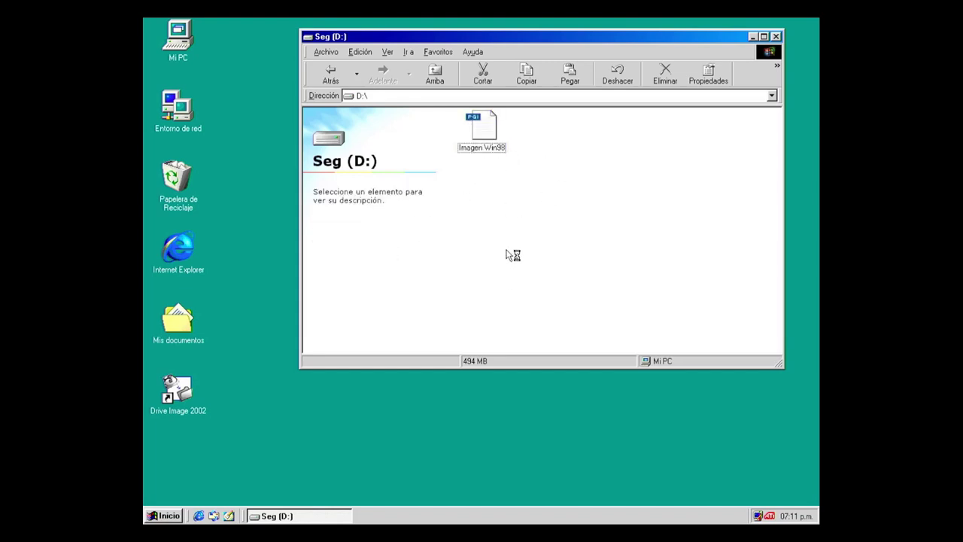
Open the Imagen Win98 file in ImageExplorer, browse the contents of its C: (WIN98) partition, and refresh the file list.
{"action": "left_click", "coordinate": [475, 128]}
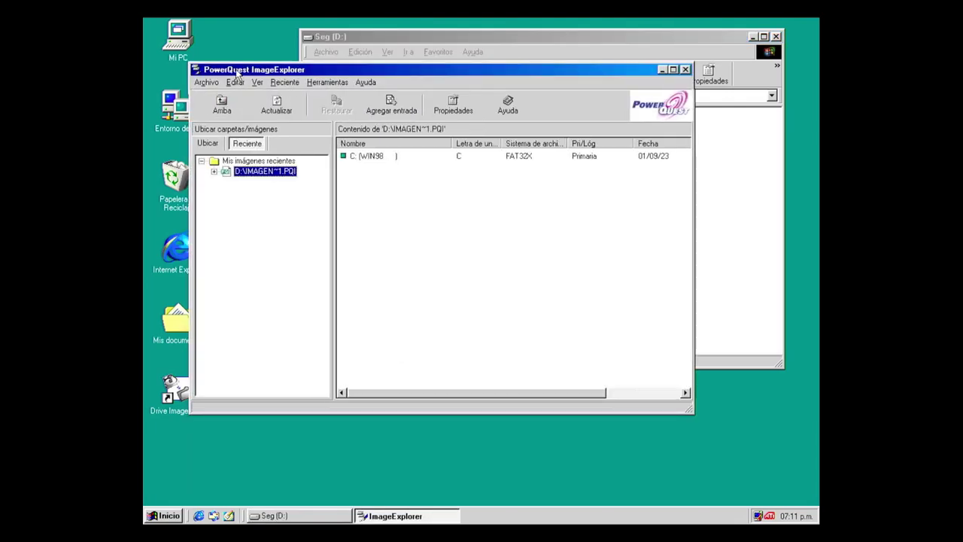
{"action": "left_click_drag", "start_coordinate": [237, 71], "coordinate": [281, 106]}
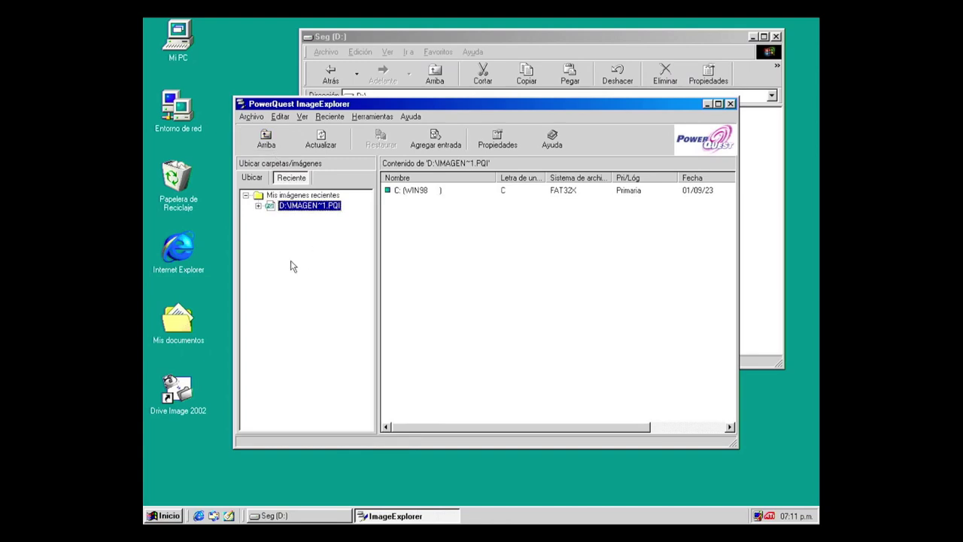
{"action": "left_click", "coordinate": [258, 205]}
{"action": "double_click", "coordinate": [320, 216]}
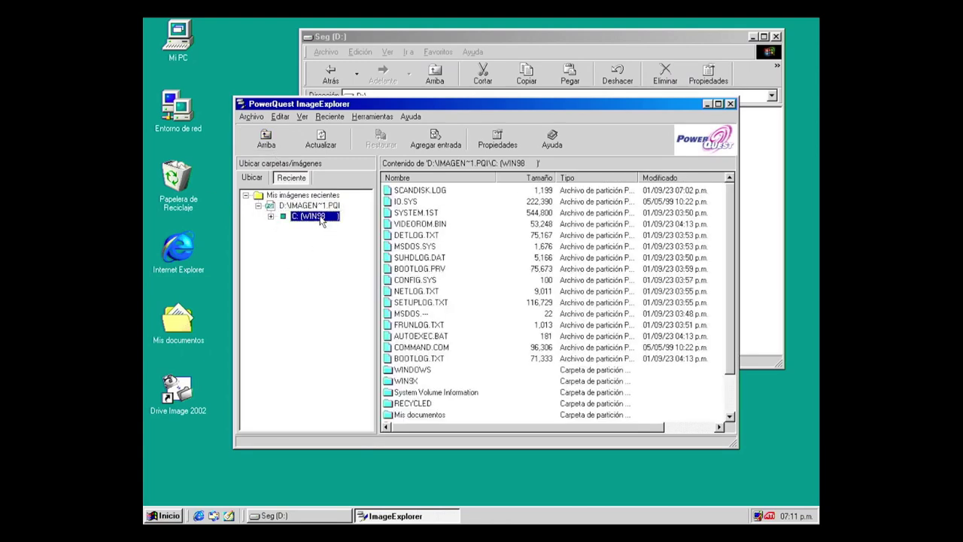
{"action": "left_click", "coordinate": [429, 304]}
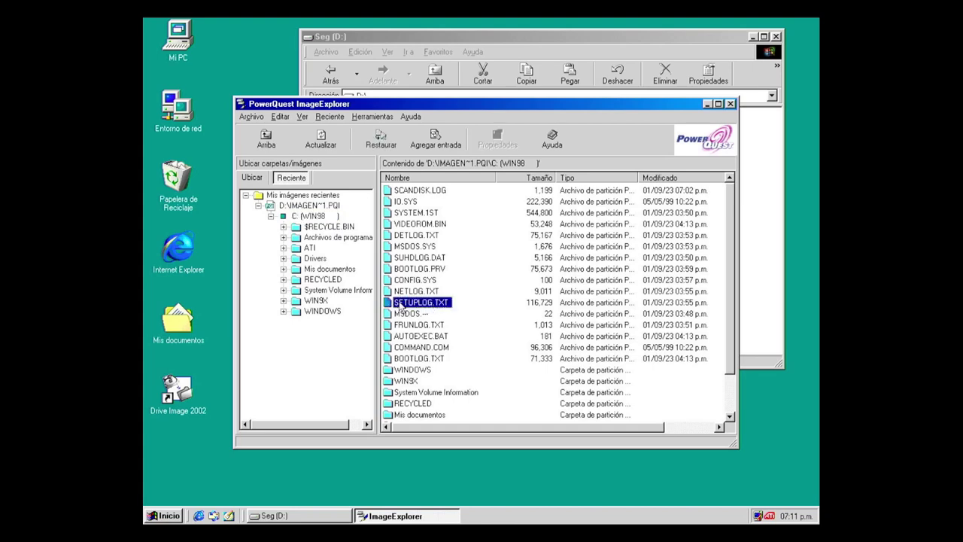
{"action": "left_click", "coordinate": [310, 140]}
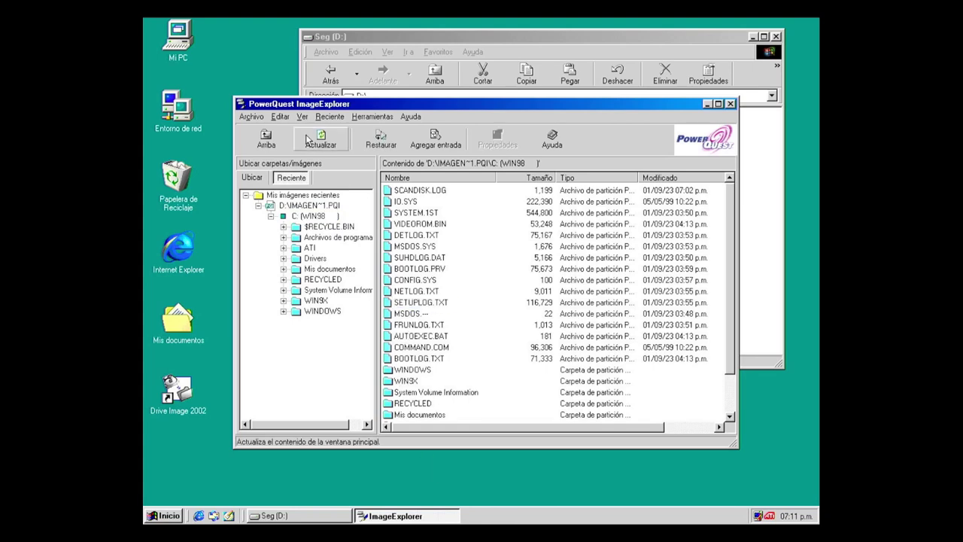
Restore CONFIG.SYS from the image to the Escritorio folder.
{"action": "left_click", "coordinate": [417, 279]}
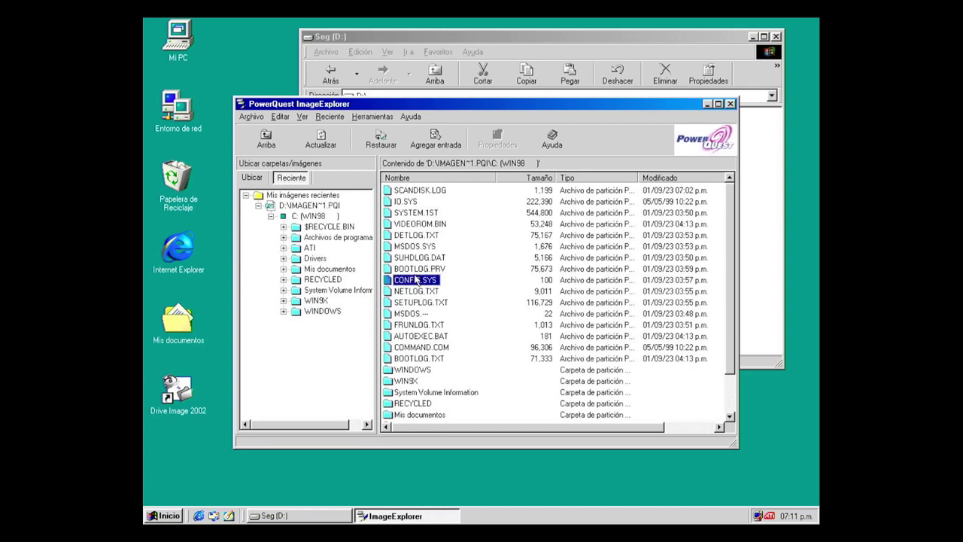
{"action": "left_click", "coordinate": [253, 118]}
{"action": "left_click", "coordinate": [266, 171]}
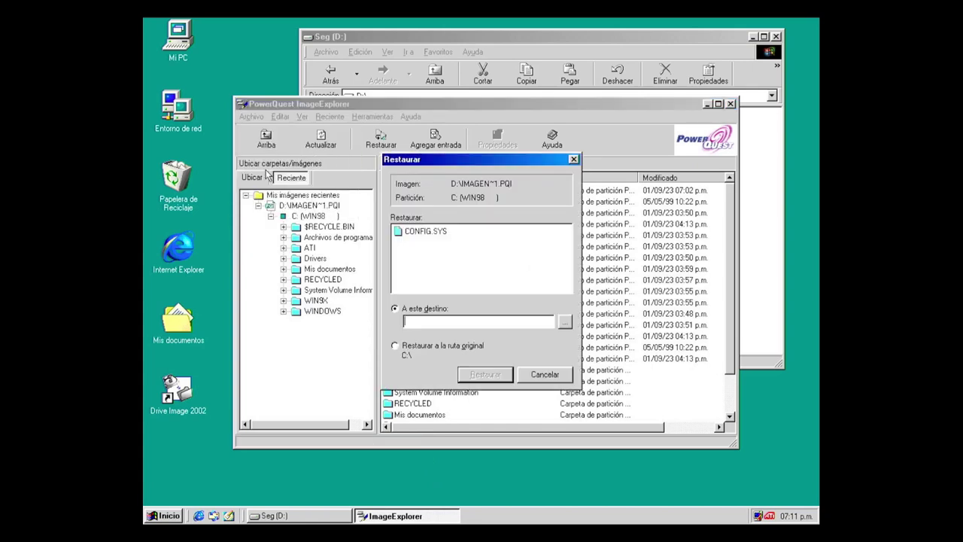
{"action": "left_click", "coordinate": [568, 320]}
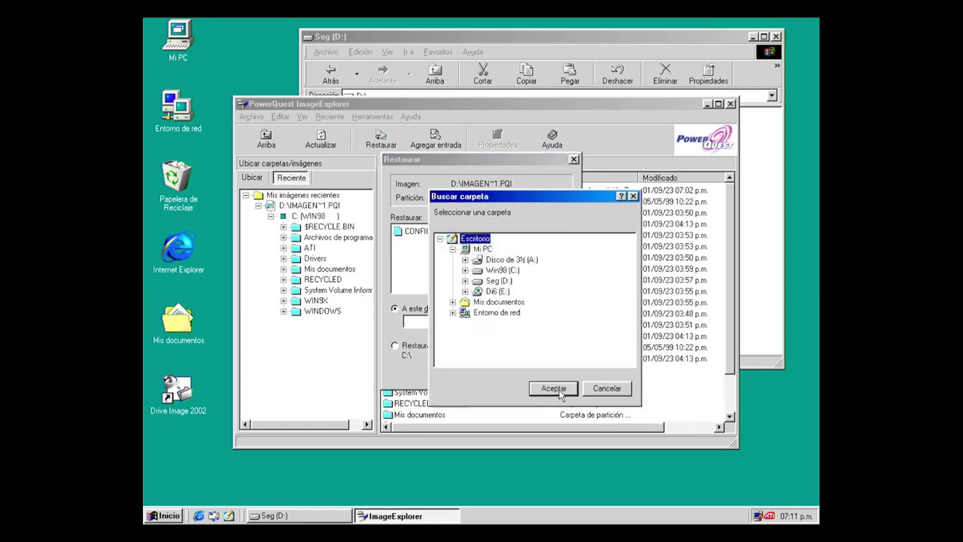
{"action": "left_click", "coordinate": [560, 389]}
{"action": "left_click", "coordinate": [475, 377]}
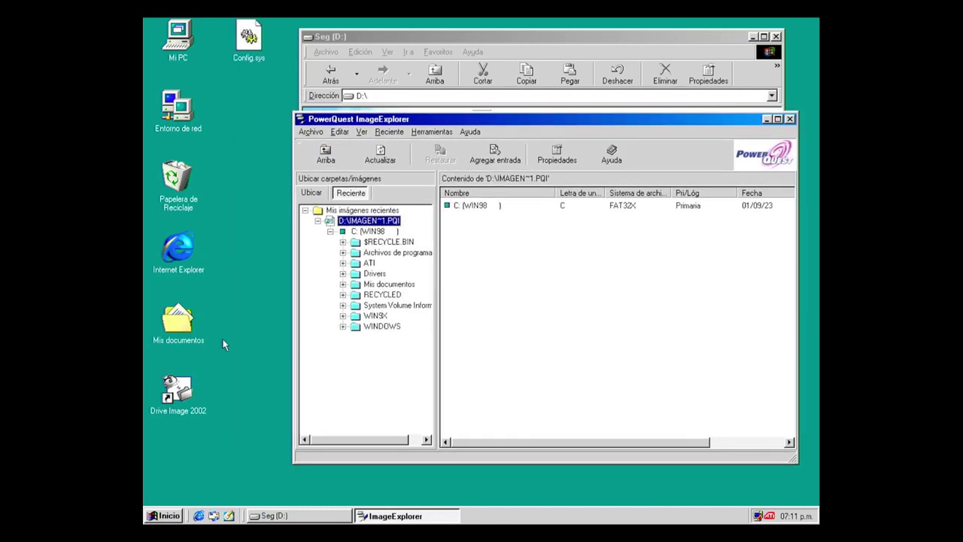
Check the restored Config.sys on the desktop, and close ImageExplorer and the Seg (D:) window.
{"action": "left_click", "coordinate": [249, 38]}
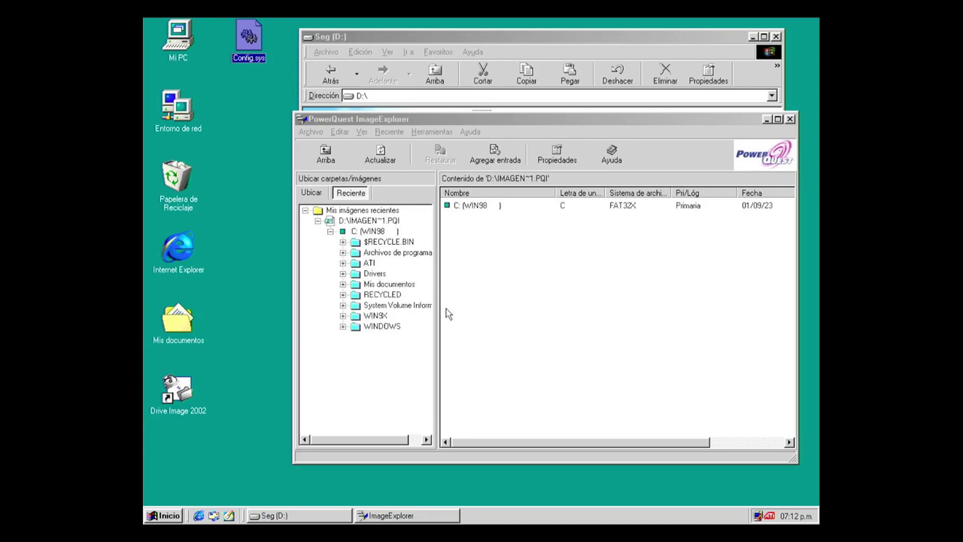
{"action": "left_click", "coordinate": [790, 119]}
{"action": "left_click", "coordinate": [776, 38]}
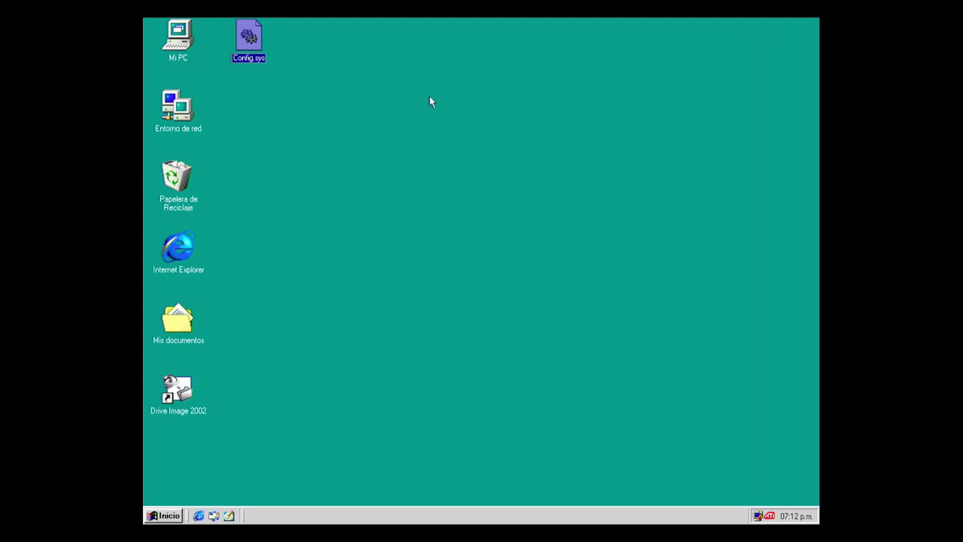
Launch Drive Image 2002, and open the Seg (D:) drive from Mi PC to check the image file.
{"action": "left_click", "coordinate": [164, 515]}
{"action": "left_click", "coordinate": [452, 333]}
{"action": "double_click", "coordinate": [170, 389]}
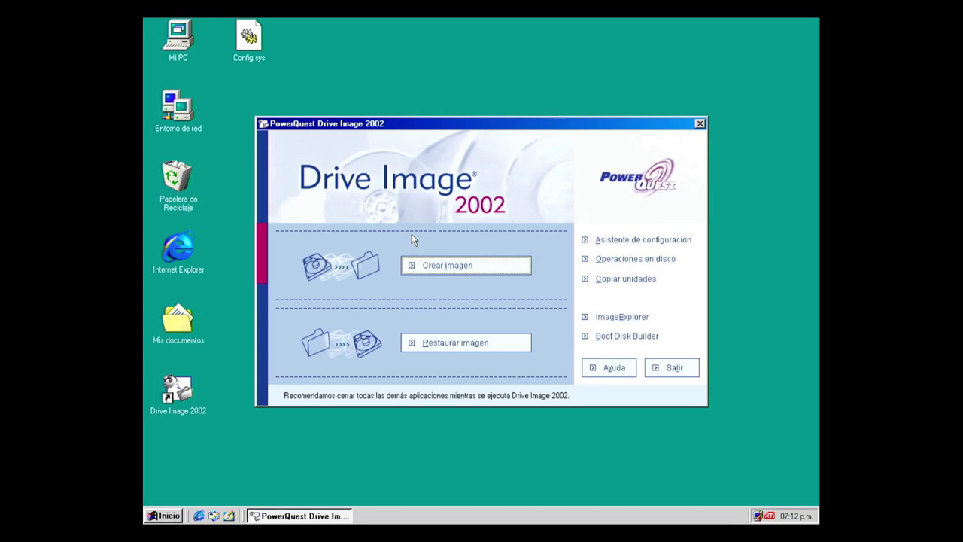
{"action": "double_click", "coordinate": [170, 36]}
{"action": "double_click", "coordinate": [621, 148]}
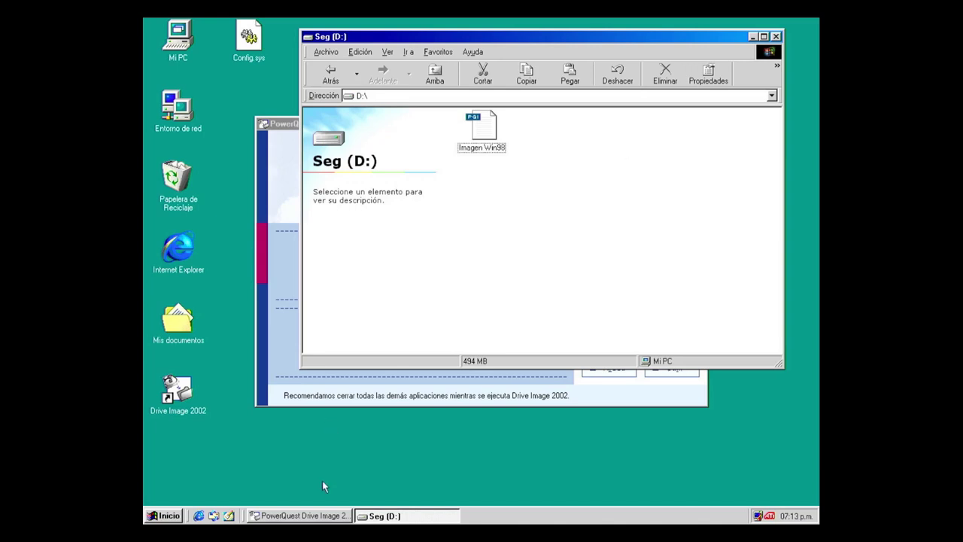
{"action": "left_click_drag", "start_coordinate": [322, 481], "coordinate": [145, 24]}
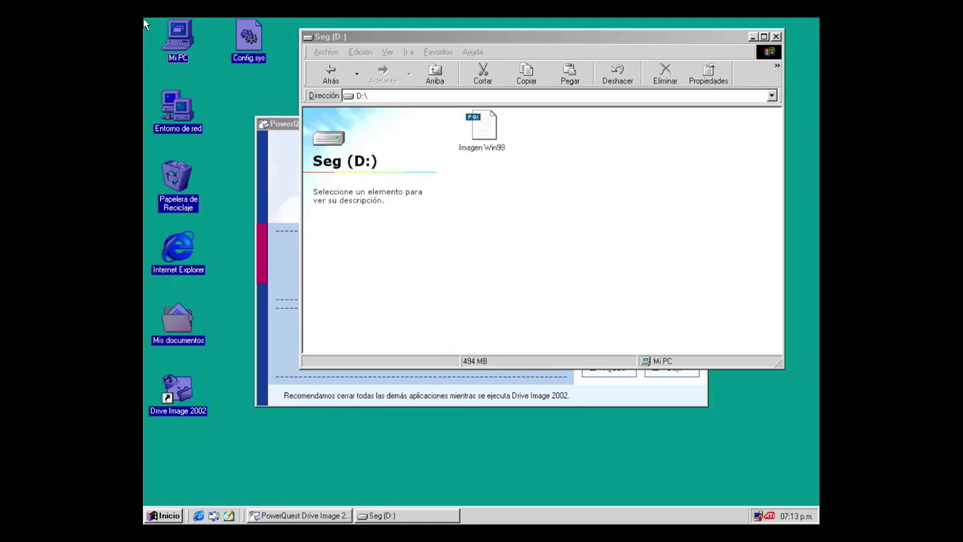
{"action": "left_click", "coordinate": [184, 39]}
{"action": "right_click", "coordinate": [184, 39]}
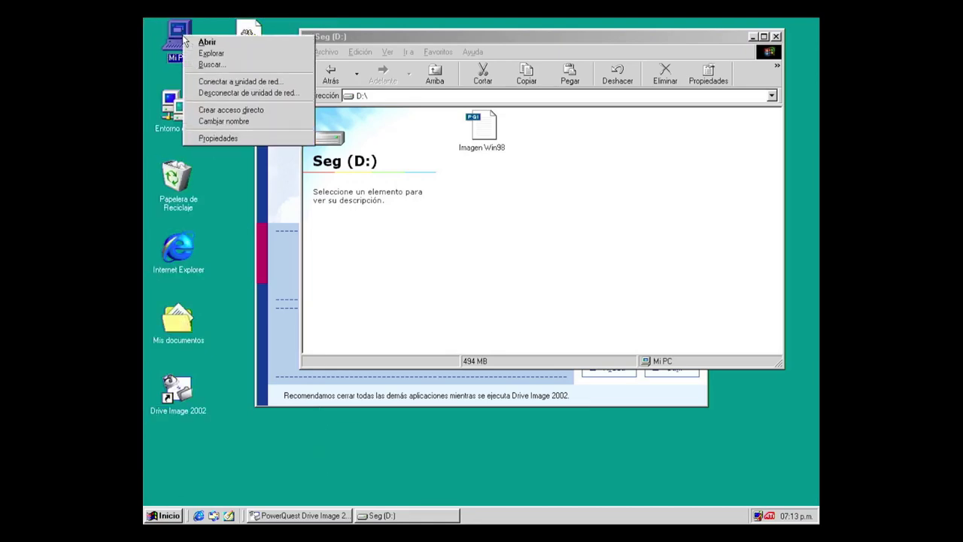
{"action": "left_click", "coordinate": [226, 301]}
{"action": "left_click_drag", "start_coordinate": [225, 300], "coordinate": [145, 445]}
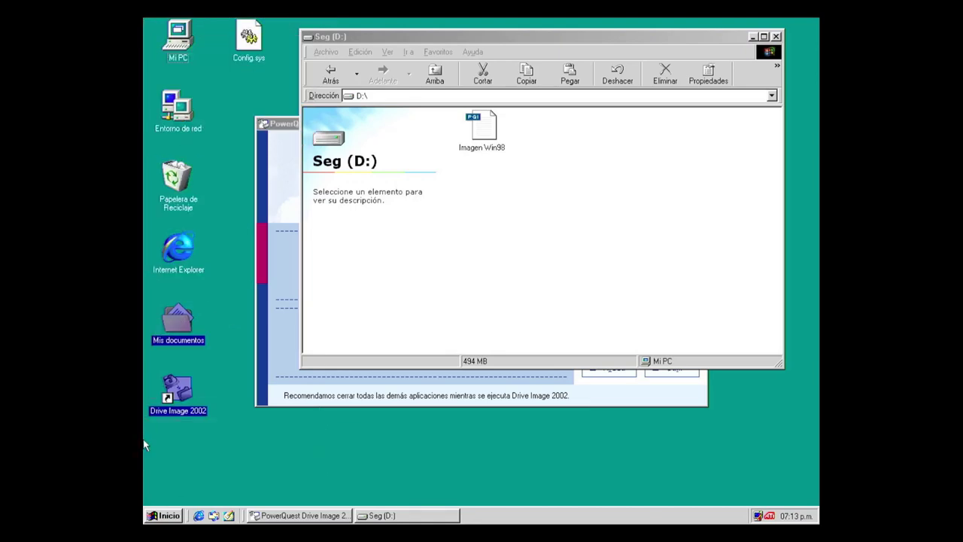
Delete the Drive Image 2002 shortcut and the Config.sys file from the desktop.
{"action": "left_click", "coordinate": [180, 388]}
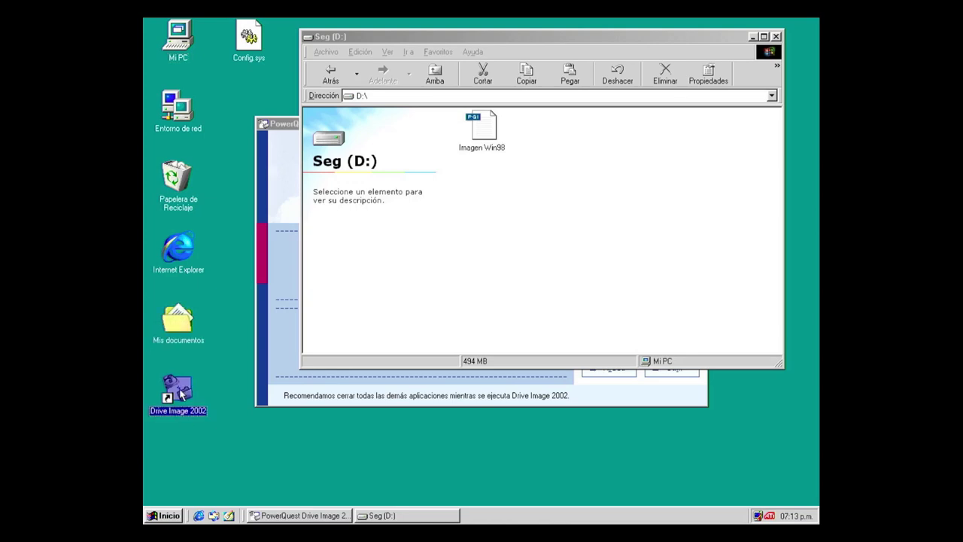
{"action": "key", "text": "Delete"}
{"action": "key", "text": "Return"}
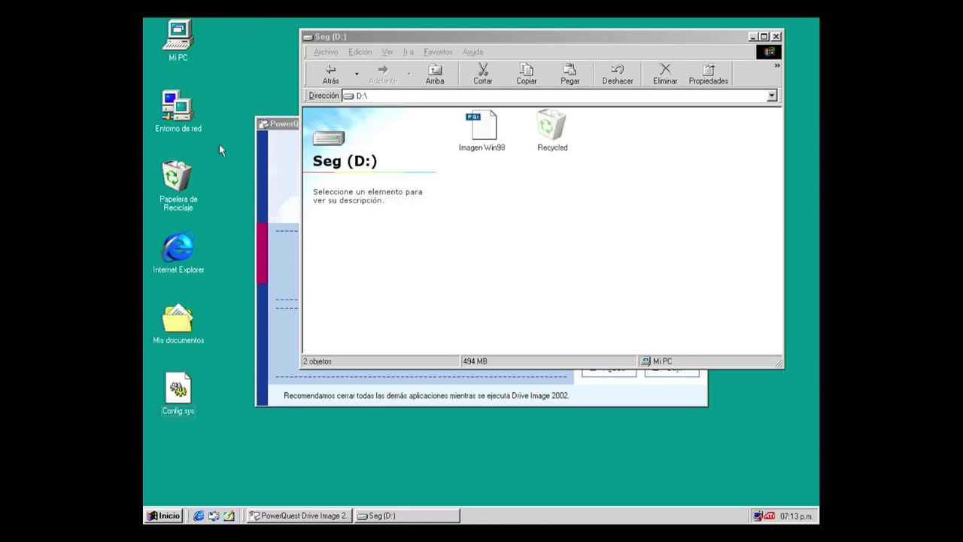
{"action": "key", "text": "Delete"}
{"action": "key", "text": "Return"}
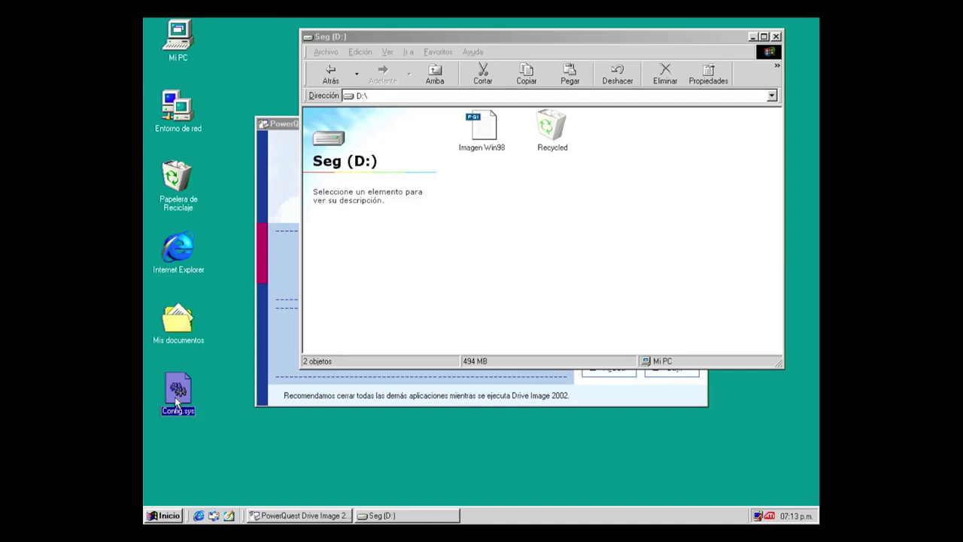
{"action": "left_click", "coordinate": [167, 325]}
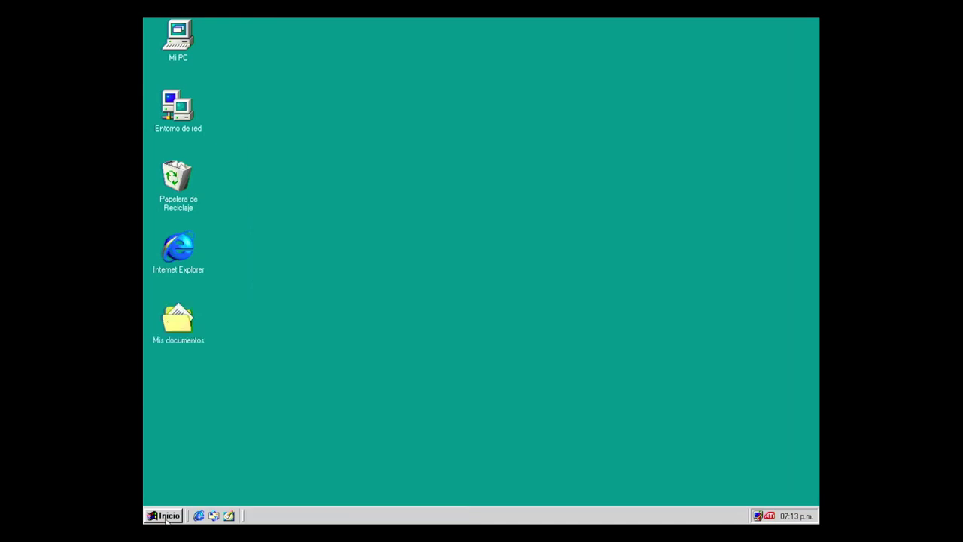
Delete the Drivers folder from the Win98 (C:) drive, including all its program files and read-only subfolders.
{"action": "double_click", "coordinate": [182, 35]}
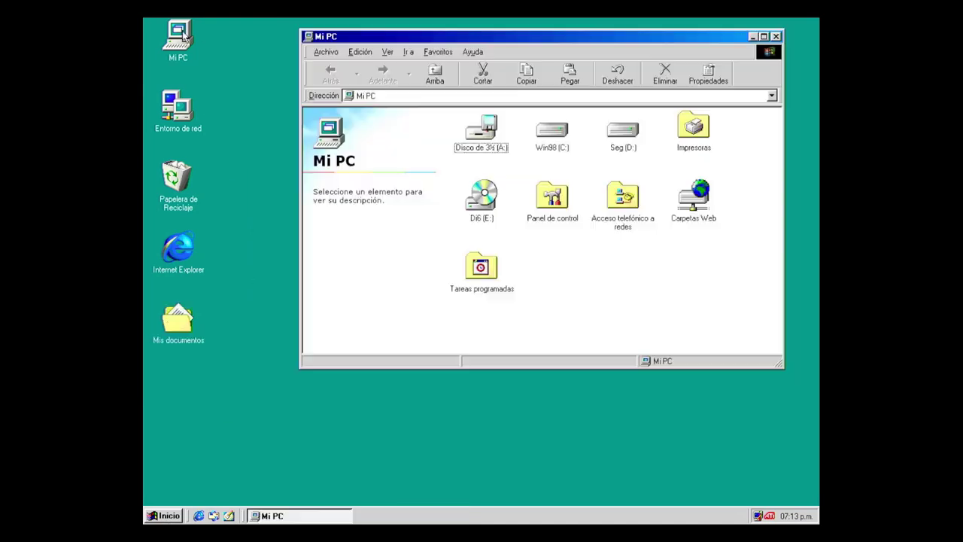
{"action": "double_click", "coordinate": [564, 139]}
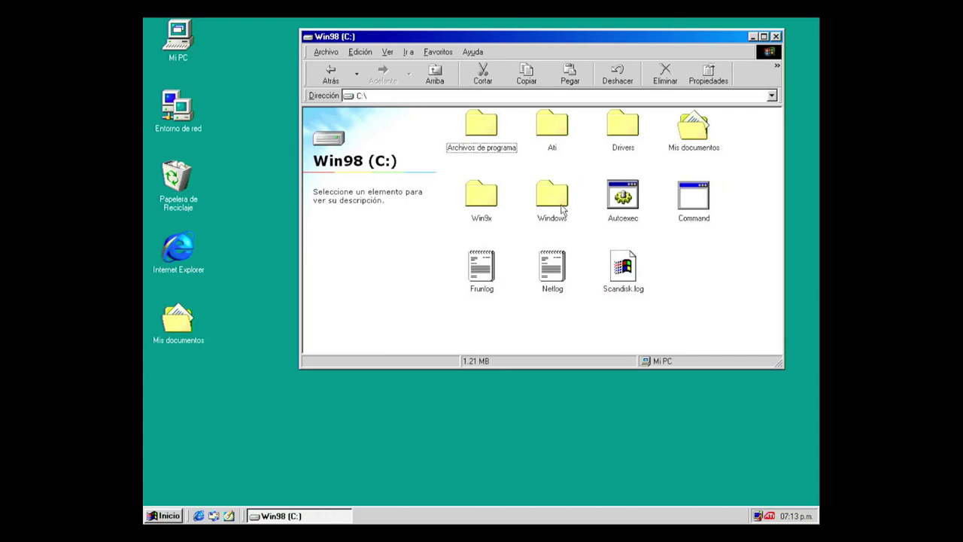
{"action": "left_click", "coordinate": [623, 130]}
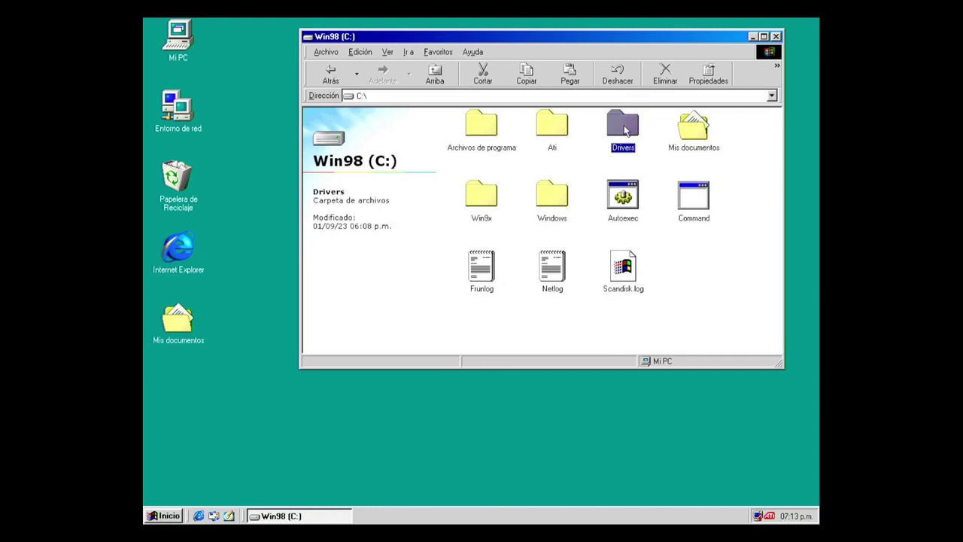
{"action": "key", "text": "Delete"}
{"action": "key", "text": "Return"}
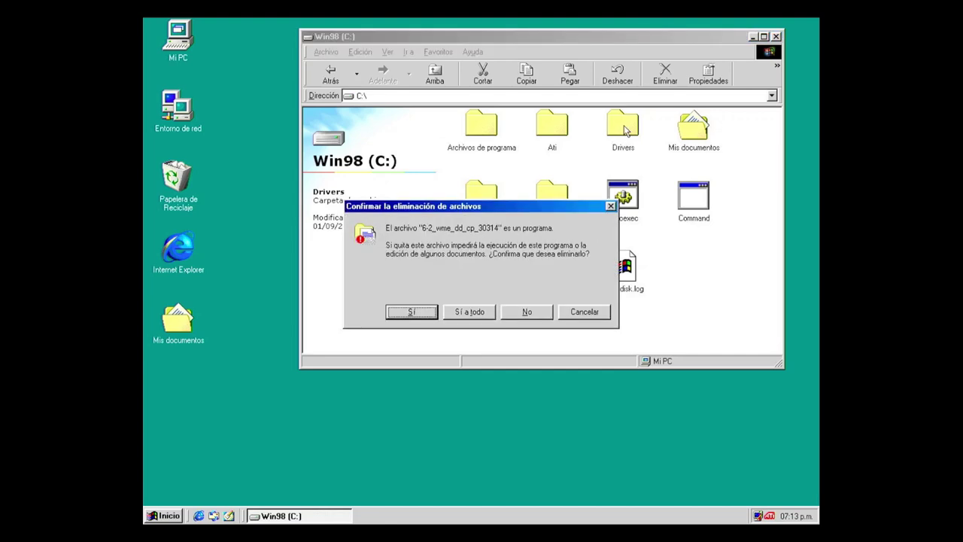
{"action": "left_click", "coordinate": [461, 312]}
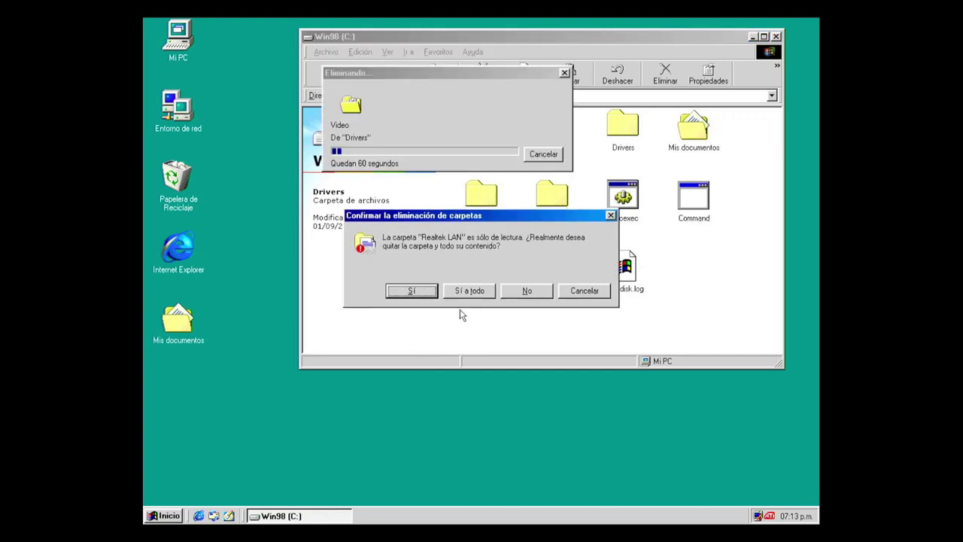
{"action": "left_click", "coordinate": [467, 295]}
Delete the Ati and Win9x folders with all their contents from the C: drive, and close its window.
{"action": "left_click", "coordinate": [554, 135]}
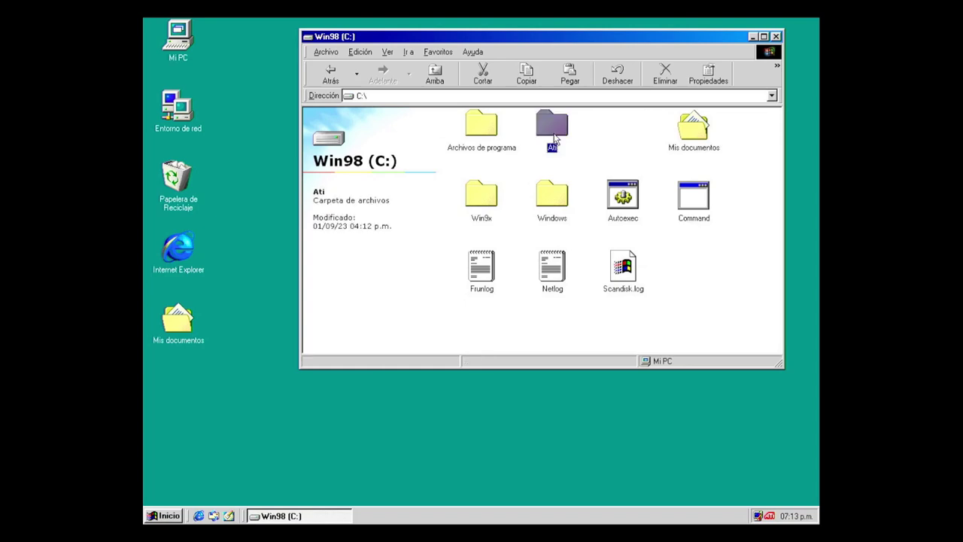
{"action": "key", "text": "Delete"}
{"action": "key", "text": "Return"}
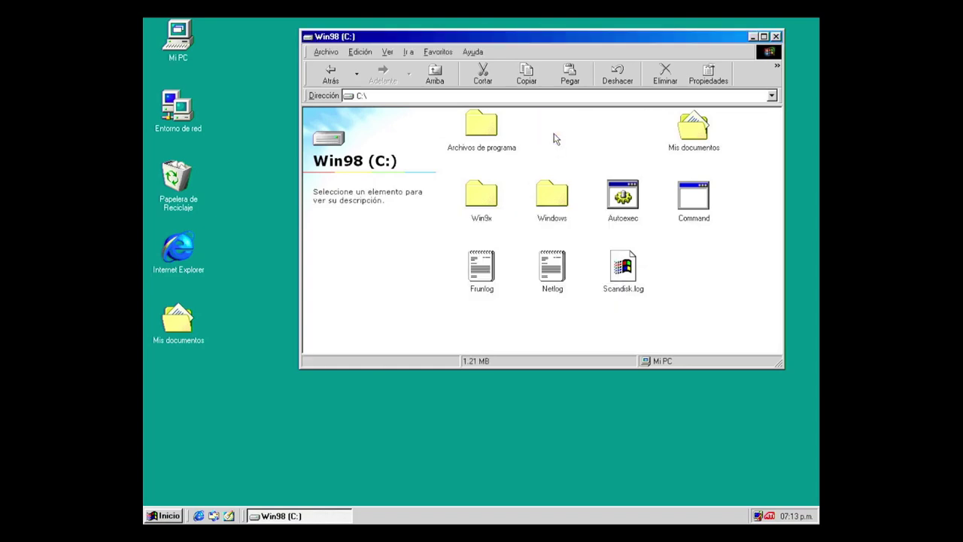
{"action": "left_click", "coordinate": [485, 208]}
{"action": "left_click", "coordinate": [484, 208]}
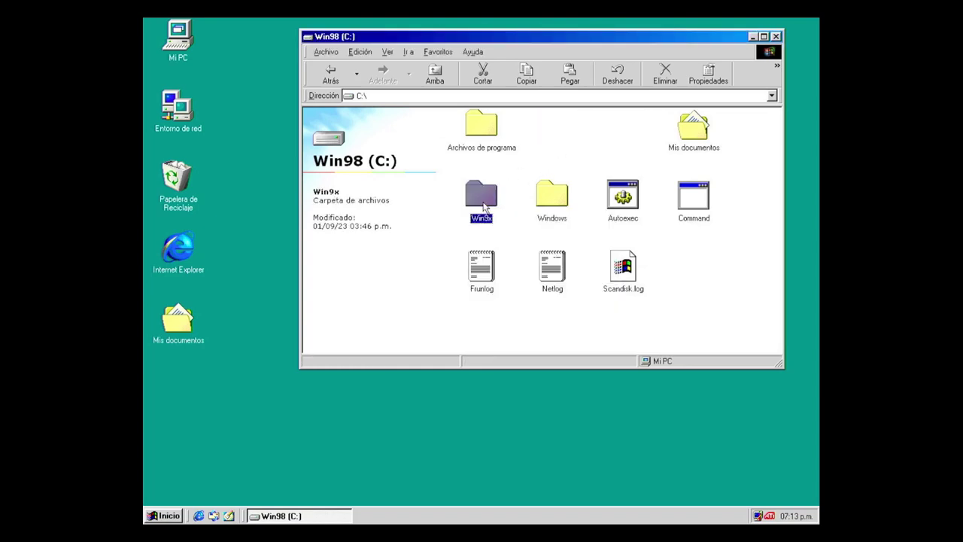
{"action": "key", "text": "Delete"}
{"action": "key", "text": "Return"}
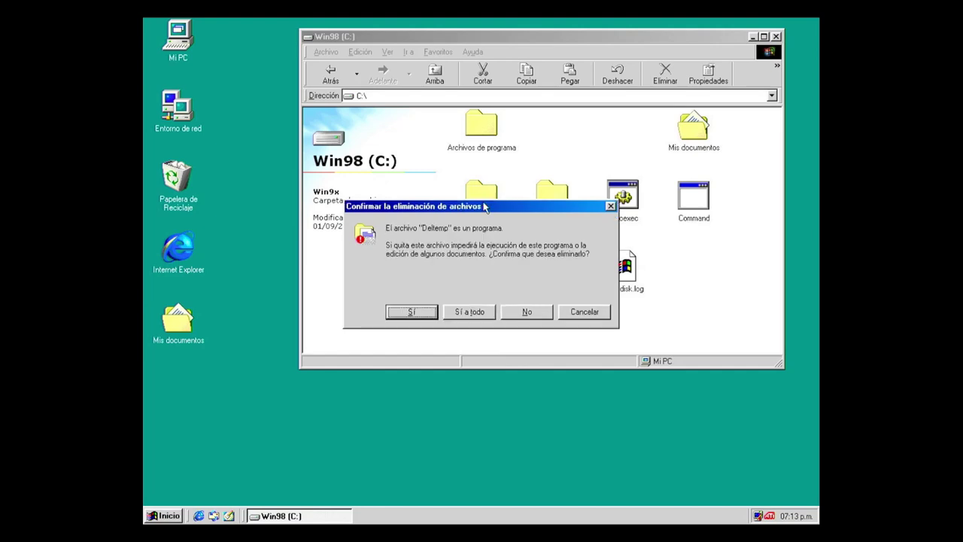
{"action": "left_click", "coordinate": [486, 316]}
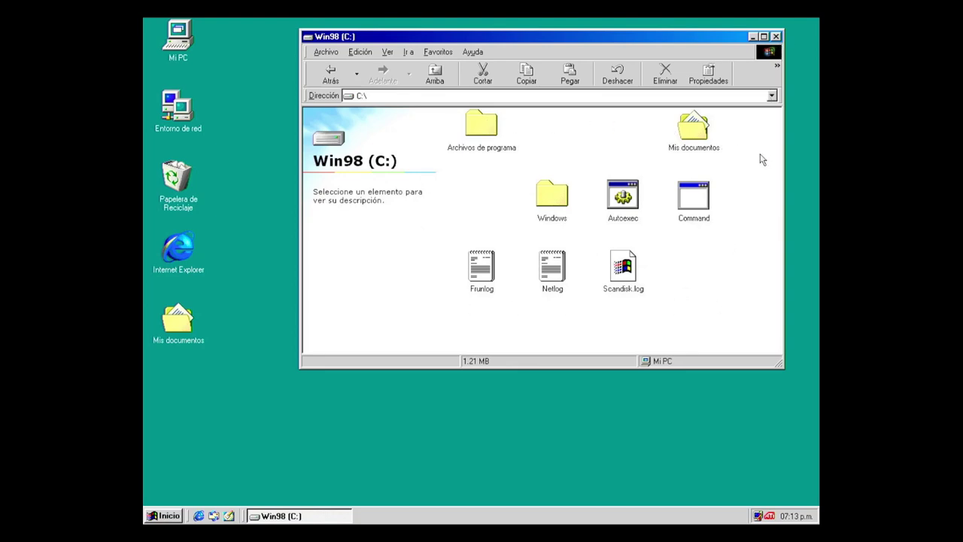
{"action": "left_click", "coordinate": [776, 36]}
Launch Drive Image 2002 and start the Restaurar imagen operation.
{"action": "left_click", "coordinate": [170, 515]}
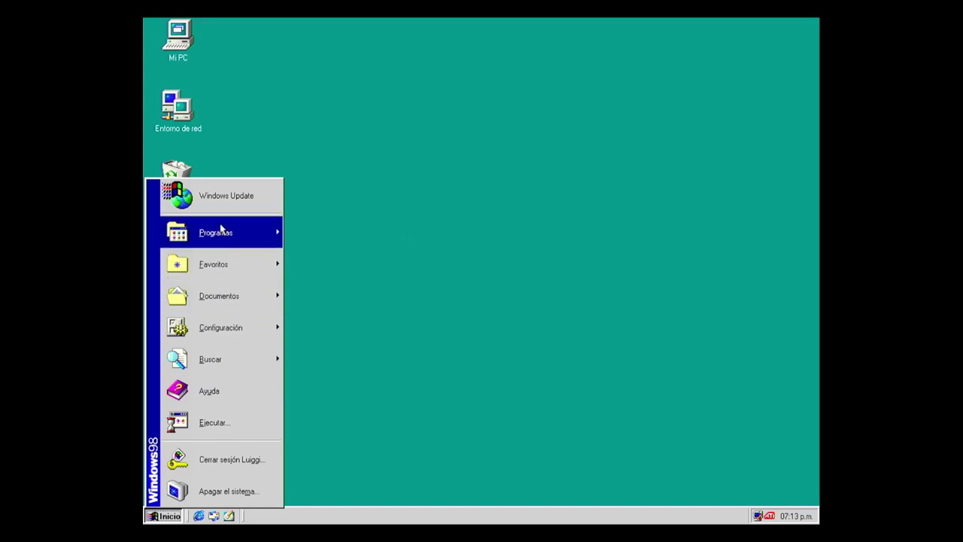
{"action": "mouse_move", "coordinate": [226, 233]}
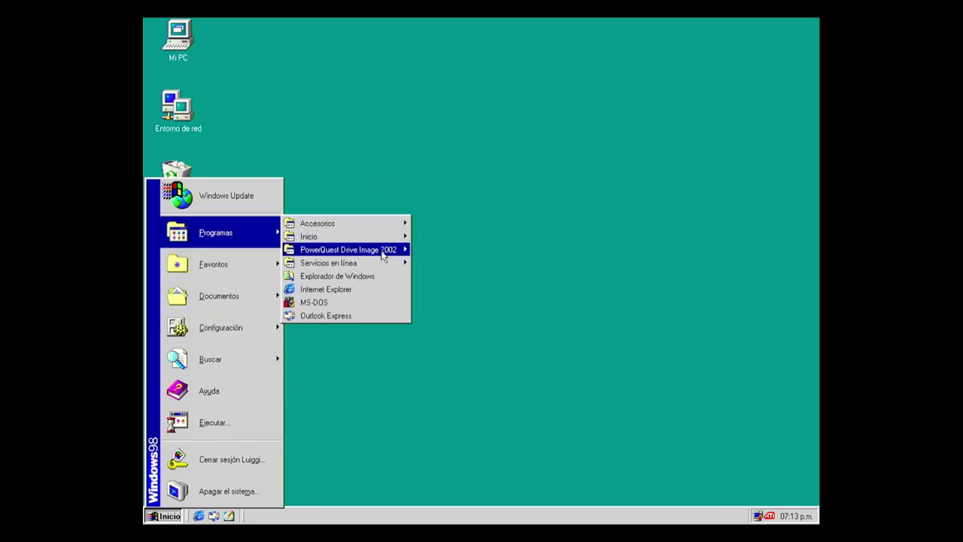
{"action": "mouse_move", "coordinate": [384, 252]}
{"action": "left_click", "coordinate": [481, 298]}
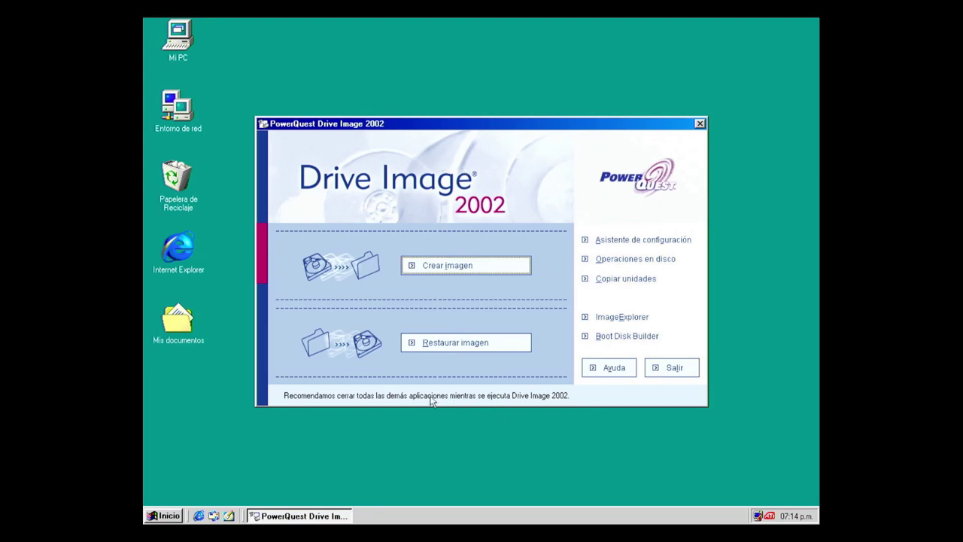
{"action": "left_click", "coordinate": [429, 341]}
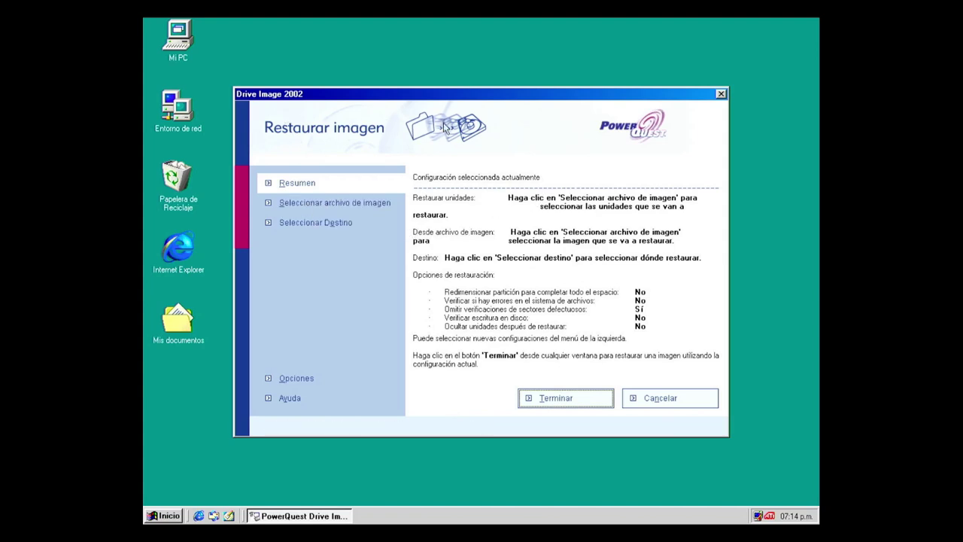
Browse to SEG (D:) and choose Imagen Win98.pqi as the image file to restore.
{"action": "left_click", "coordinate": [333, 204]}
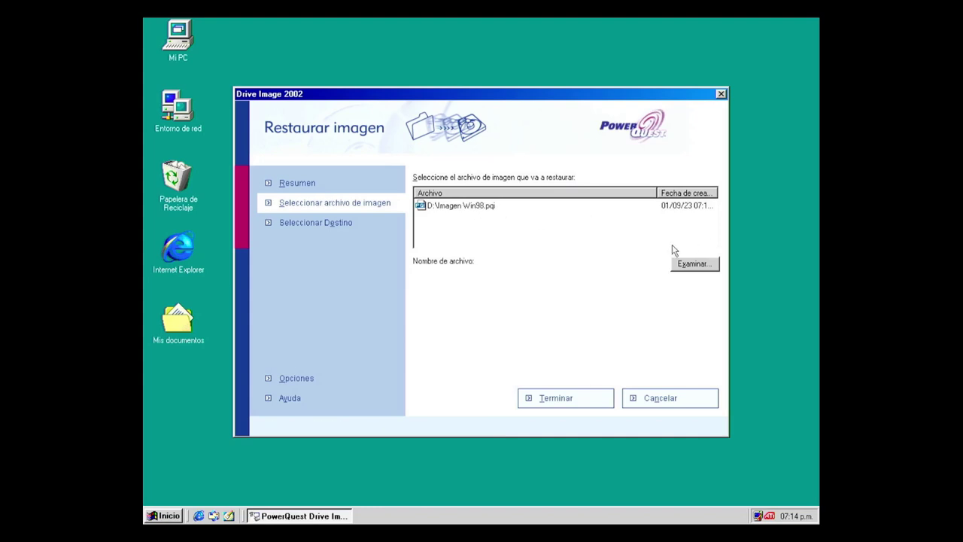
{"action": "left_click", "coordinate": [705, 264]}
{"action": "left_click", "coordinate": [552, 131]}
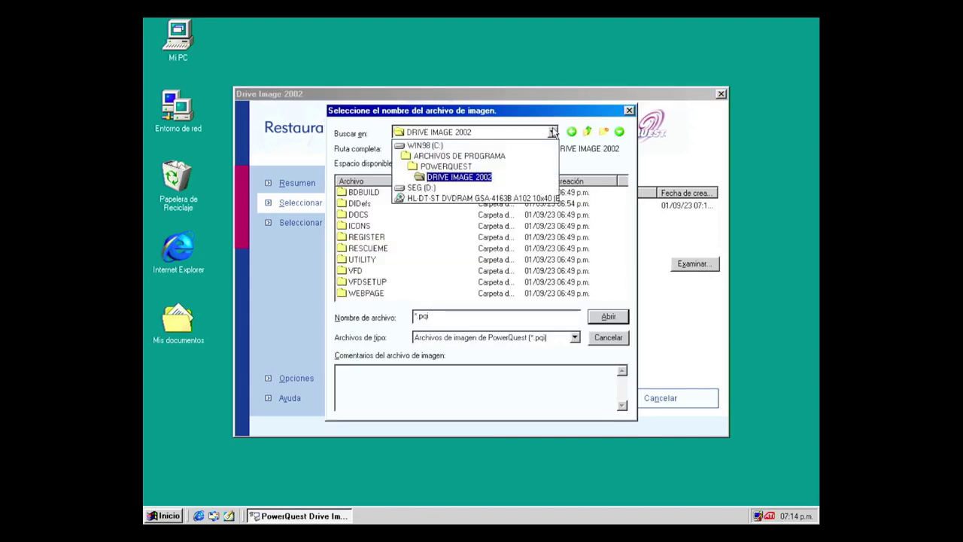
{"action": "left_click", "coordinate": [447, 187]}
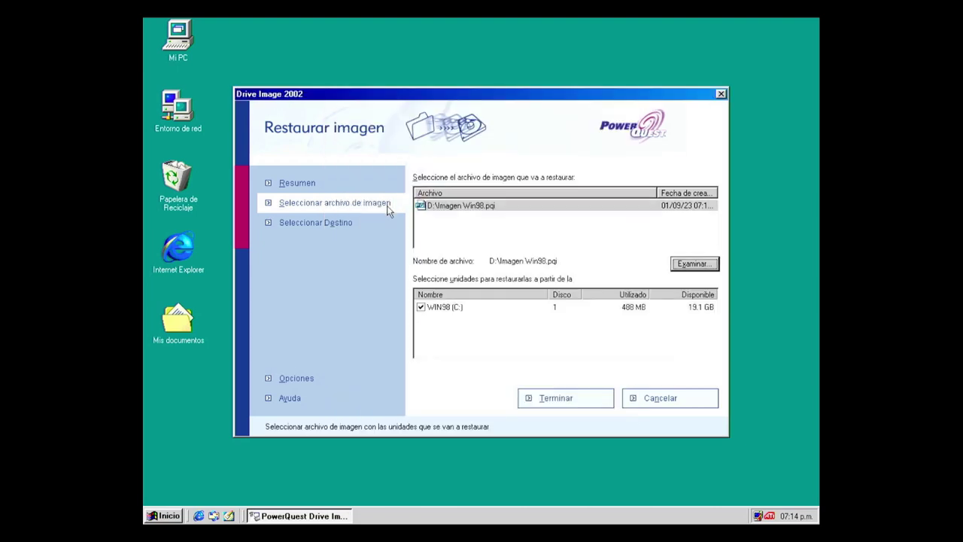
{"action": "double_click", "coordinate": [389, 209]}
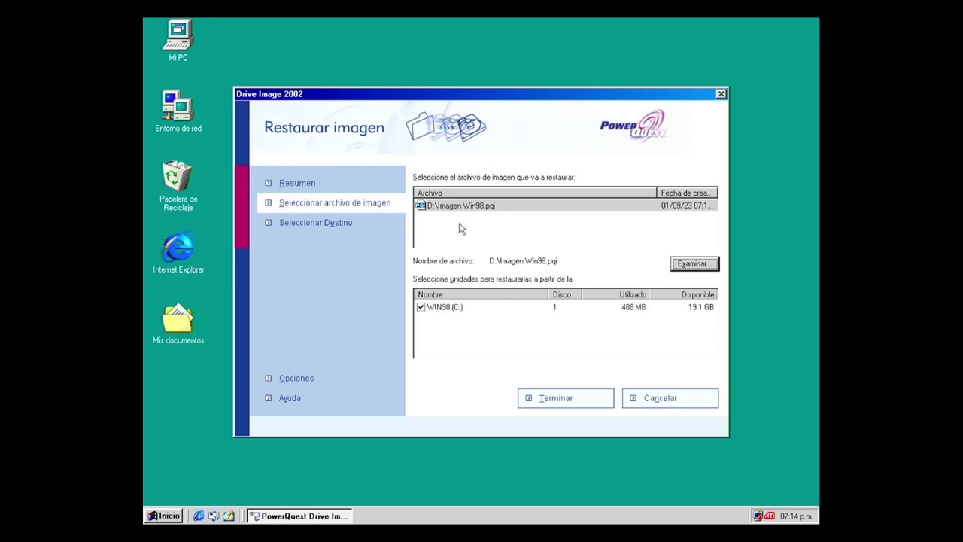
{"action": "left_click", "coordinate": [495, 213]}
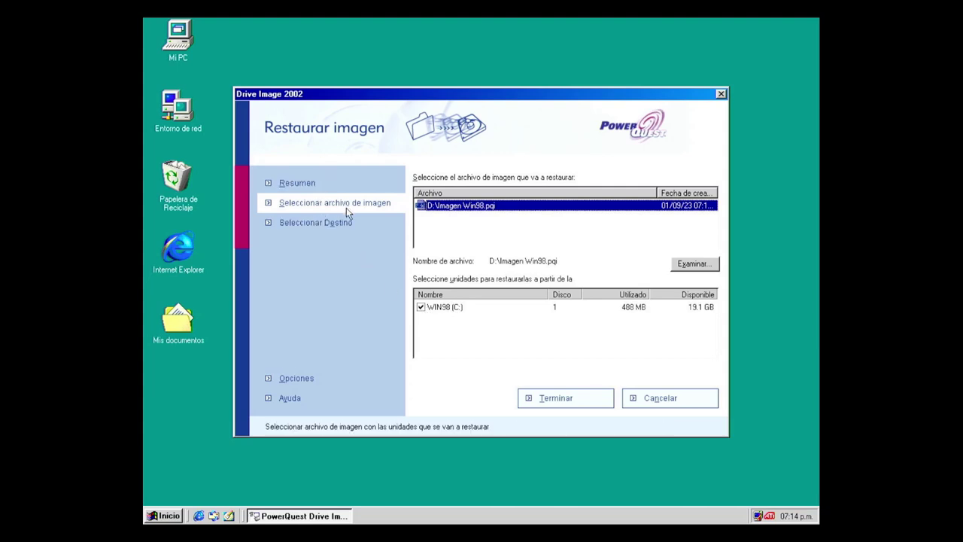
Set the WIN98 (C:) partition on Disco 1 as the restore destination, and open the restore options.
{"action": "left_click", "coordinate": [336, 229]}
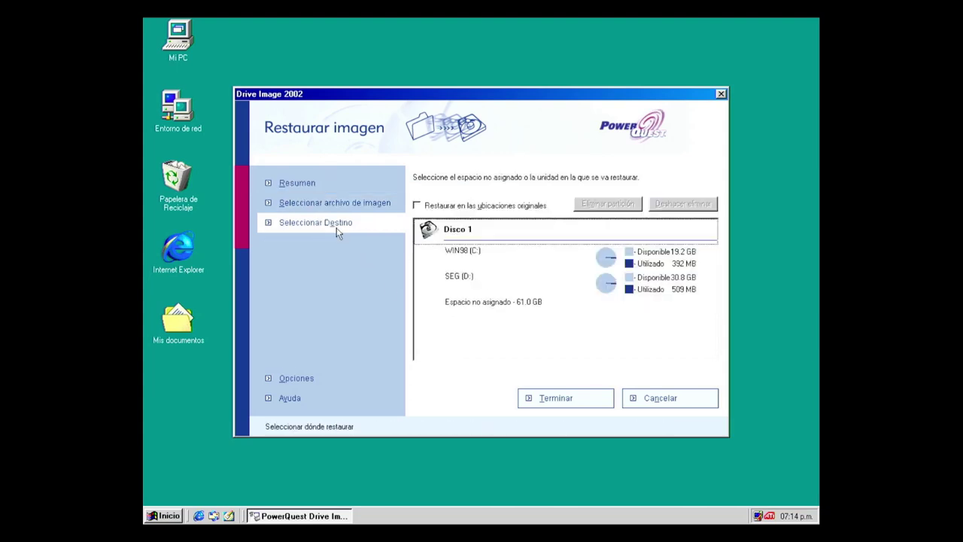
{"action": "left_click", "coordinate": [458, 256]}
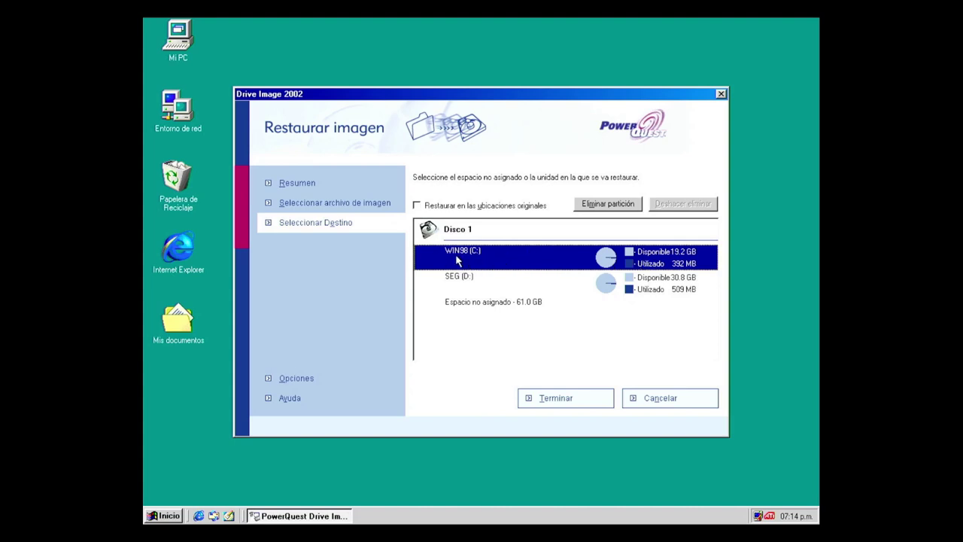
{"action": "left_click", "coordinate": [308, 379]}
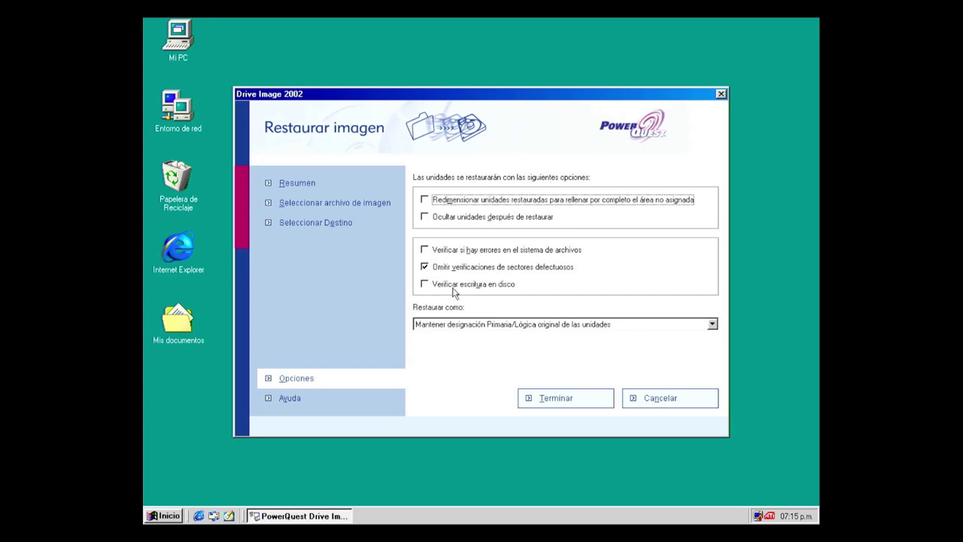
Finish the restore setup, accept the deletion of the existing partition, and restart the computer to perform the restore.
{"action": "left_click", "coordinate": [554, 404]}
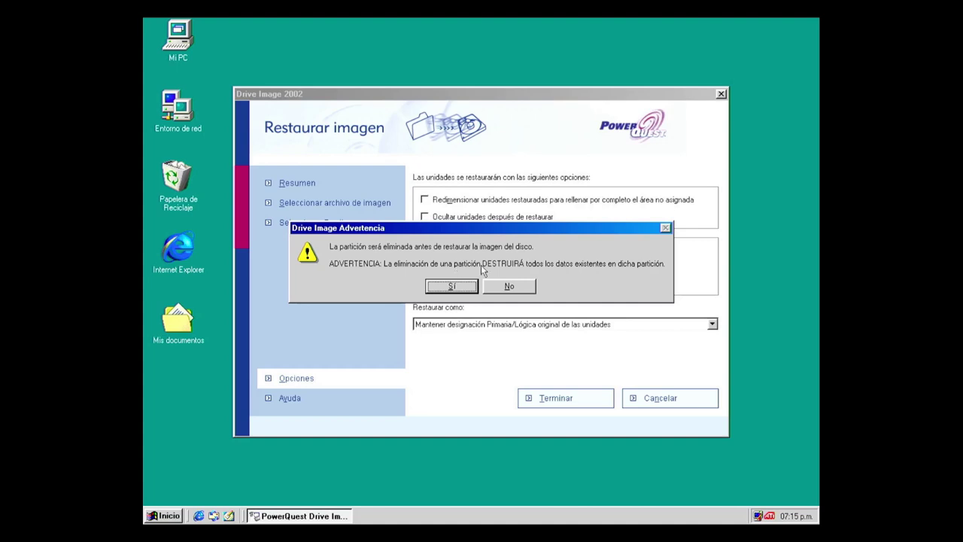
{"action": "left_click", "coordinate": [466, 285]}
{"action": "left_click", "coordinate": [461, 278]}
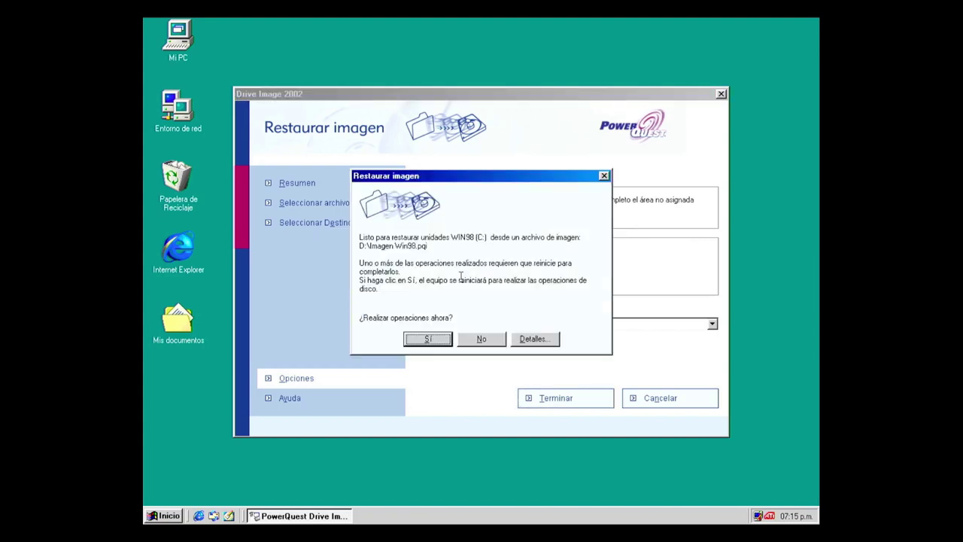
{"action": "left_click", "coordinate": [428, 340]}
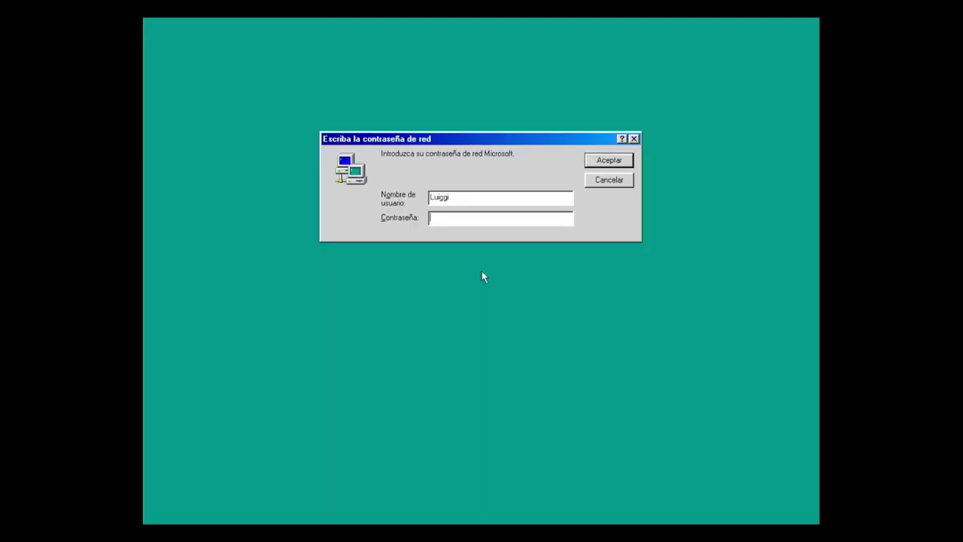
Log on to Windows without a password, check the Win98 (C:) drive for the restored folders, and close its window.
{"action": "key", "text": "Return"}
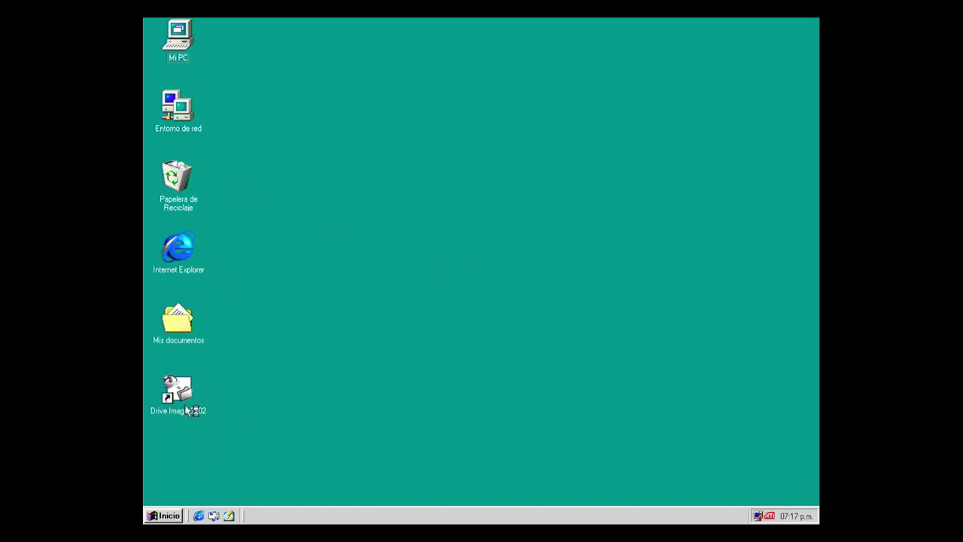
{"action": "double_click", "coordinate": [178, 36]}
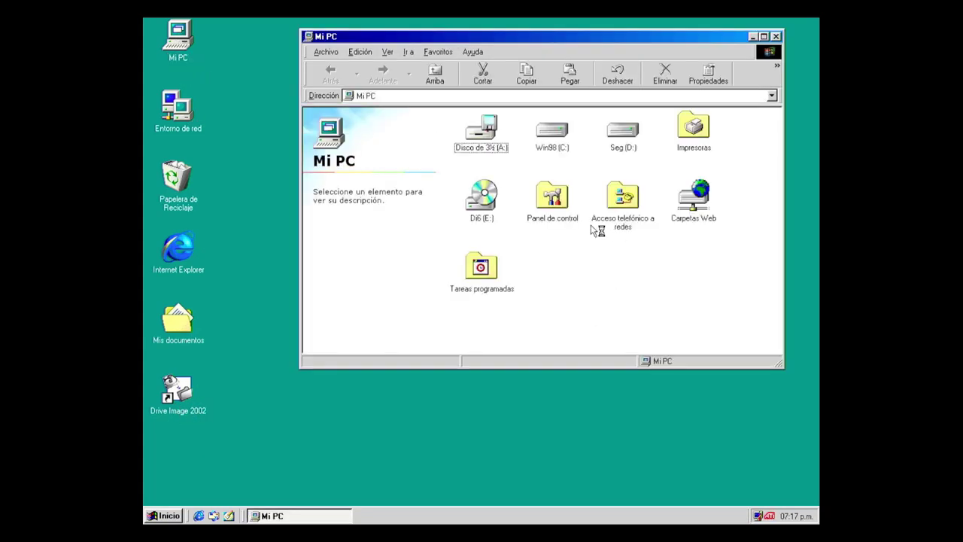
{"action": "double_click", "coordinate": [563, 129]}
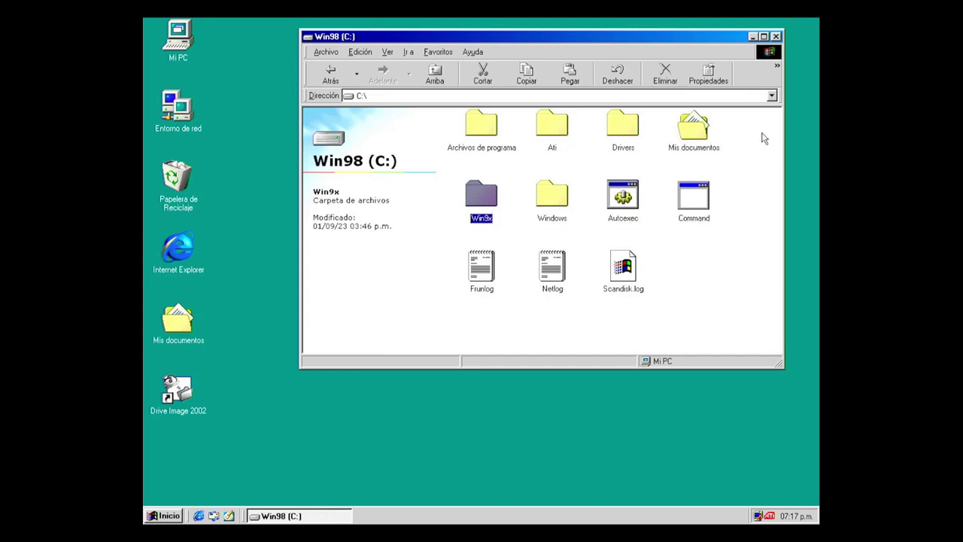
{"action": "left_click", "coordinate": [775, 36]}
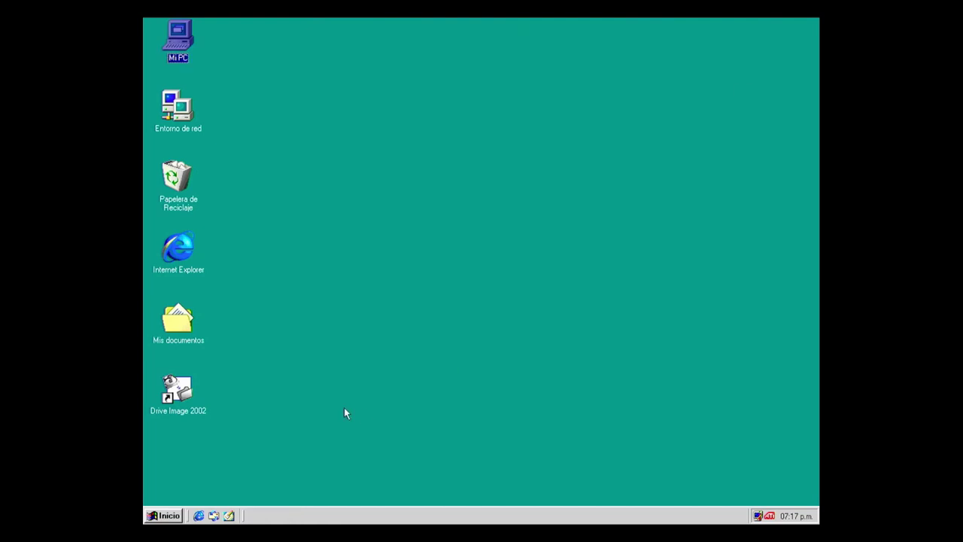
Restart the computer from the Drive Image rescue diskettes, and continue past the Disco 2 prompt to load Drive Image.
{"action": "left_click", "coordinate": [165, 515]}
{"action": "mouse_move", "coordinate": [245, 233]}
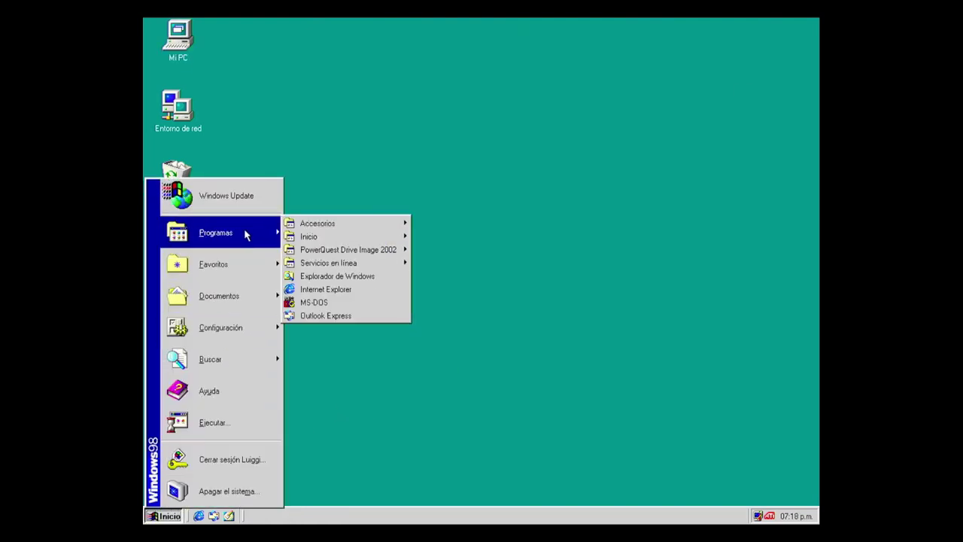
{"action": "mouse_move", "coordinate": [345, 250]}
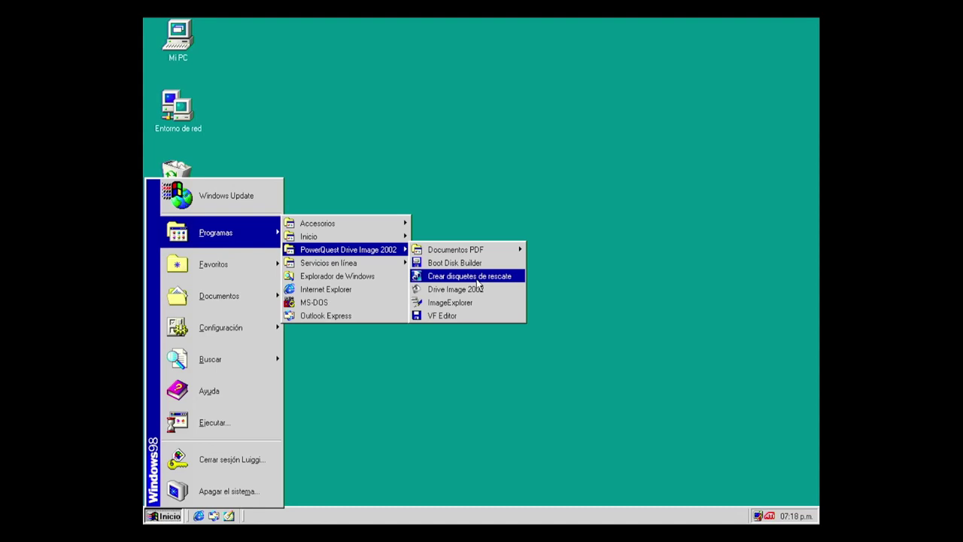
{"action": "left_click", "coordinate": [226, 491]}
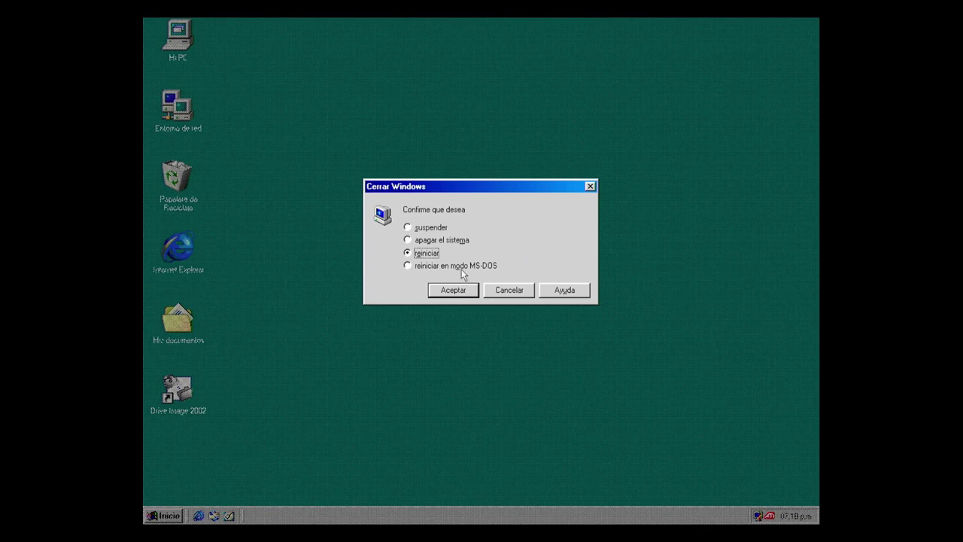
{"action": "left_click", "coordinate": [447, 296]}
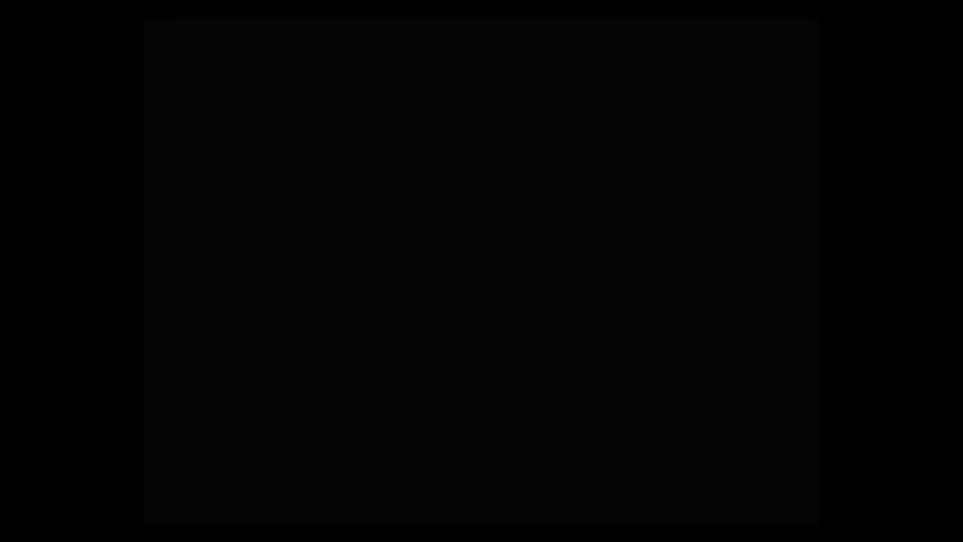
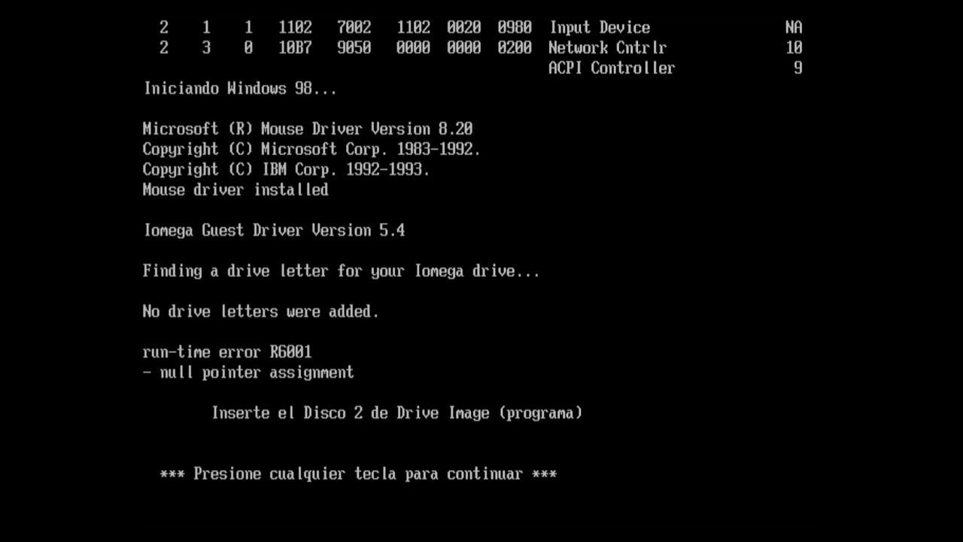
{"action": "key", "text": "Return"}
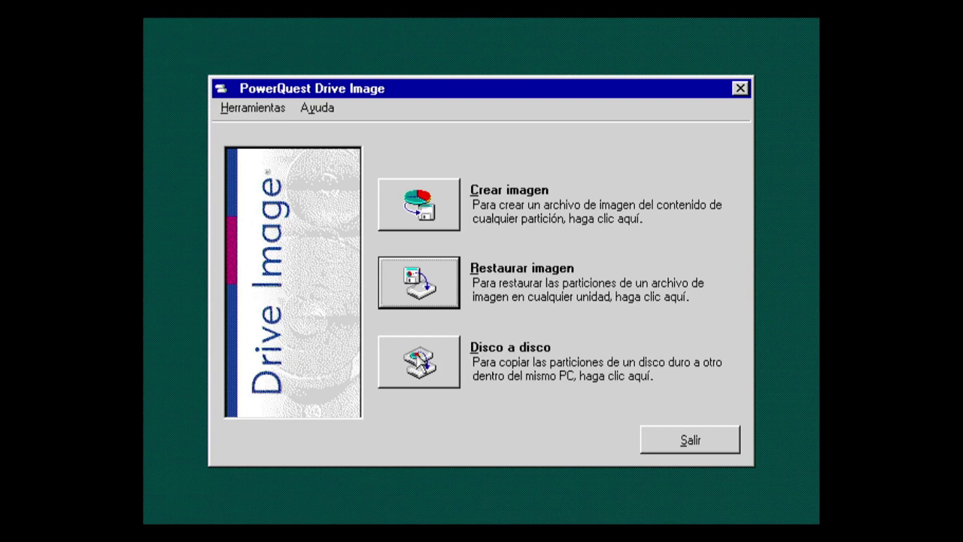
{"action": "left_click", "coordinate": [273, 113]}
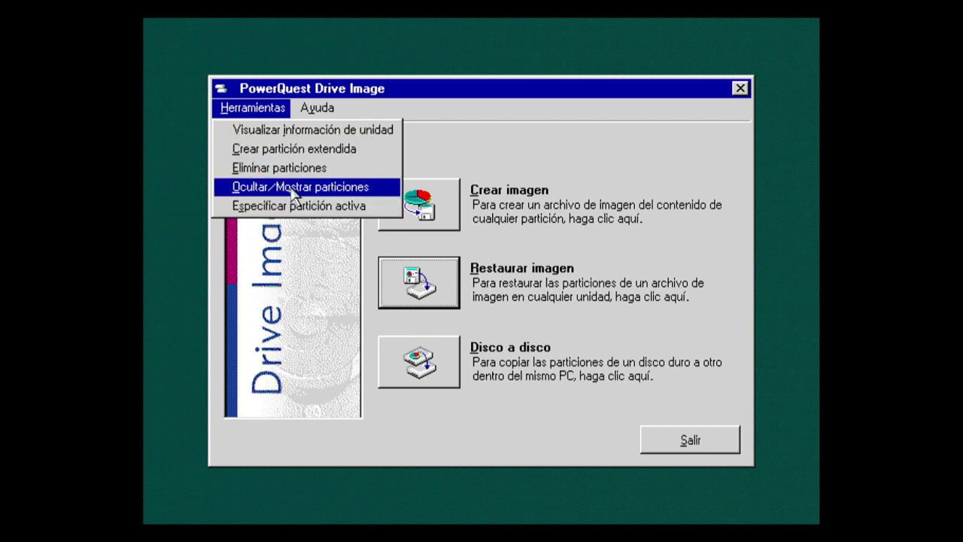
{"action": "left_click", "coordinate": [539, 156]}
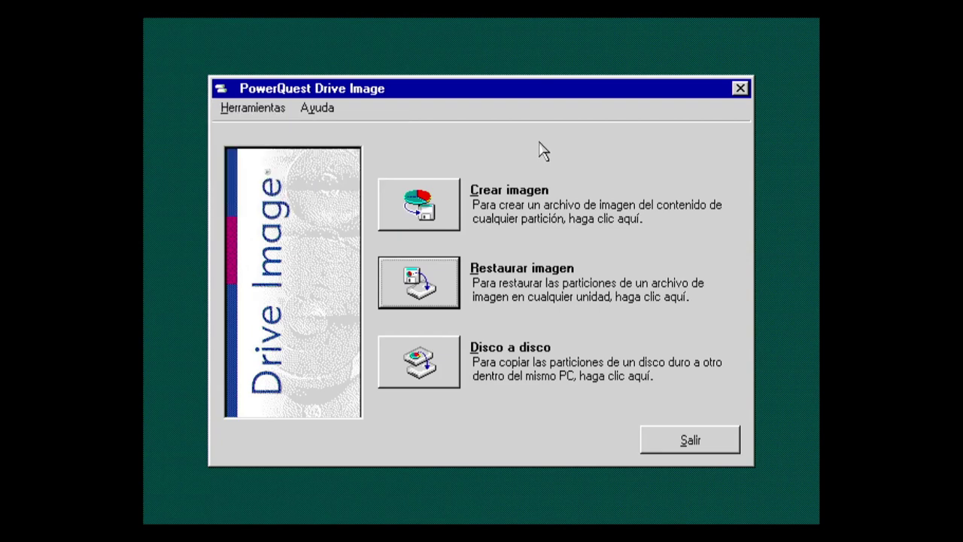
Start creating an image with only the C: WIN98 partition as its source, and continue to the file naming.
{"action": "left_click", "coordinate": [427, 208]}
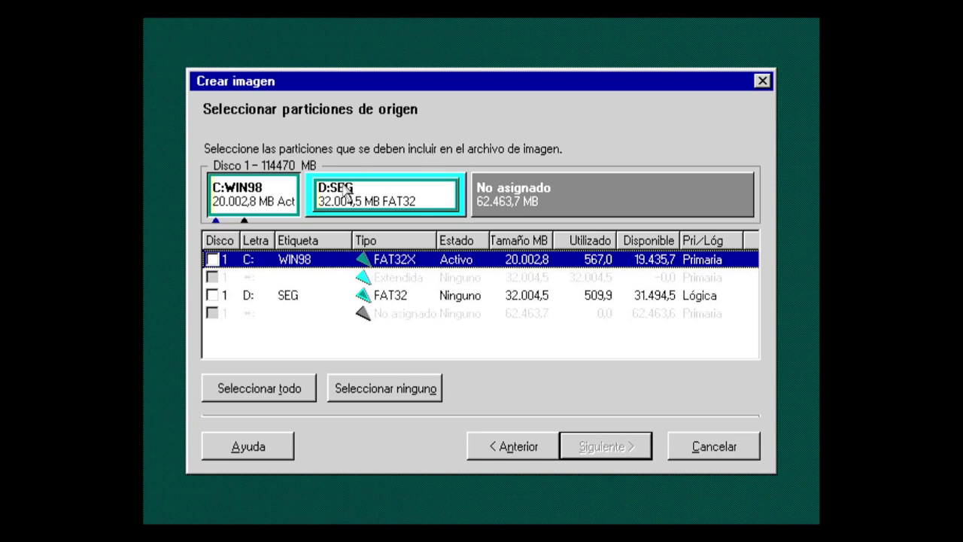
{"action": "left_click", "coordinate": [615, 197]}
{"action": "left_click", "coordinate": [411, 179]}
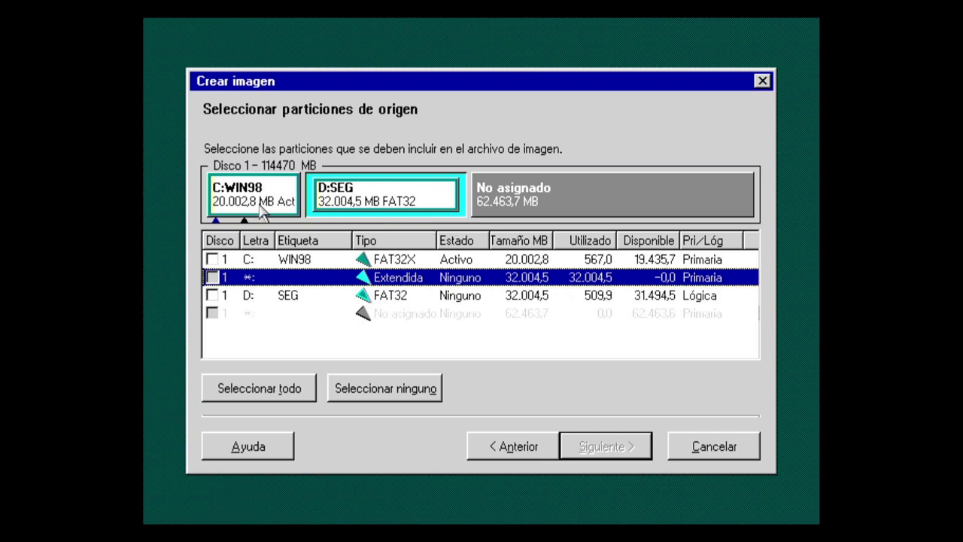
{"action": "left_click", "coordinate": [269, 202]}
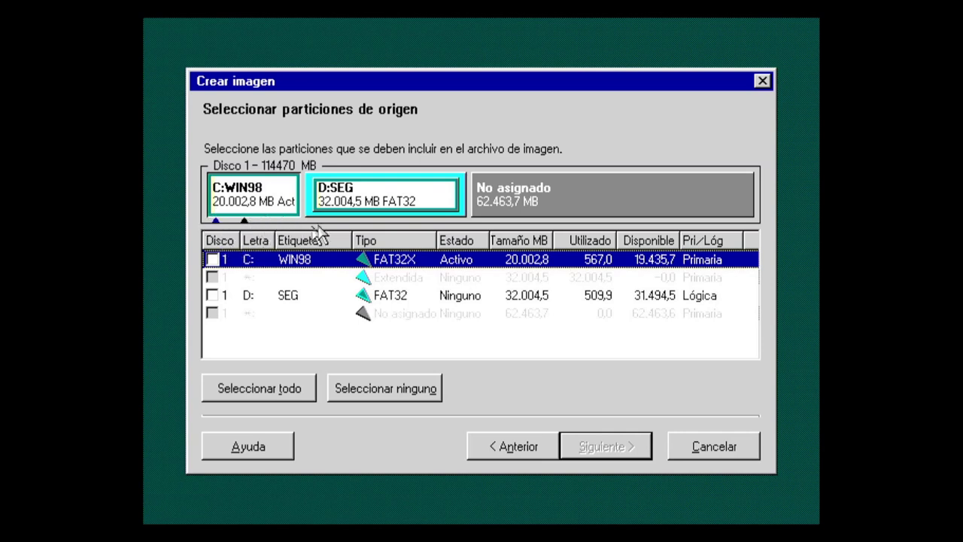
{"action": "key", "text": "space"}
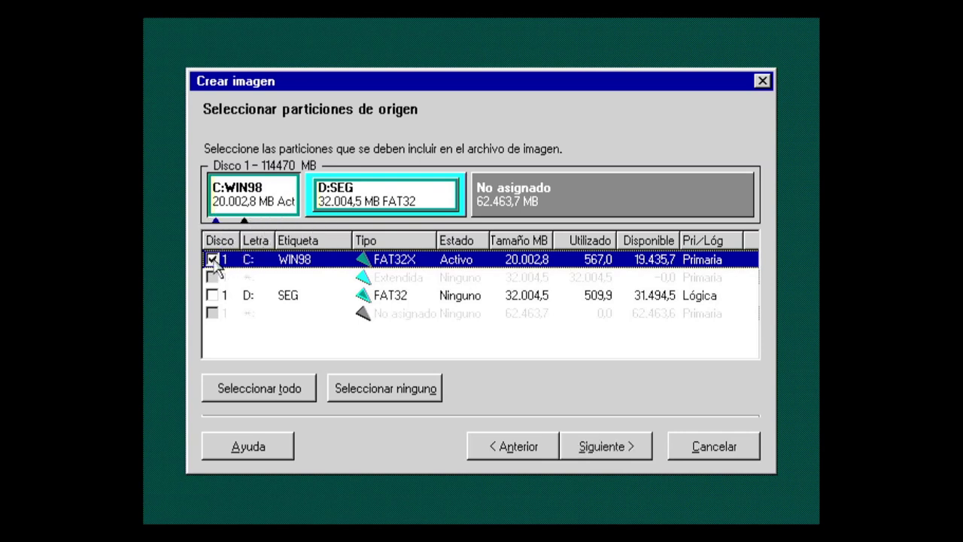
{"action": "left_click", "coordinate": [268, 390]}
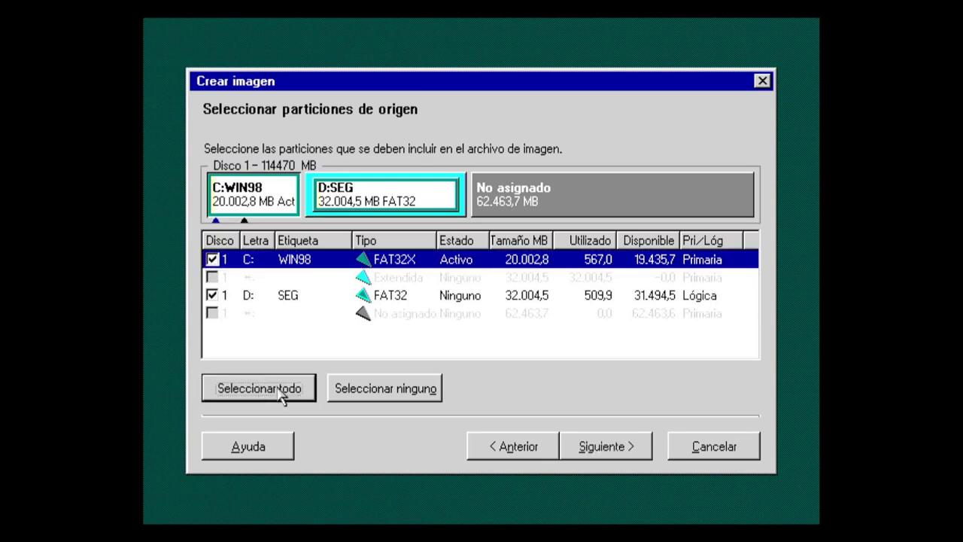
{"action": "left_click", "coordinate": [214, 265]}
{"action": "left_click", "coordinate": [215, 298]}
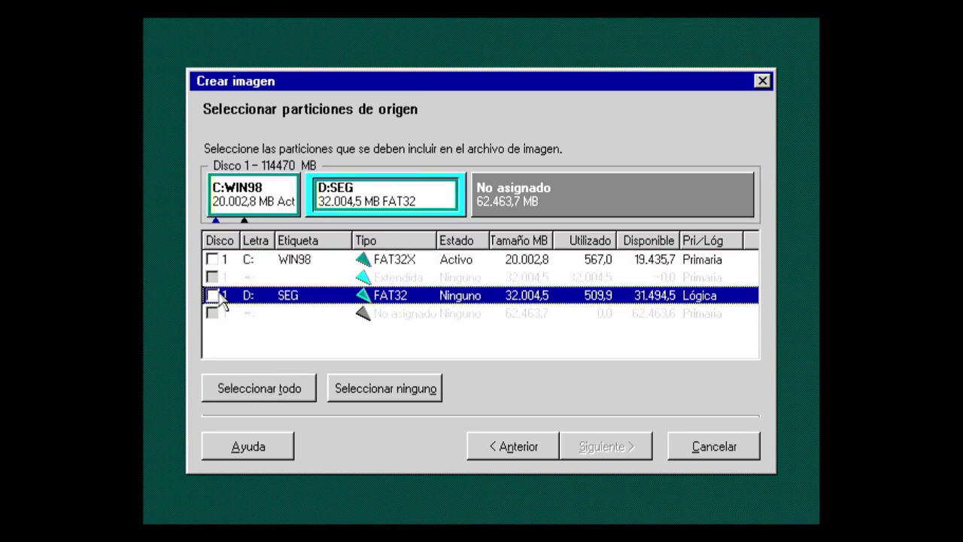
{"action": "left_click", "coordinate": [213, 260]}
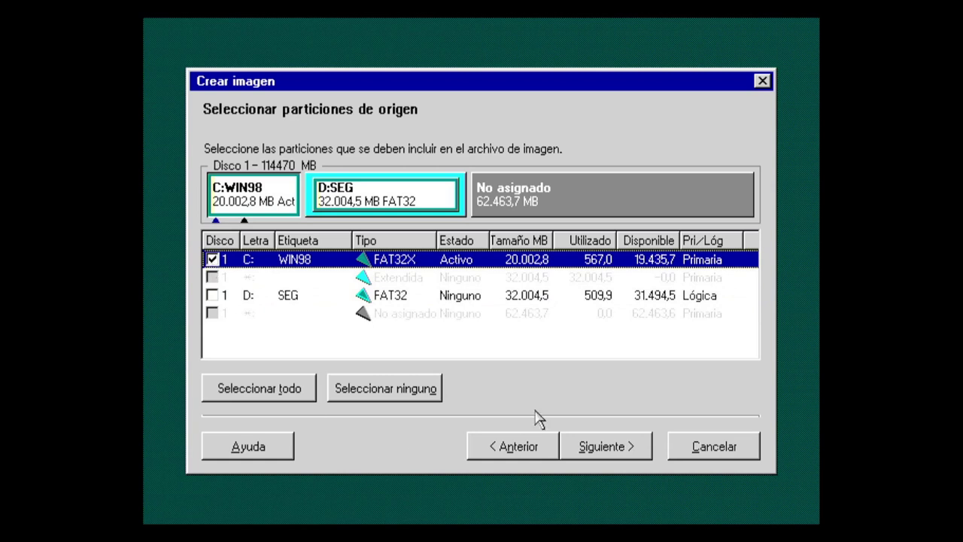
{"action": "left_click", "coordinate": [584, 452]}
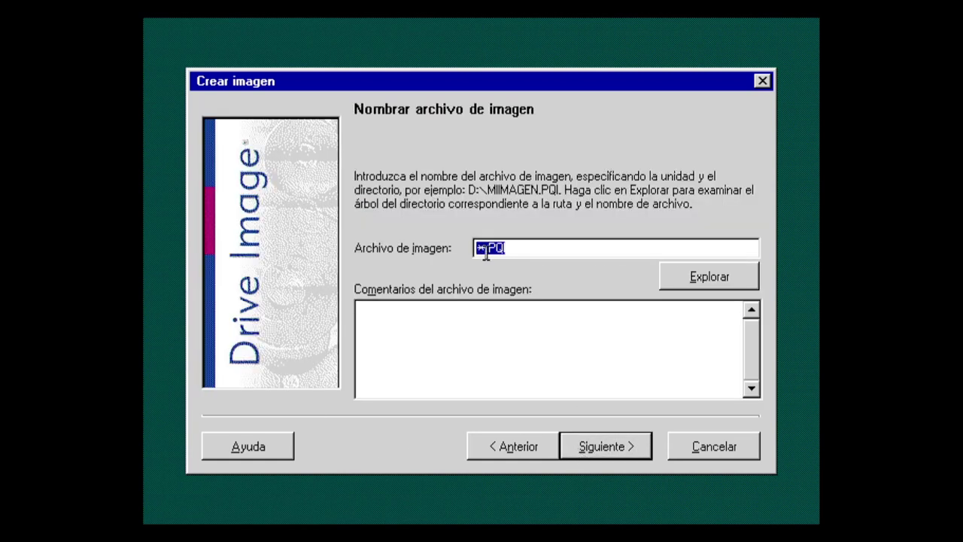
Choose D:\IMAGEN~1.PQI as the image file, and add the comment "Imagen Windows 98 full".
{"action": "left_click", "coordinate": [724, 283]}
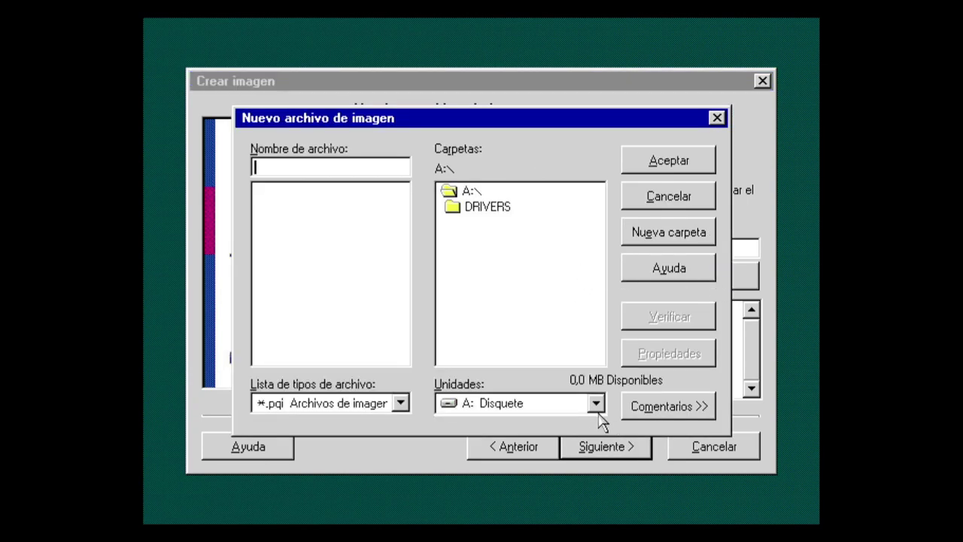
{"action": "left_click", "coordinate": [597, 409]}
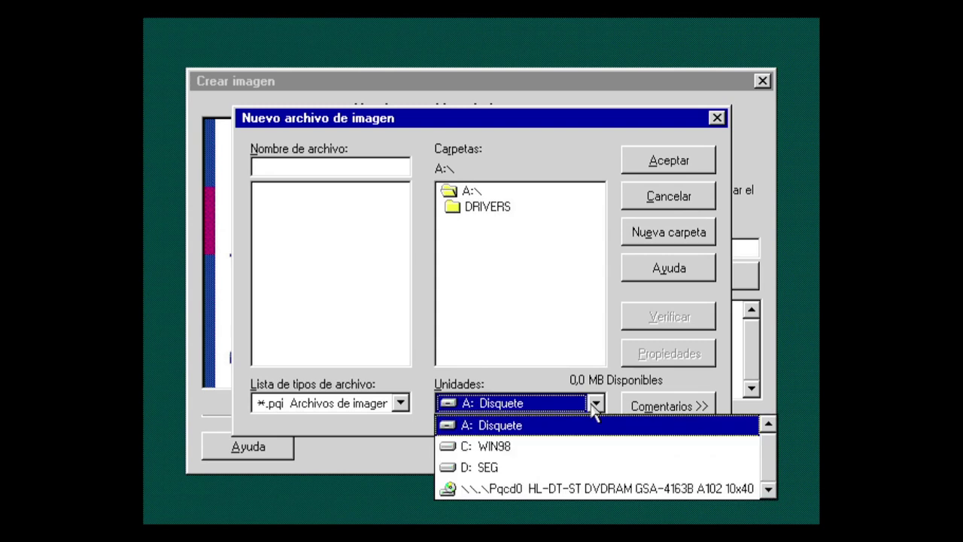
{"action": "left_click", "coordinate": [488, 469]}
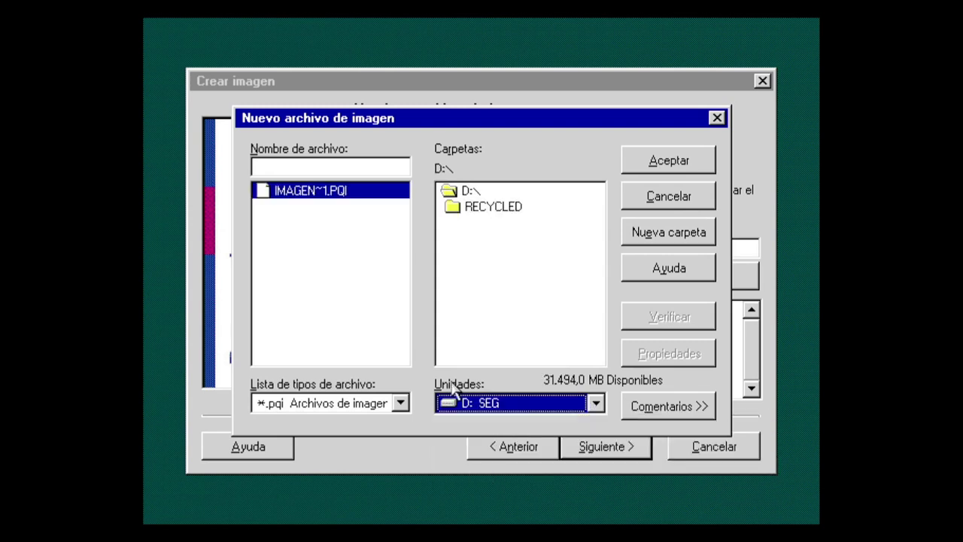
{"action": "double_click", "coordinate": [328, 200]}
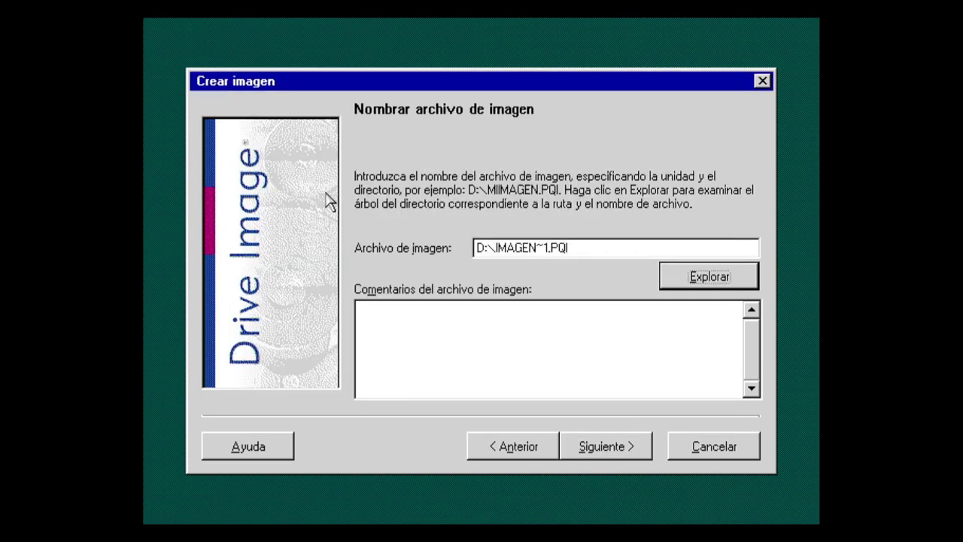
{"action": "left_click", "coordinate": [535, 329]}
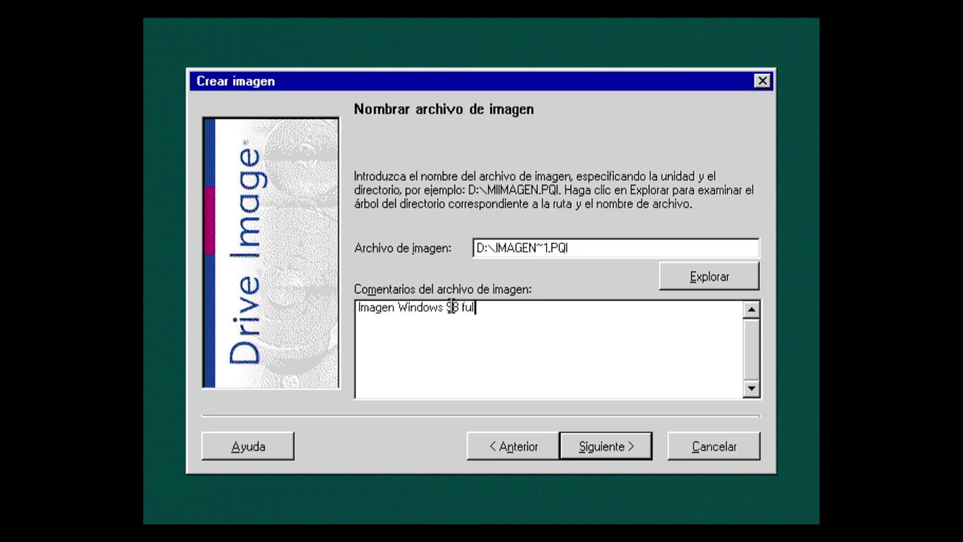
{"action": "type", "text": "l"}
{"action": "left_click", "coordinate": [605, 446]}
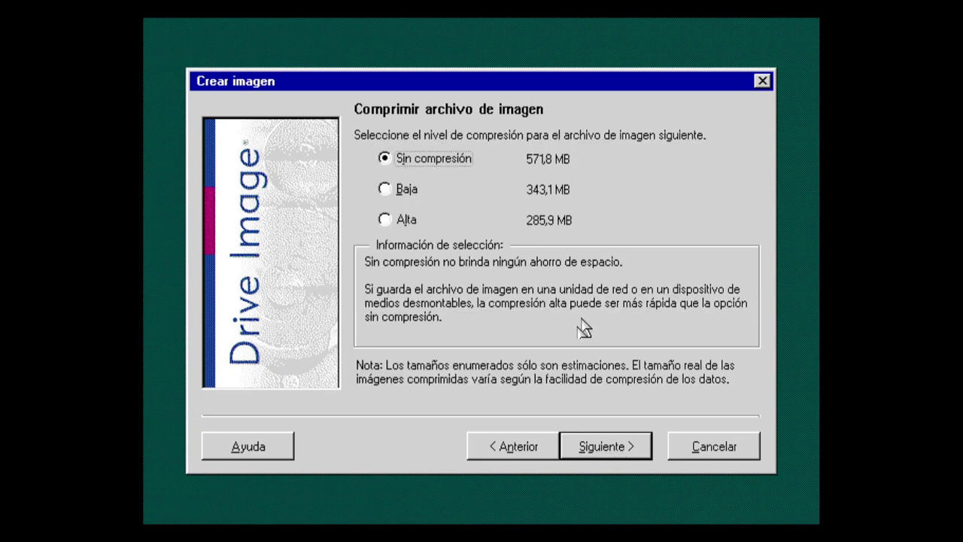
Keep the image uncompressed, and set the advanced options to split it into files of 100.000.000 bytes.
{"action": "left_click", "coordinate": [607, 446]}
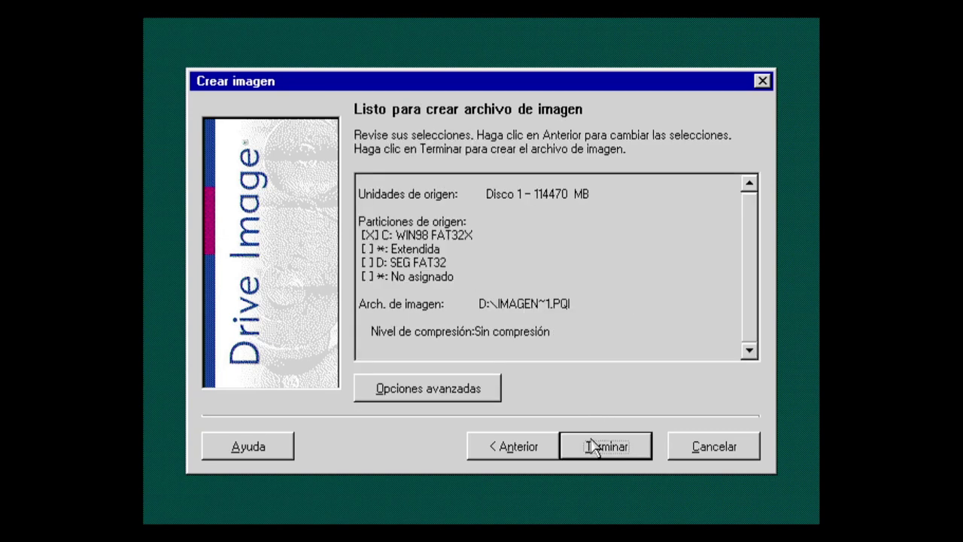
{"action": "left_click", "coordinate": [457, 388]}
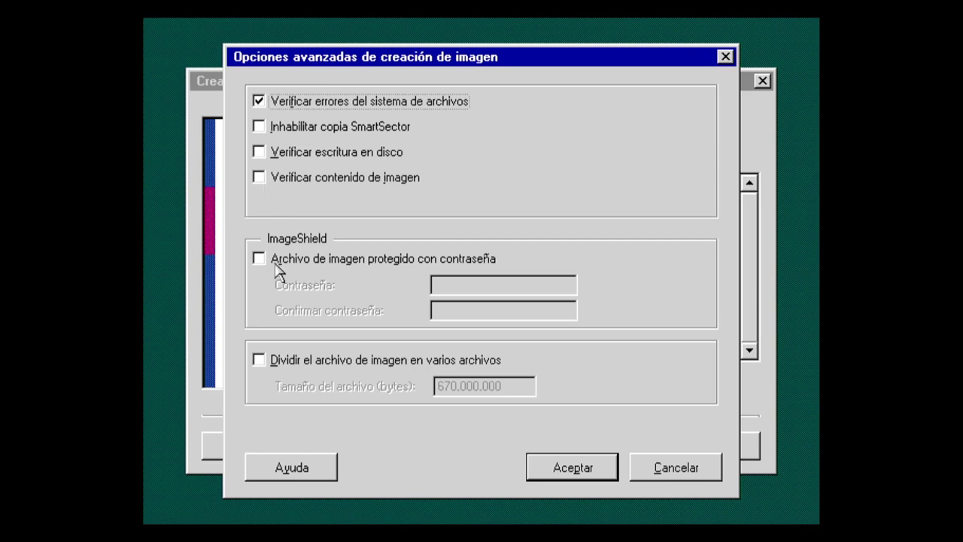
{"action": "left_click", "coordinate": [334, 362]}
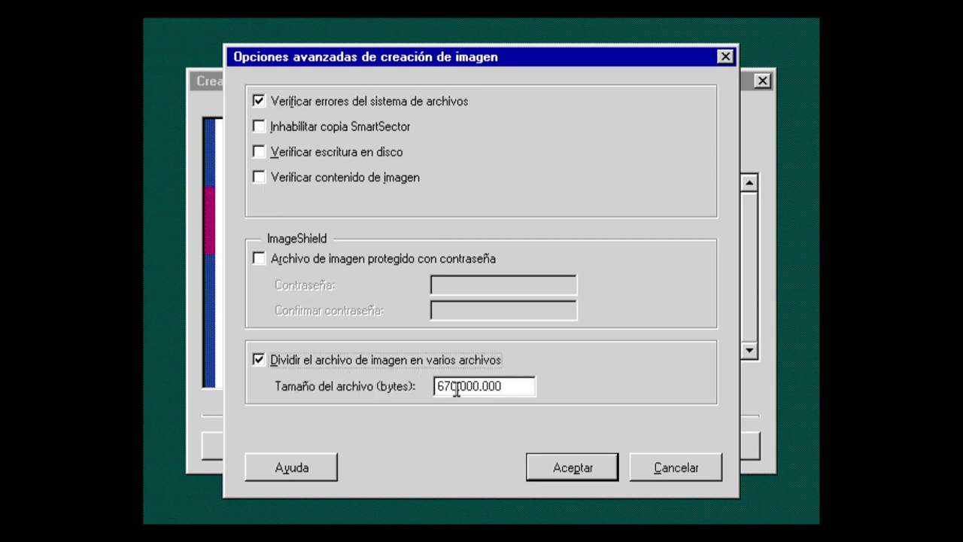
{"action": "left_click_drag", "start_coordinate": [456, 390], "coordinate": [383, 385]}
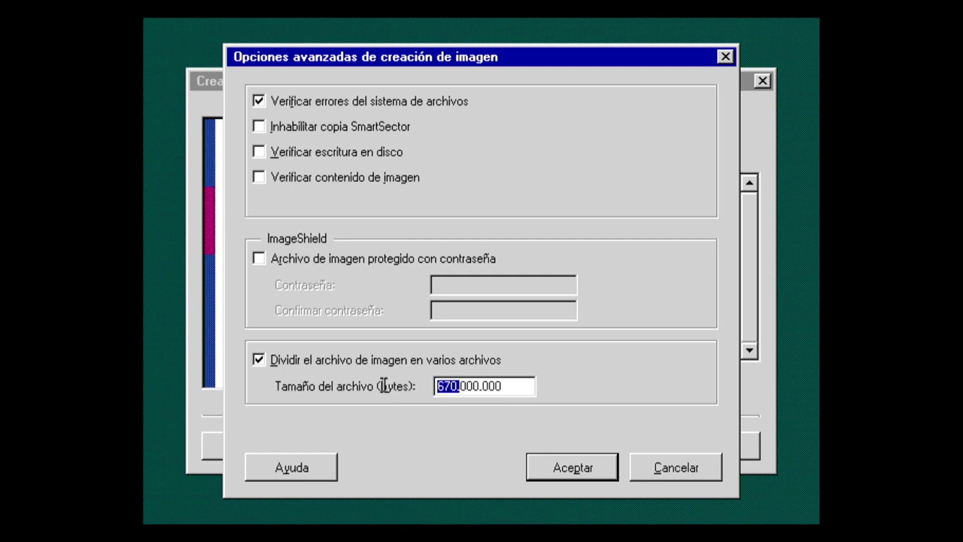
{"action": "type", "text": "100."}
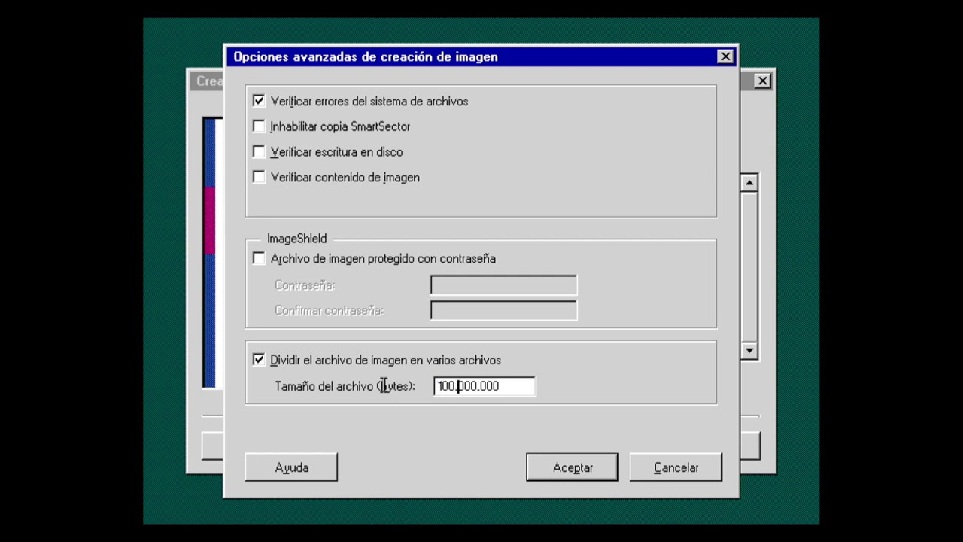
{"action": "left_click", "coordinate": [569, 476]}
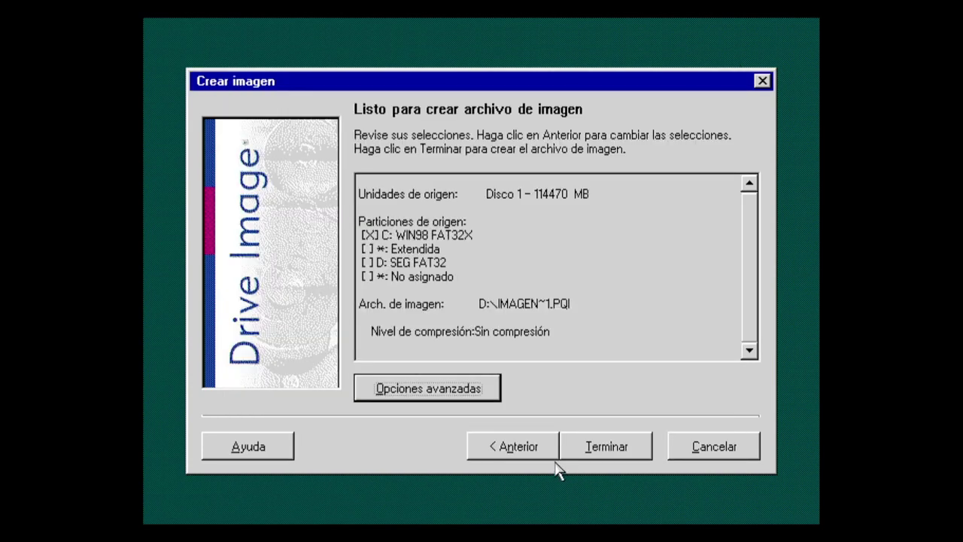
Create the image, accept replacing the existing image file, and acknowledge its completion.
{"action": "left_click", "coordinate": [607, 448]}
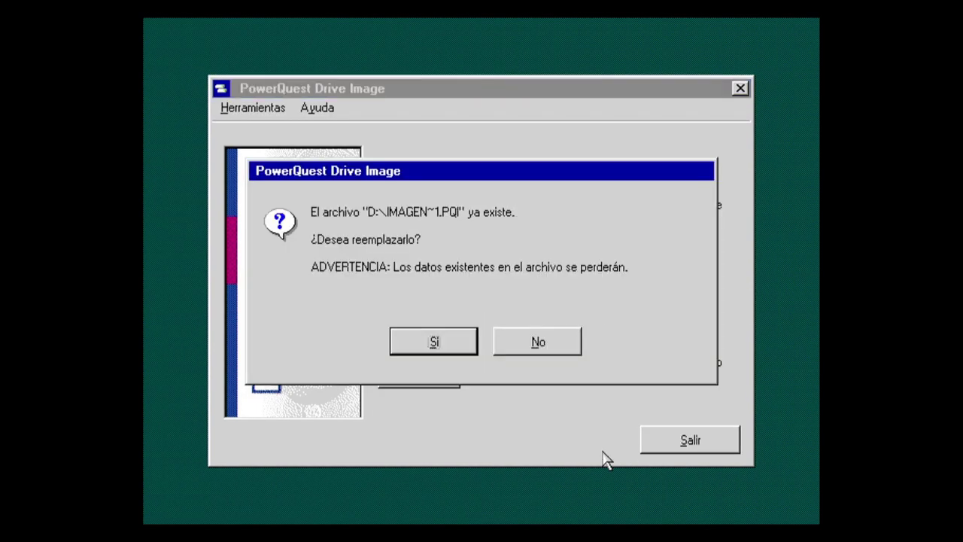
{"action": "left_click", "coordinate": [434, 342]}
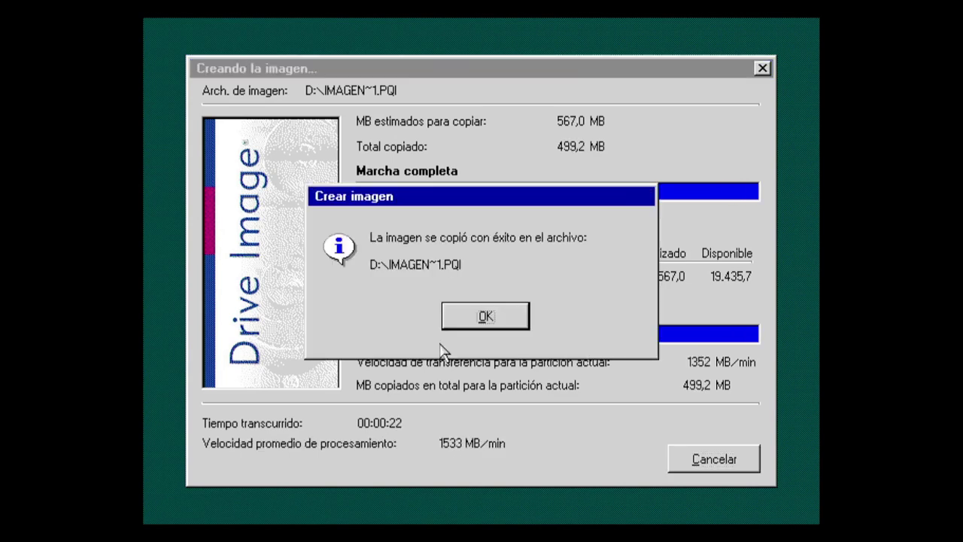
{"action": "left_click", "coordinate": [471, 319]}
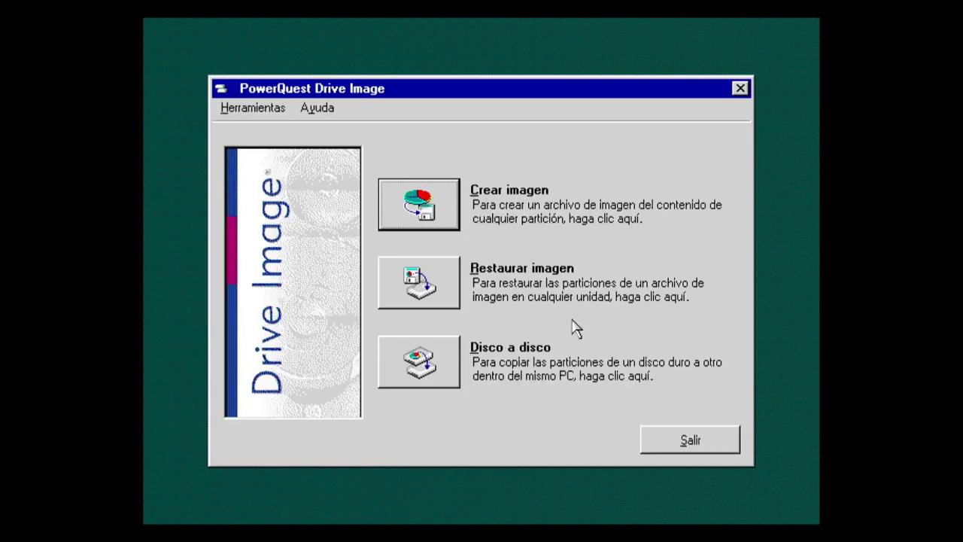
Start an image restore, browse for the image file on D: SEG, and list all file types.
{"action": "left_click", "coordinate": [418, 284]}
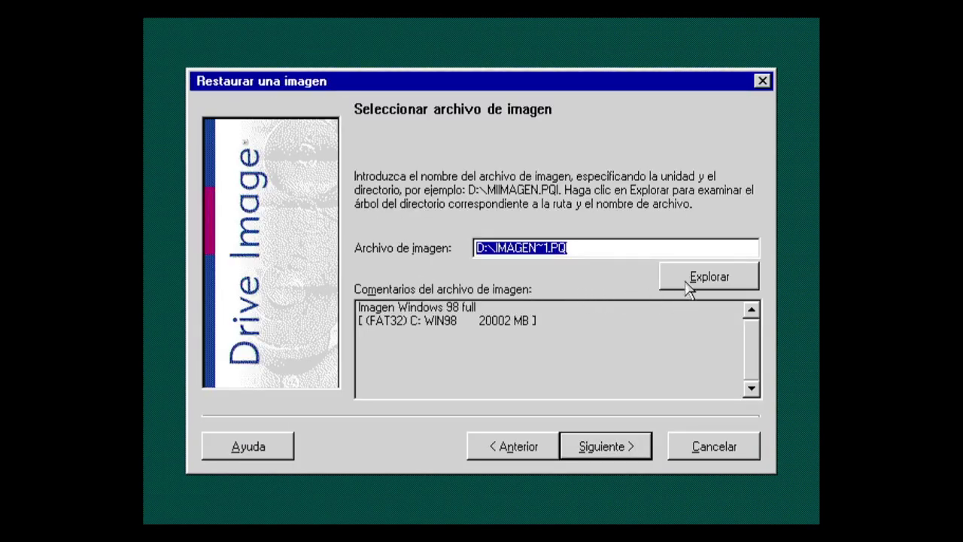
{"action": "left_click", "coordinate": [687, 280]}
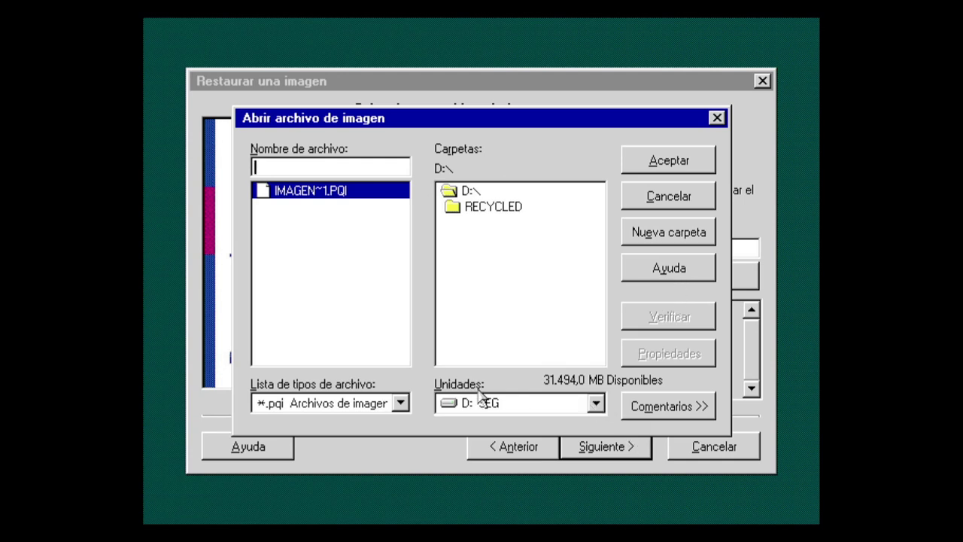
{"action": "left_click", "coordinate": [400, 403]}
{"action": "left_click", "coordinate": [367, 440]}
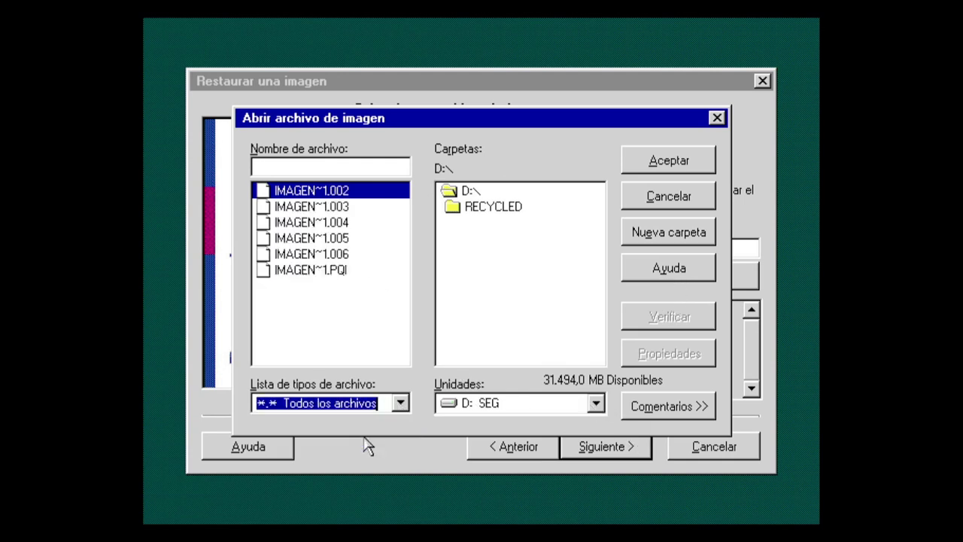
Examine the split image's .PQI file and its numbered parts, and cancel the file selection.
{"action": "left_click", "coordinate": [340, 272]}
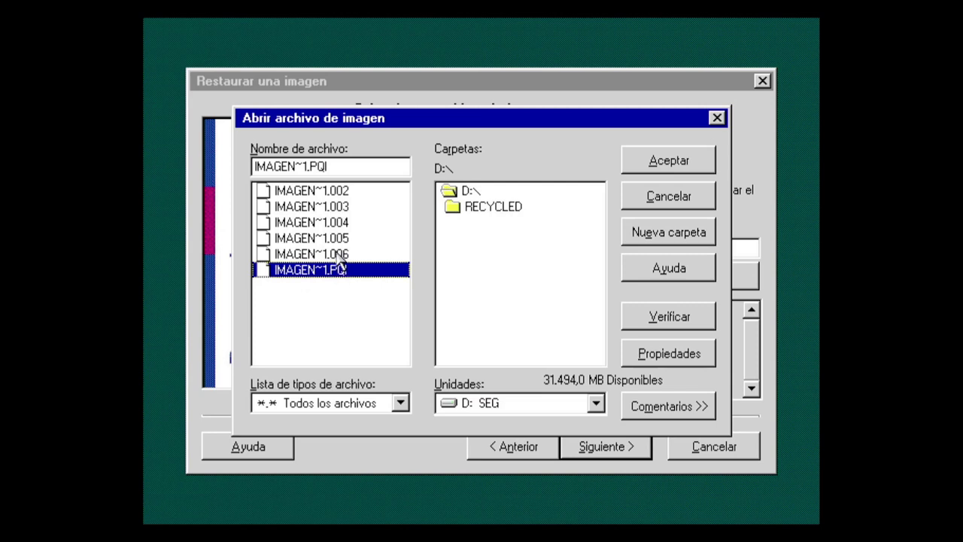
{"action": "left_click", "coordinate": [344, 193]}
{"action": "left_click", "coordinate": [346, 208]}
{"action": "left_click", "coordinate": [344, 222]}
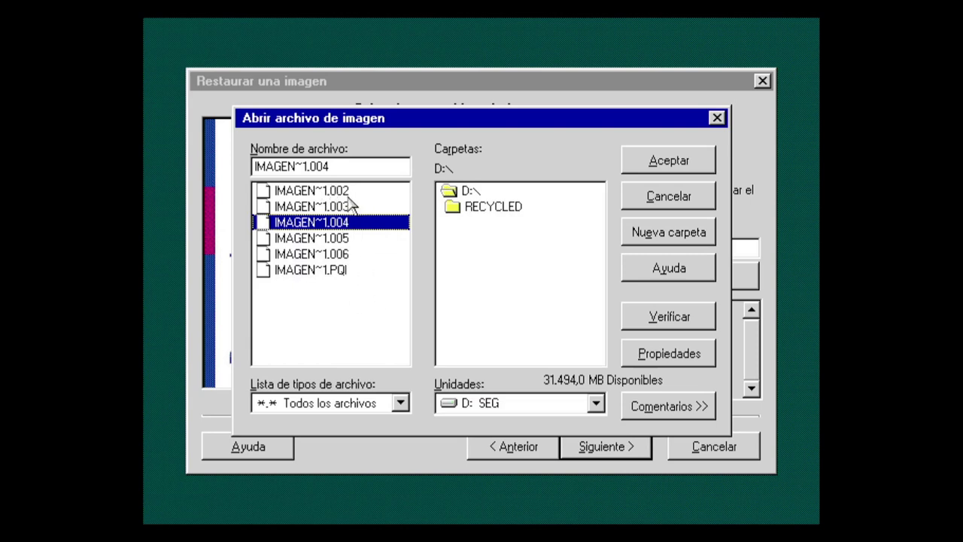
{"action": "left_click", "coordinate": [343, 273]}
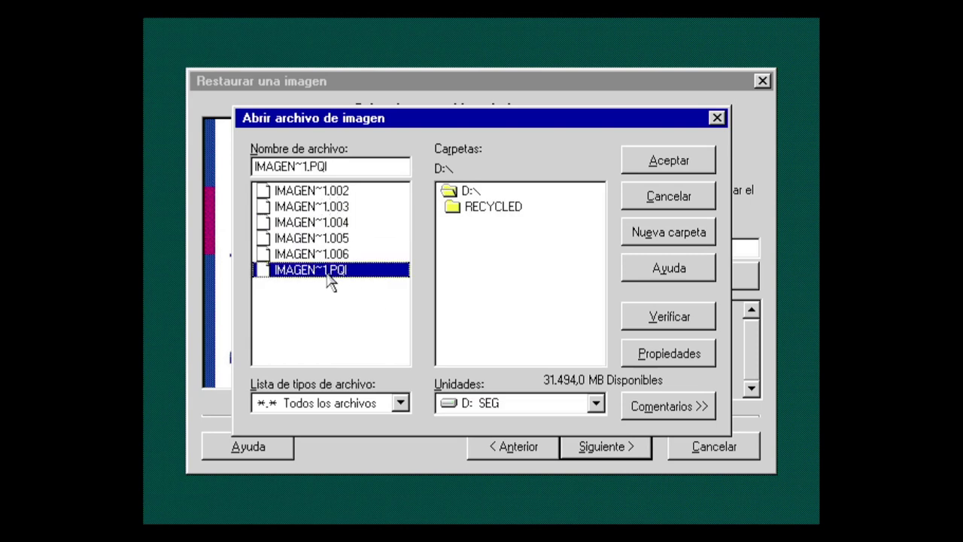
{"action": "left_click_drag", "start_coordinate": [344, 255], "coordinate": [338, 193]}
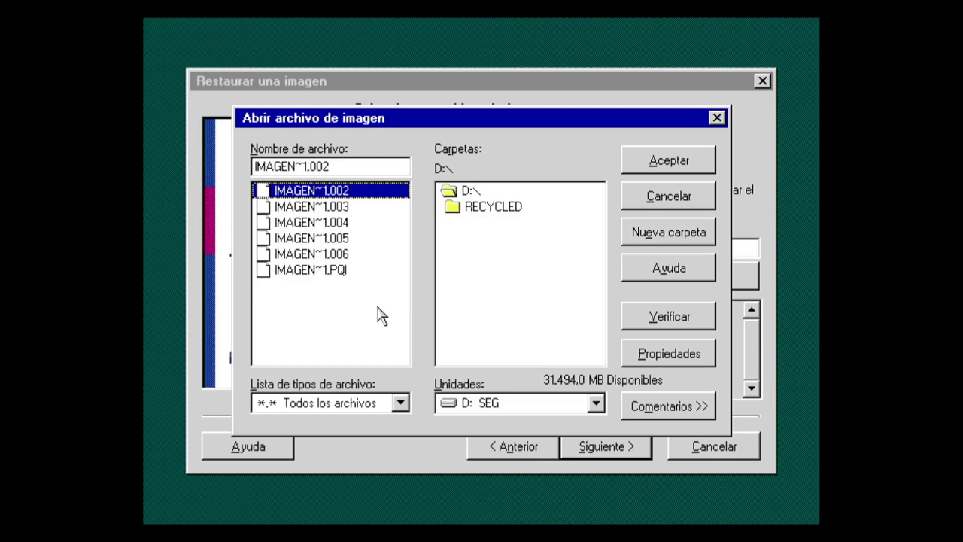
{"action": "left_click", "coordinate": [668, 196]}
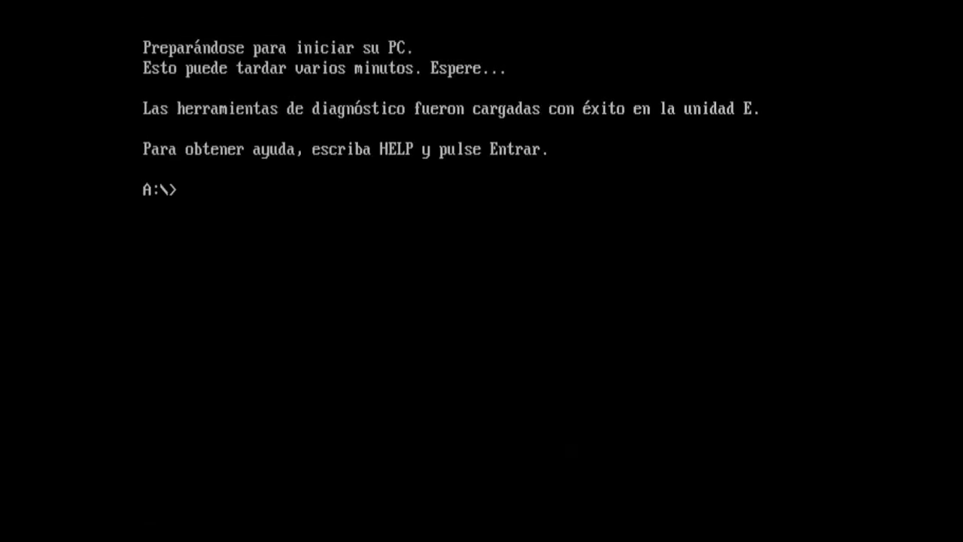
From the boot diskette's command prompt, switch to drive C: and list its root directory with dir.
{"action": "type", "text": "c:"}
{"action": "key", "text": "Return"}
{"action": "type", "text": "dir"}
{"action": "key", "text": "Return"}
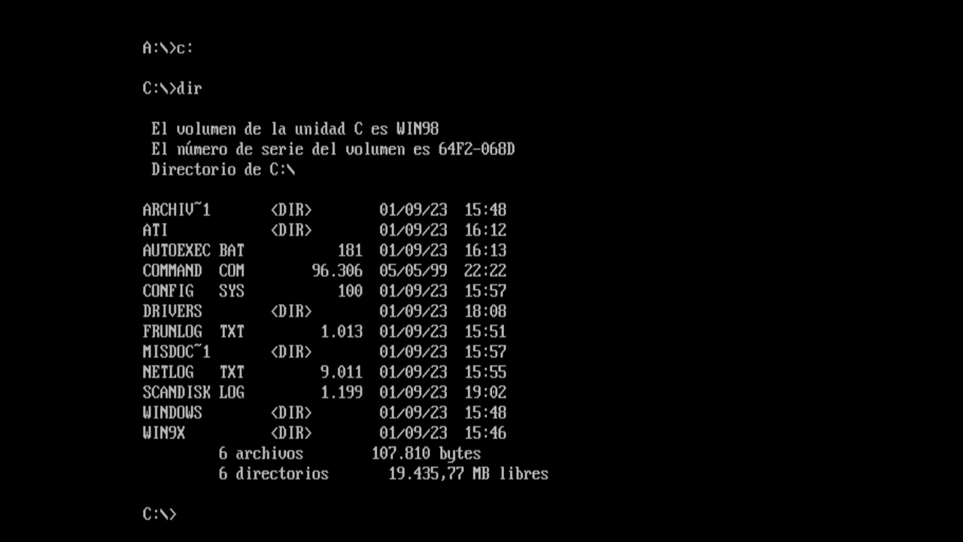
Switch the command prompt back to drive A:.
{"action": "type", "text": "aÑ"}
{"action": "key", "text": "BackSpace"}
{"action": "type", "text": ":"}
{"action": "key", "text": "Return"}
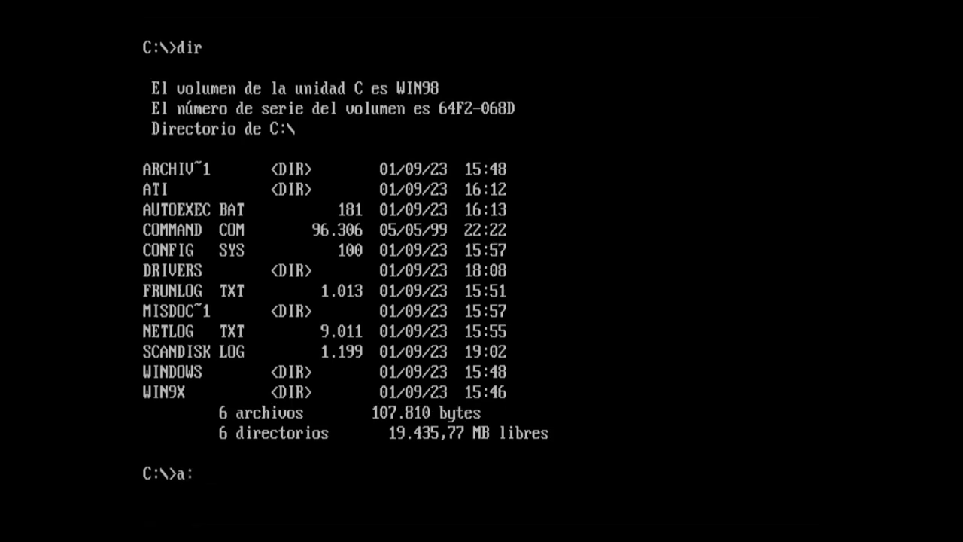
Quick-format drive C: with format c: /q, accept the data loss, and set the volume name to win98.
{"action": "type", "text": "format c"}
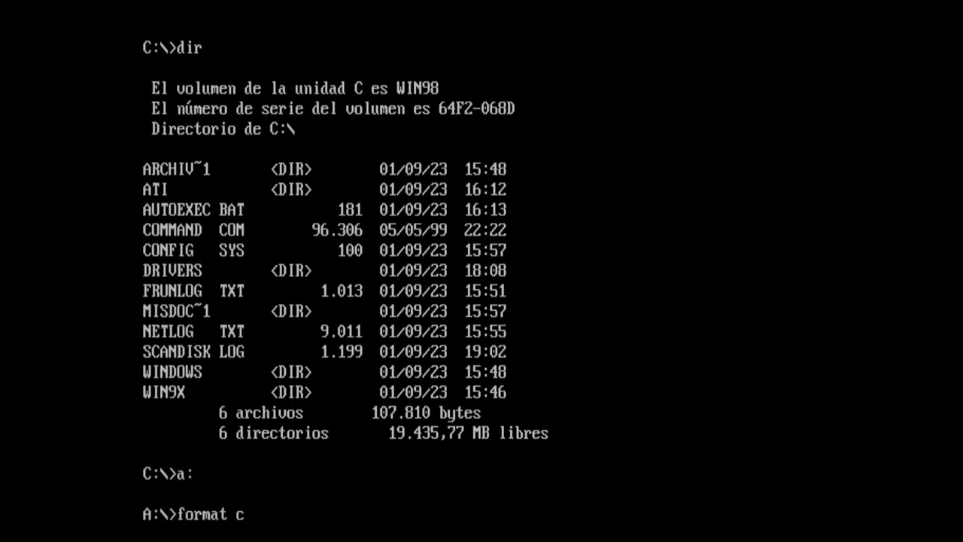
{"action": "type", "text": ": /q"}
{"action": "key", "text": "Return"}
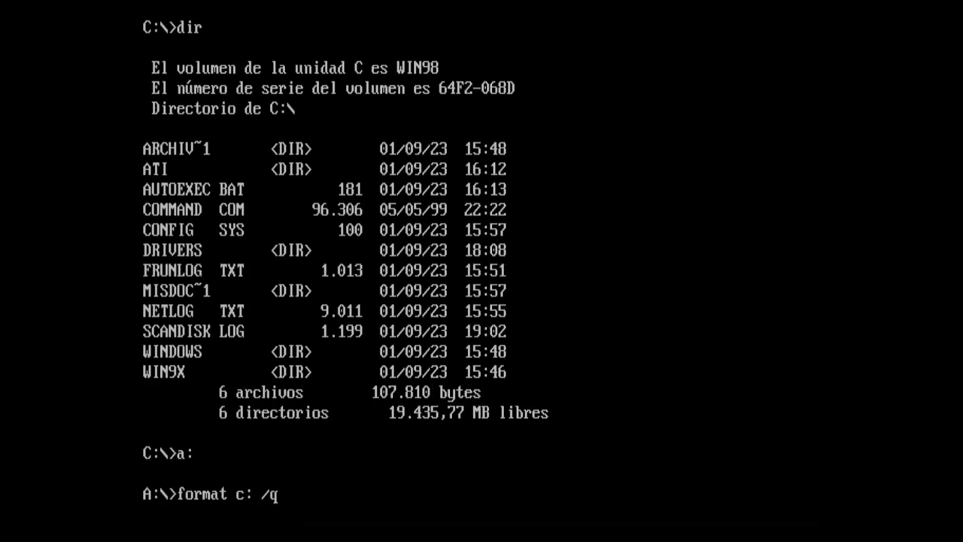
{"action": "type", "text": "s"}
{"action": "key", "text": "Return"}
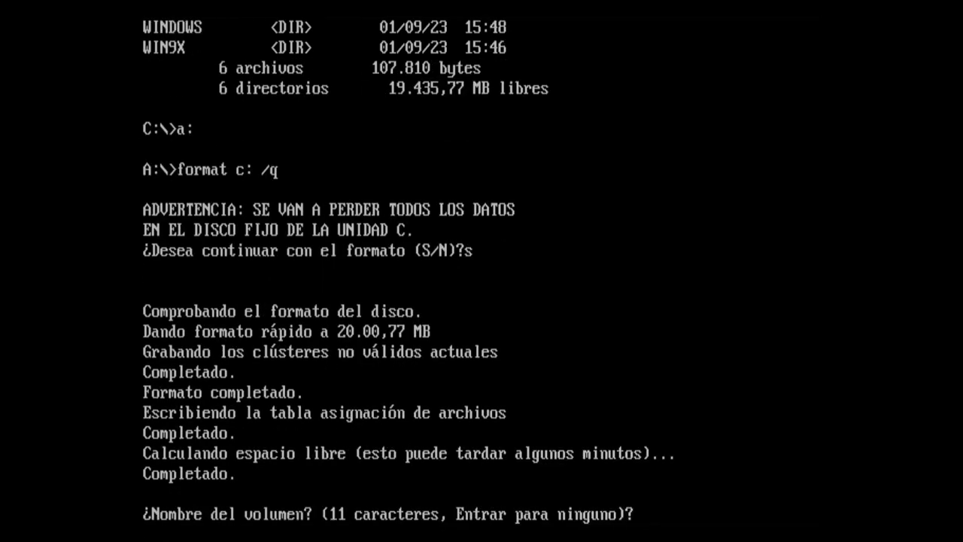
{"action": "type", "text": "win98"}
{"action": "key", "text": "Return"}
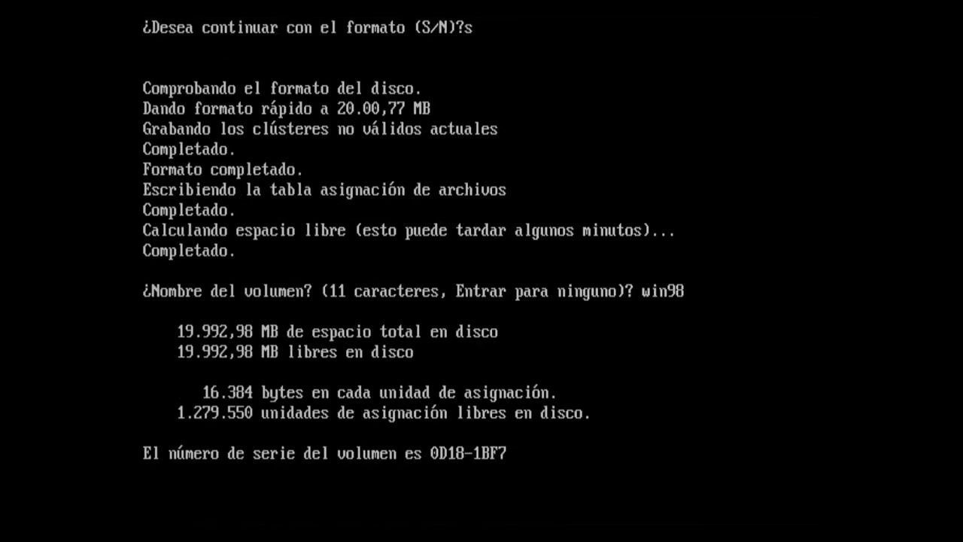
Switch to the formatted drive C: and list its root directory with dir.
{"action": "type", "text": "c:"}
{"action": "key", "text": "Return"}
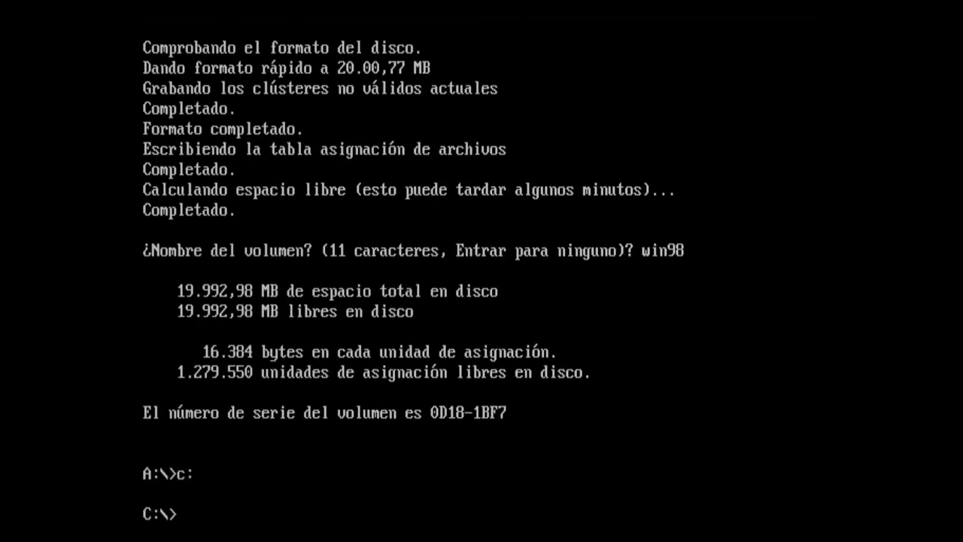
{"action": "type", "text": "dir"}
{"action": "key", "text": "Return"}
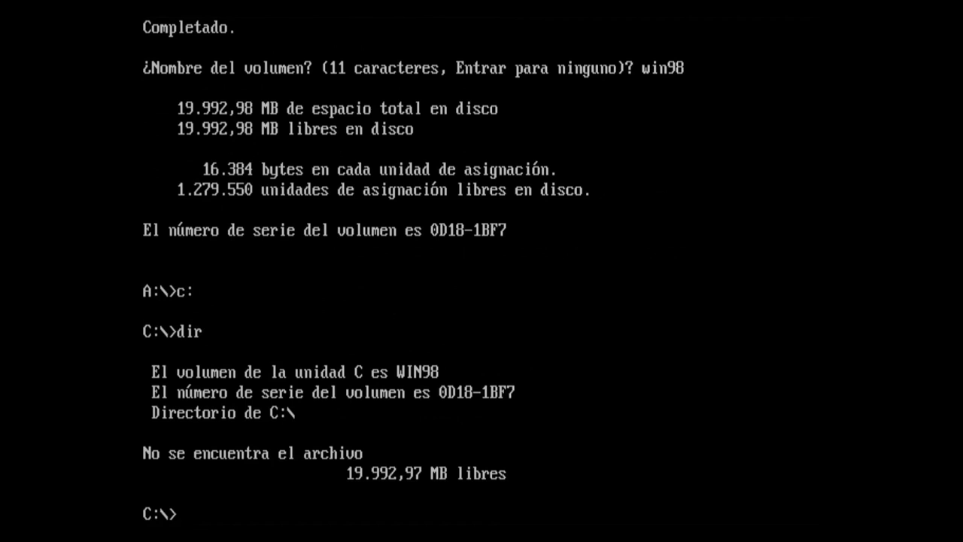
Reboot the computer into Drive Image from the diskettes and start an image restore.
{"action": "key", "text": "ctrl+alt+Delete"}
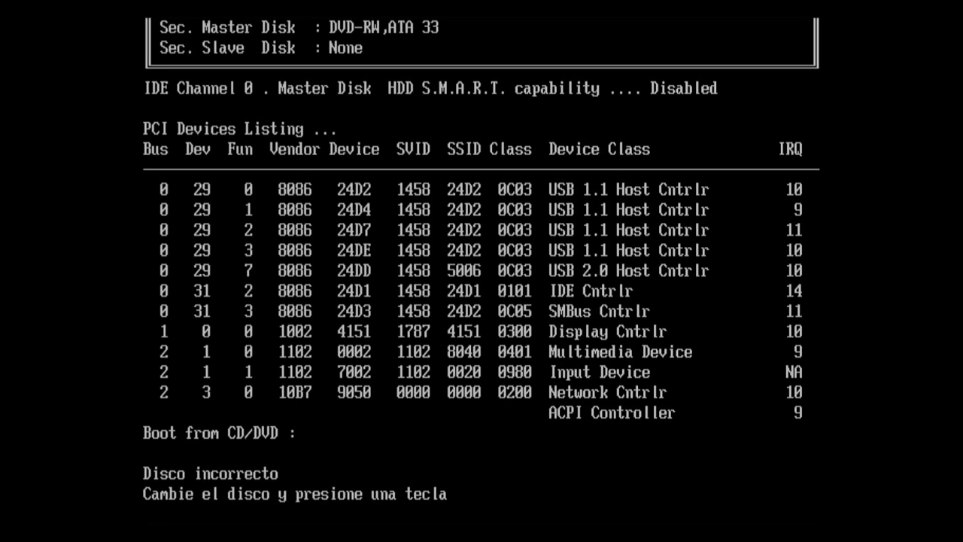
{"action": "key", "text": "Return"}
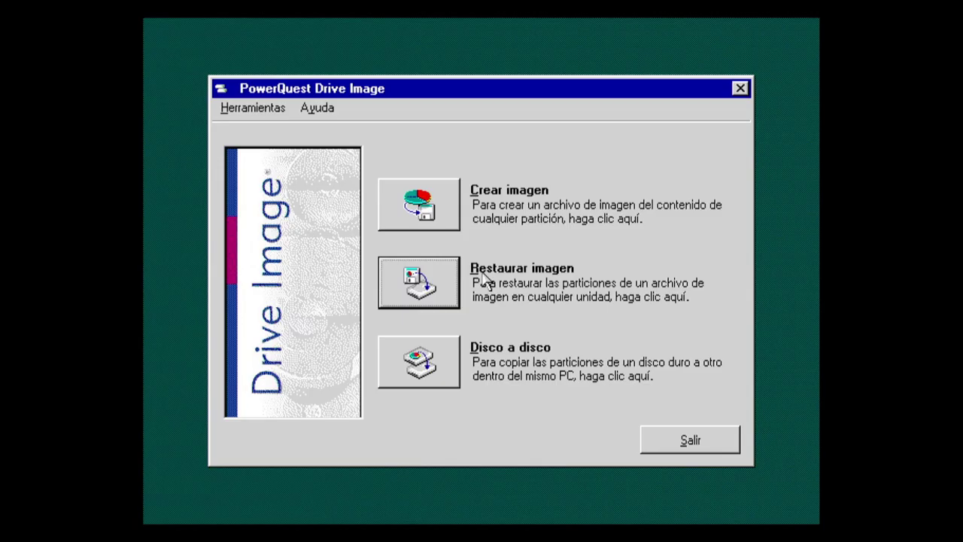
{"action": "left_click", "coordinate": [443, 285]}
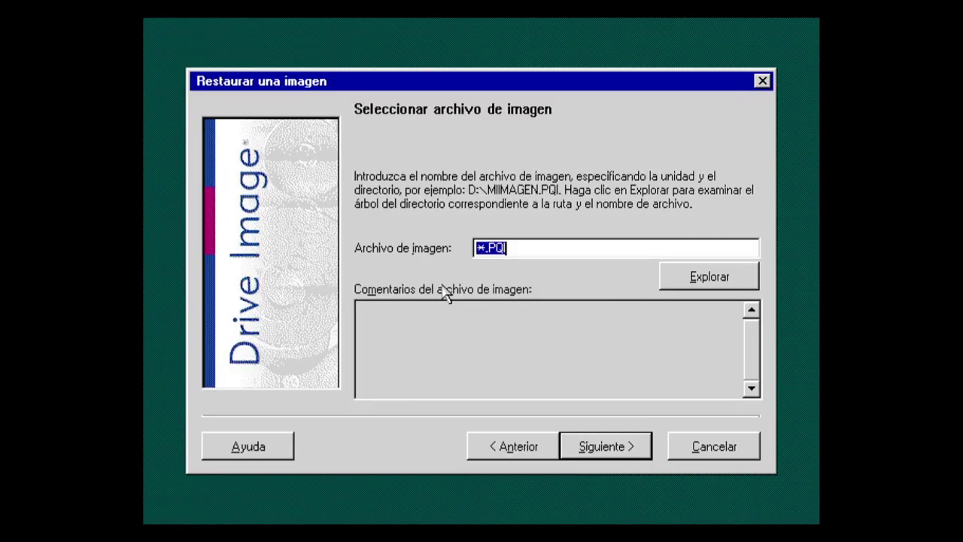
Select IMAGEN~1.PQI on drive D: SEG as the image file to restore and continue to the destination selection.
{"action": "left_click", "coordinate": [707, 285]}
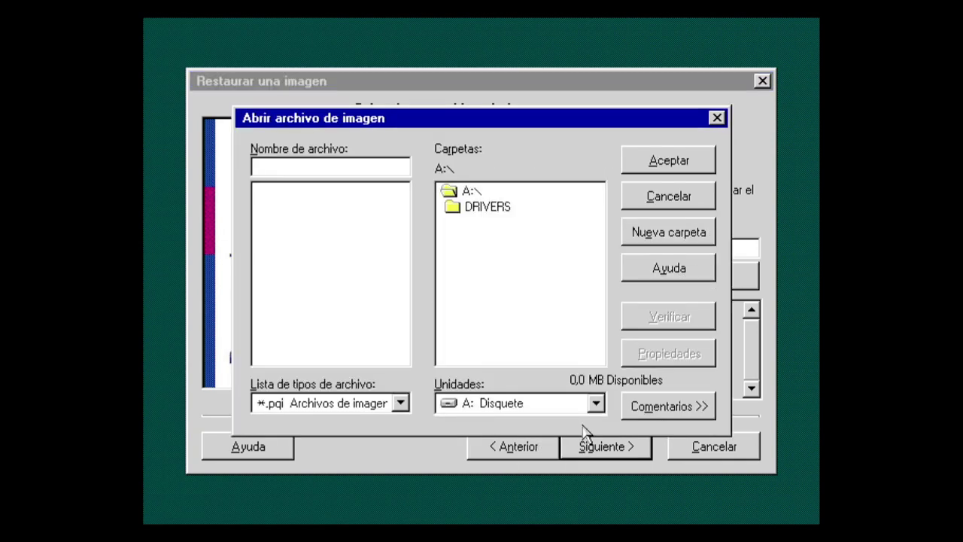
{"action": "left_click", "coordinate": [584, 406]}
{"action": "left_click", "coordinate": [513, 466]}
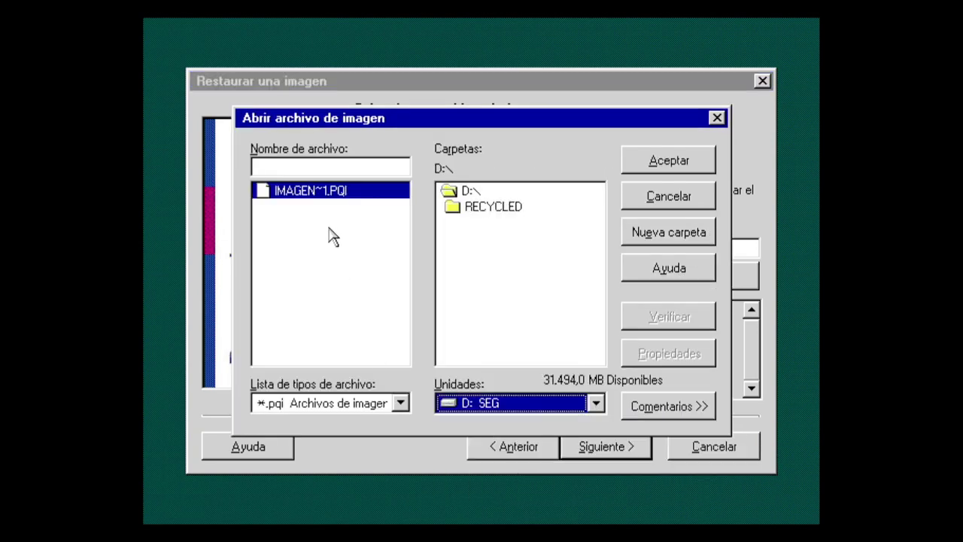
{"action": "left_click", "coordinate": [677, 160]}
{"action": "double_click", "coordinate": [331, 194]}
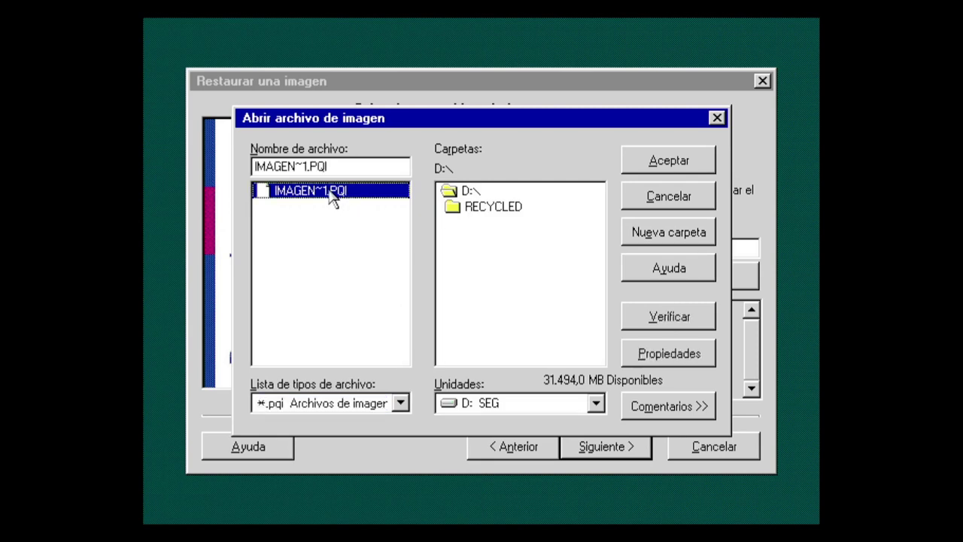
{"action": "left_click", "coordinate": [604, 446]}
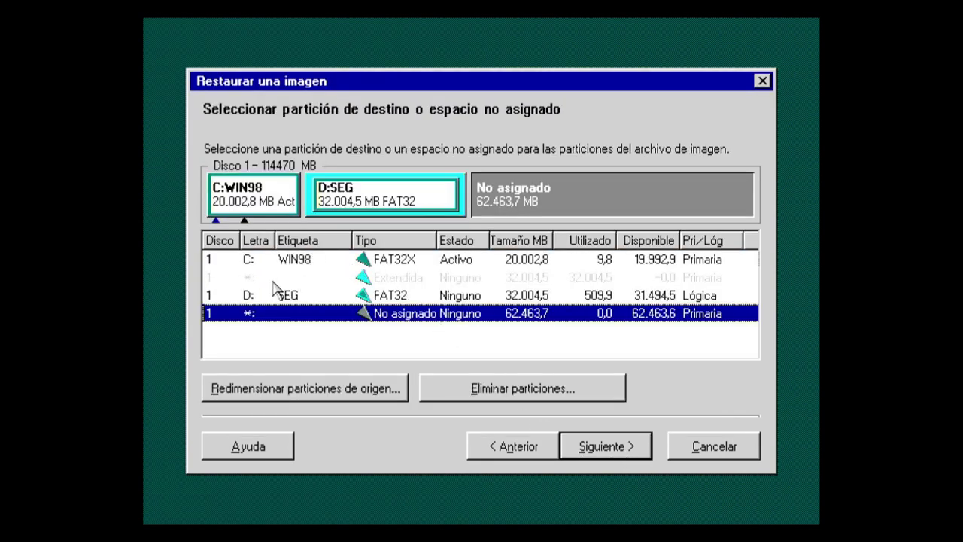
Choose the existing C: WIN98 partition as the restore destination, accepting its deletion, and set the disk write mode to Modo rápido.
{"action": "left_click", "coordinate": [233, 259]}
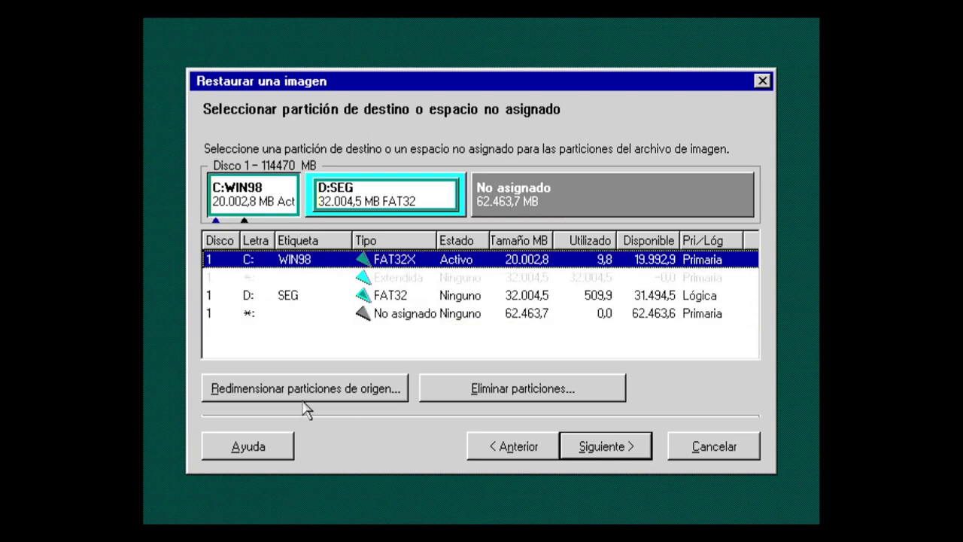
{"action": "left_click", "coordinate": [594, 451]}
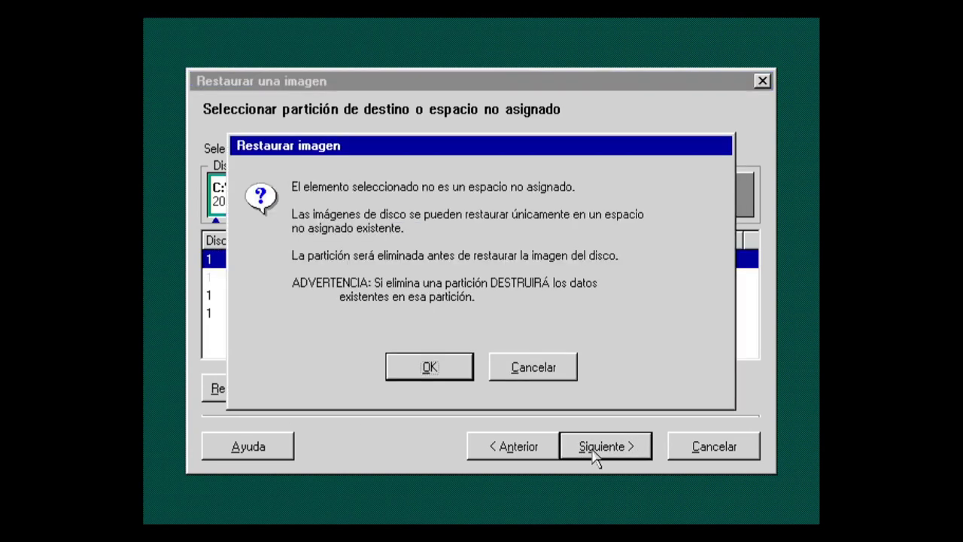
{"action": "left_click", "coordinate": [430, 368]}
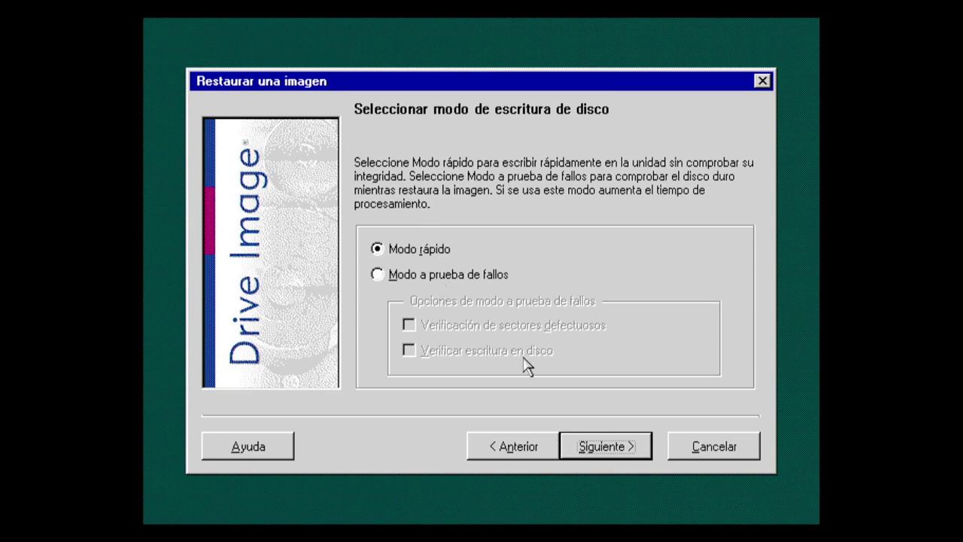
{"action": "left_click", "coordinate": [460, 275]}
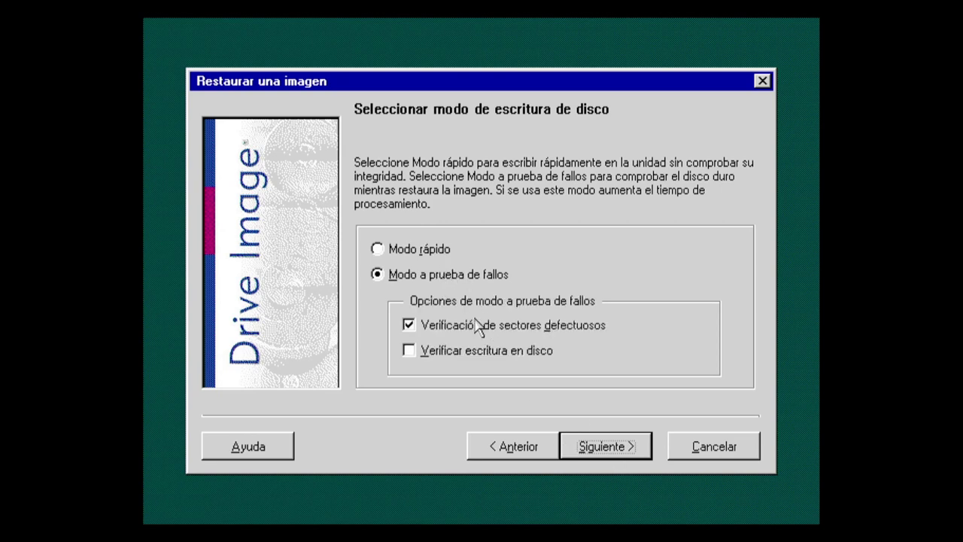
{"action": "left_click", "coordinate": [432, 256]}
{"action": "left_click", "coordinate": [606, 446]}
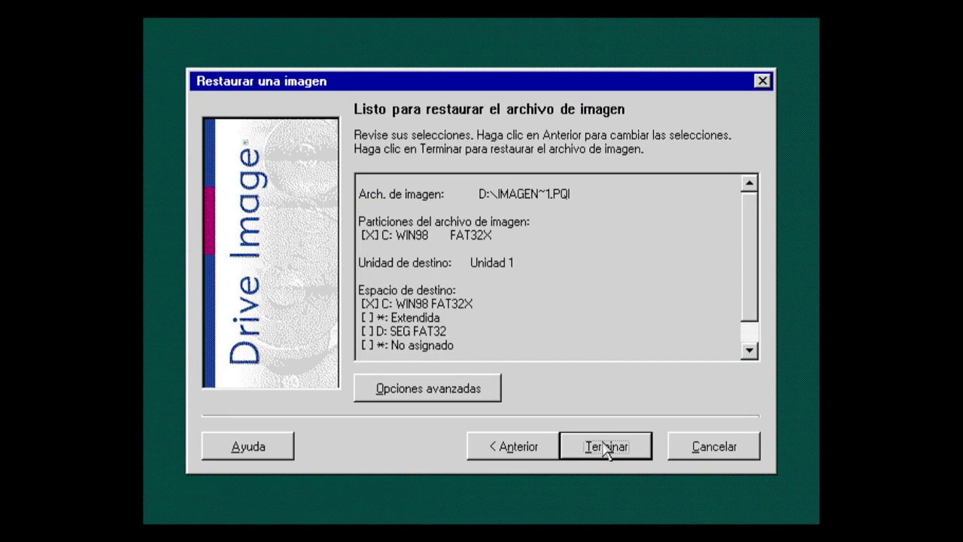
Review and accept the advanced restore options, and run the restore of the image to C: WIN98.
{"action": "left_click", "coordinate": [485, 397]}
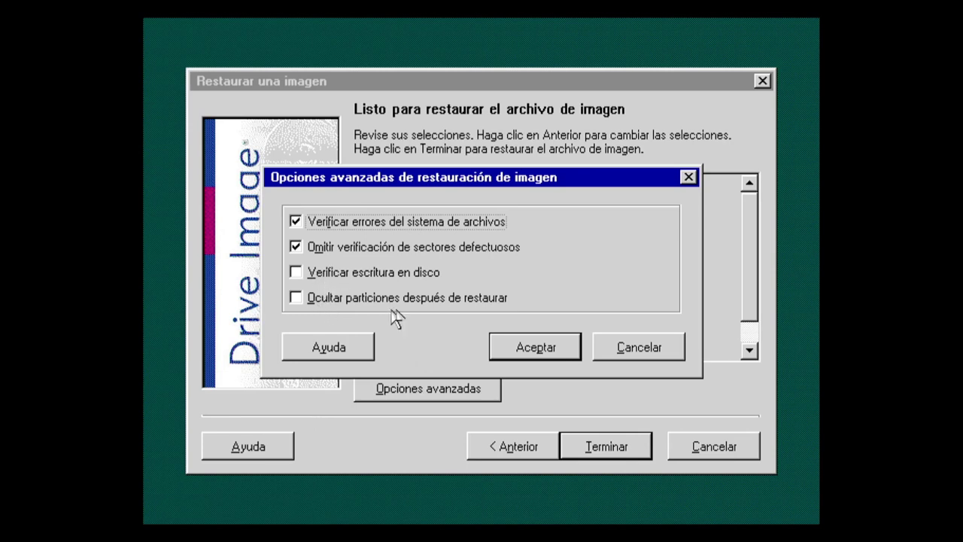
{"action": "left_click", "coordinate": [527, 347]}
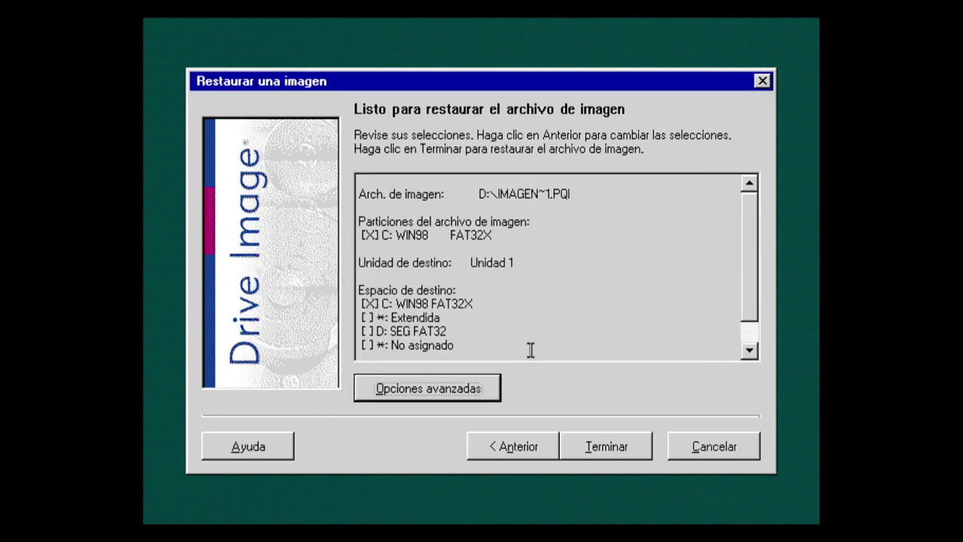
{"action": "left_click", "coordinate": [615, 446]}
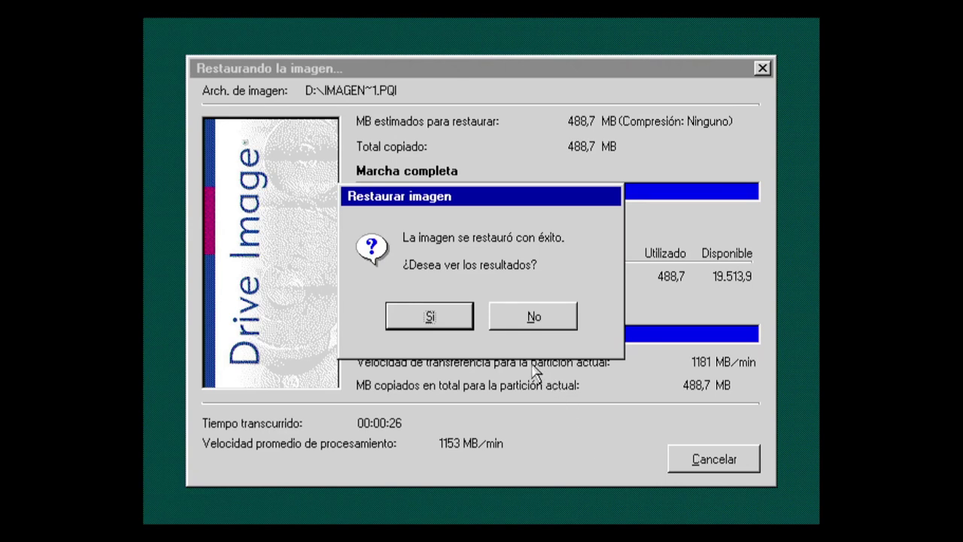
View the restore results and examine the WIN98 partition in the drive information.
{"action": "left_click", "coordinate": [450, 321]}
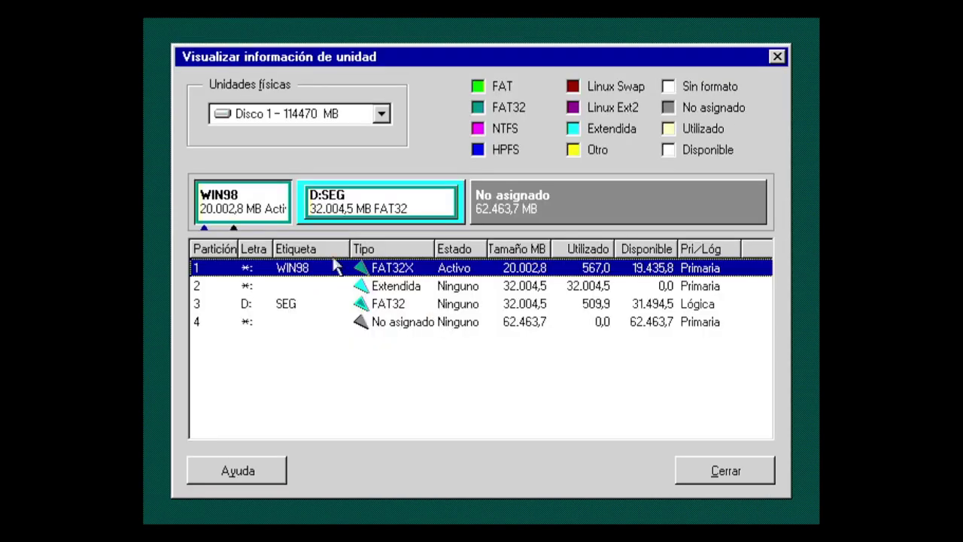
{"action": "left_click", "coordinate": [254, 201]}
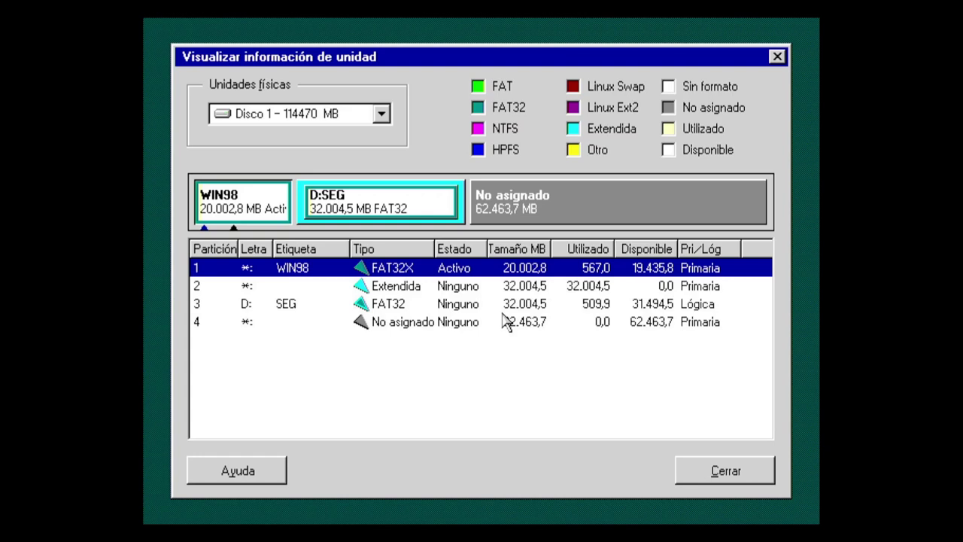
{"action": "left_click", "coordinate": [692, 474]}
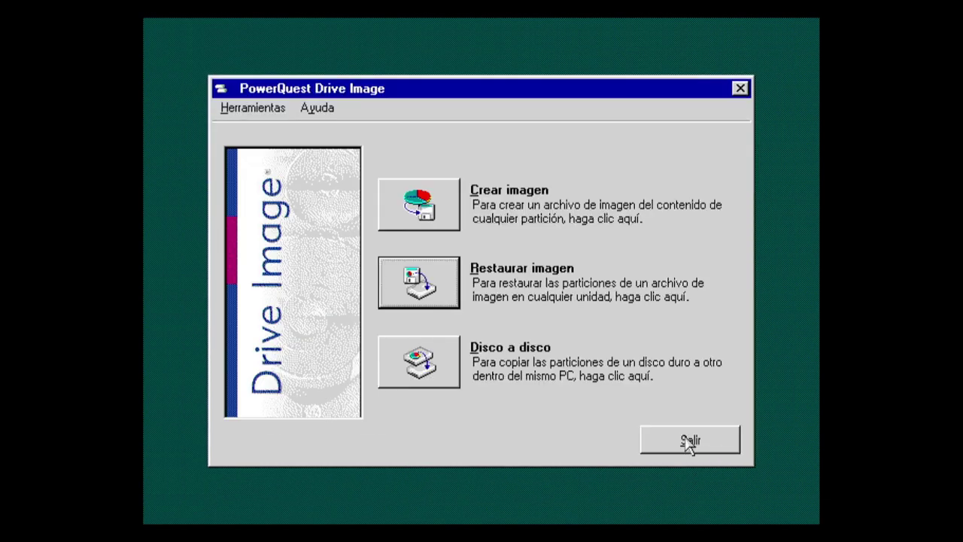
Exit Drive Image and restart into Windows 98, accepting the network logon, and open drive C: from Mi PC.
{"action": "left_click", "coordinate": [689, 442]}
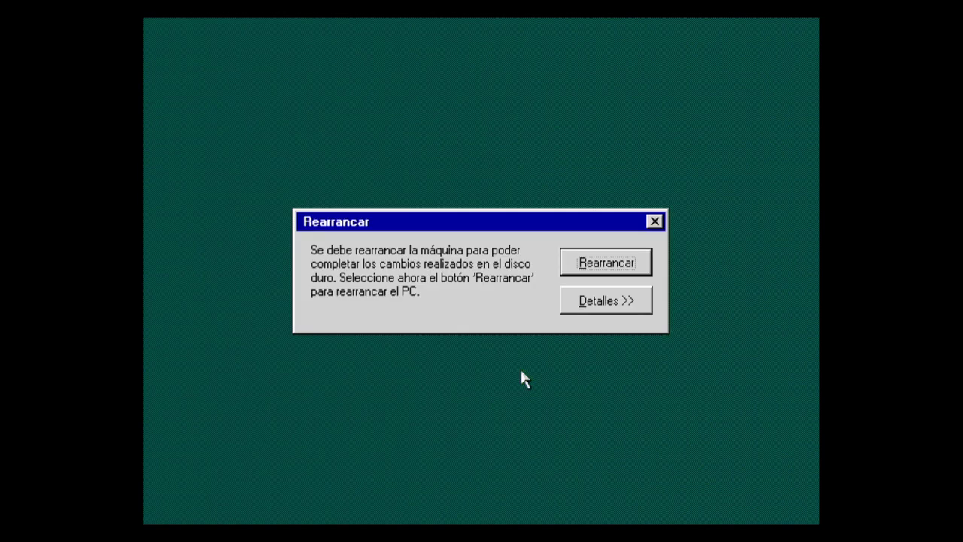
{"action": "left_click", "coordinate": [590, 259]}
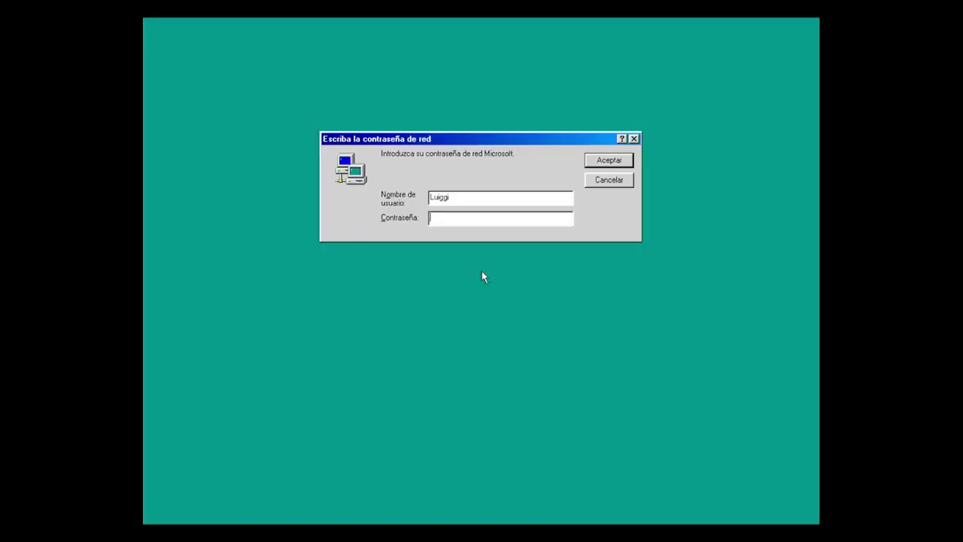
{"action": "key", "text": "Return"}
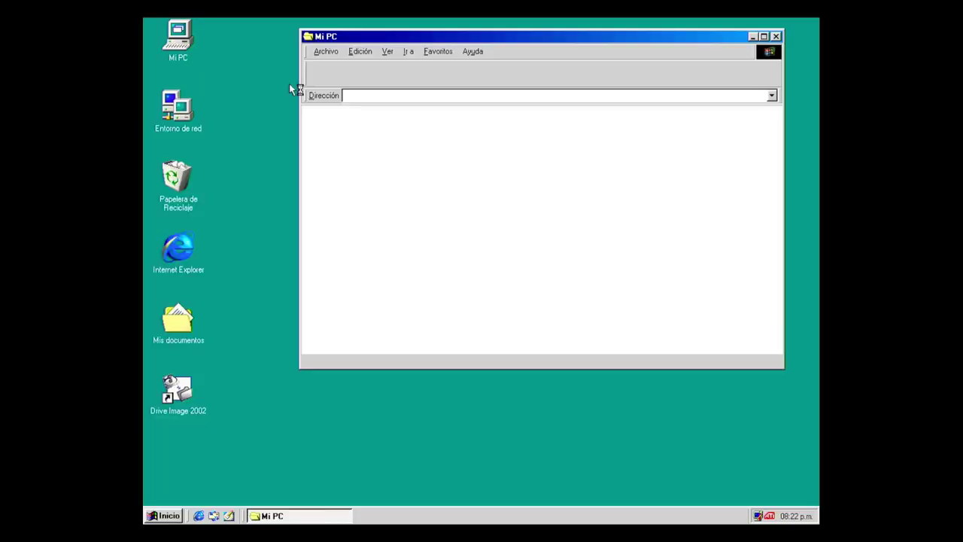
{"action": "double_click", "coordinate": [550, 135]}
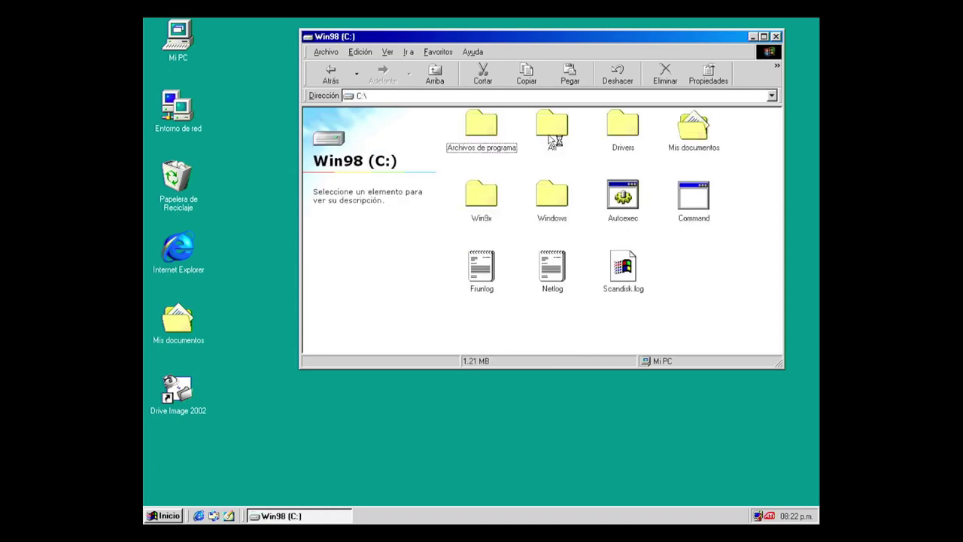